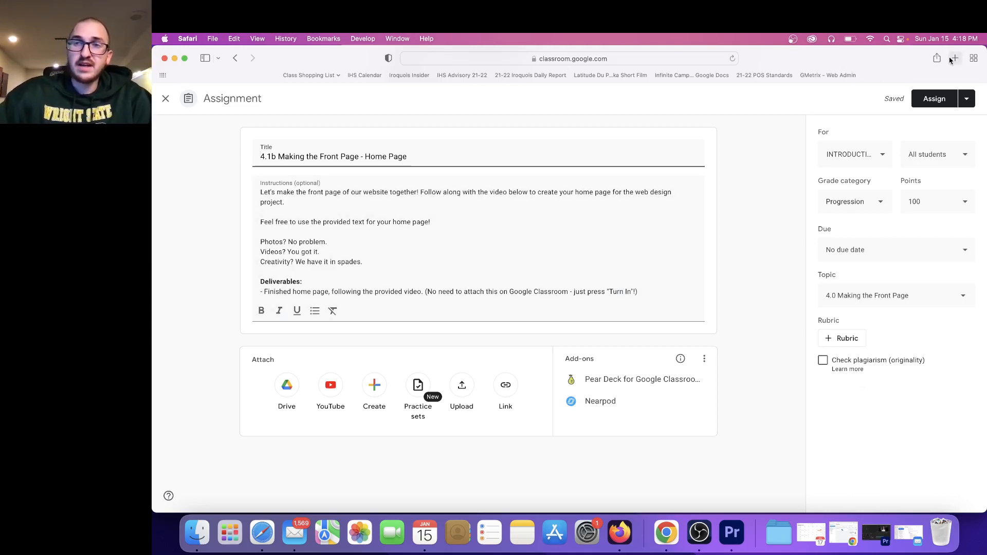
Go to drive.google.com in a new browser tab and open the "Example - Making the Front P..." site from My Drive.
left_click(954, 59)
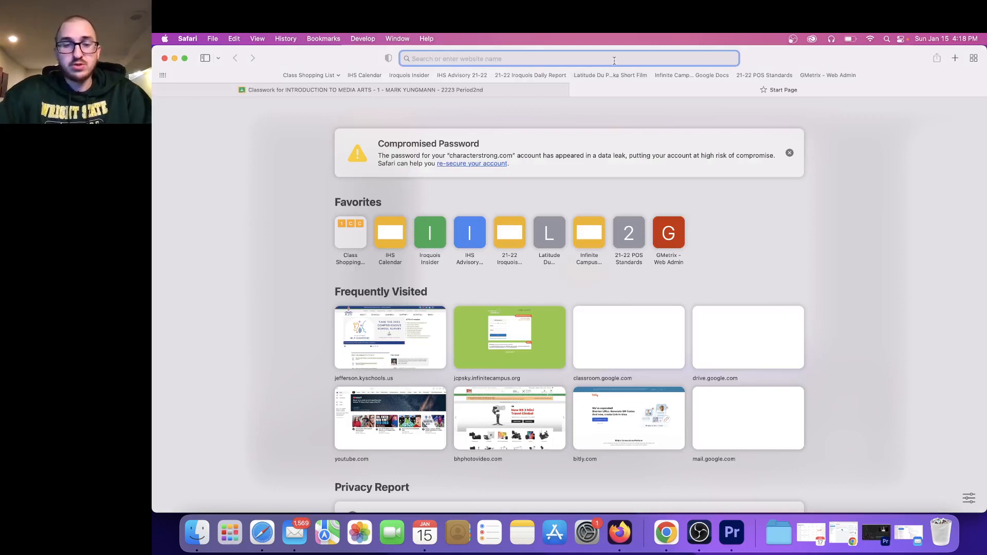
type("drive.google.com")
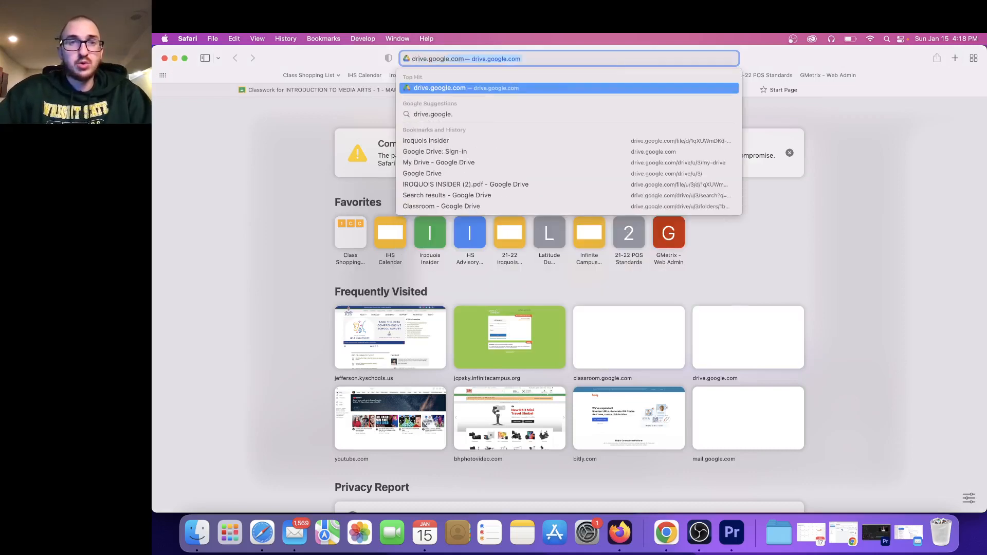
key("Return")
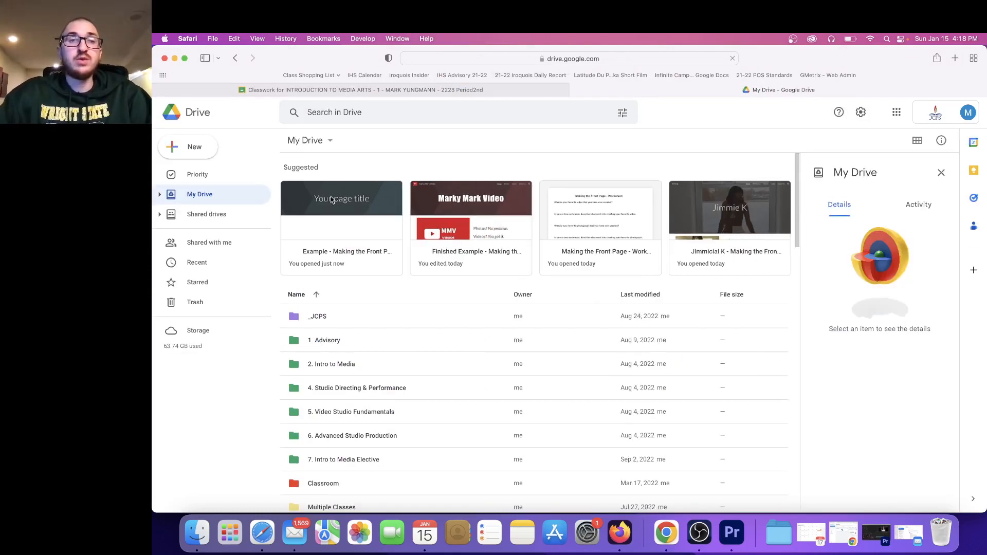
left_click(228, 244)
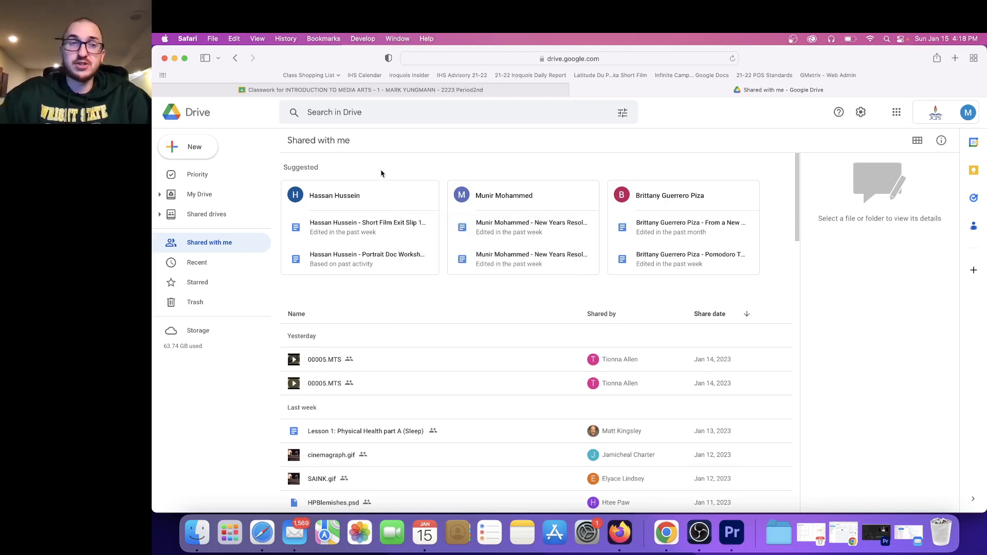
left_click(206, 199)
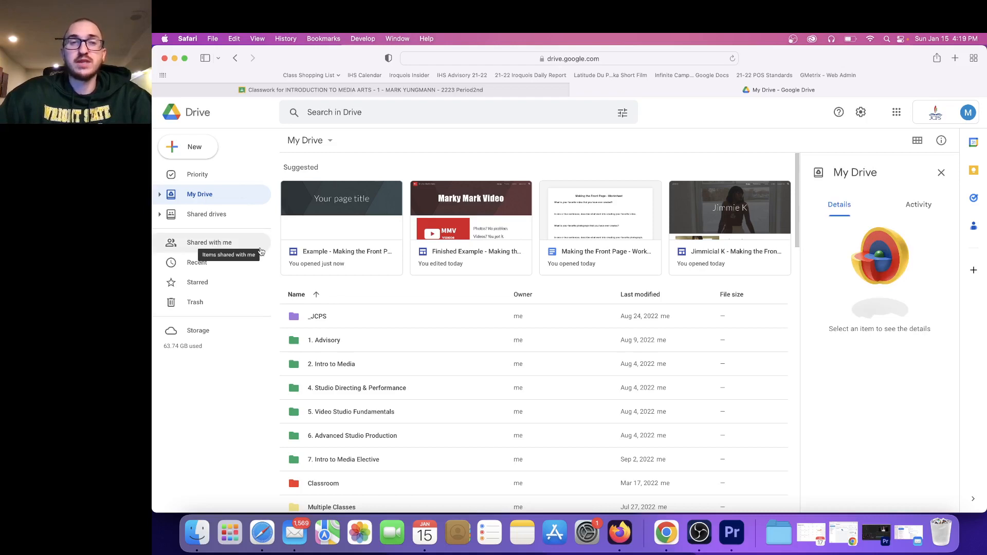
double_click(358, 204)
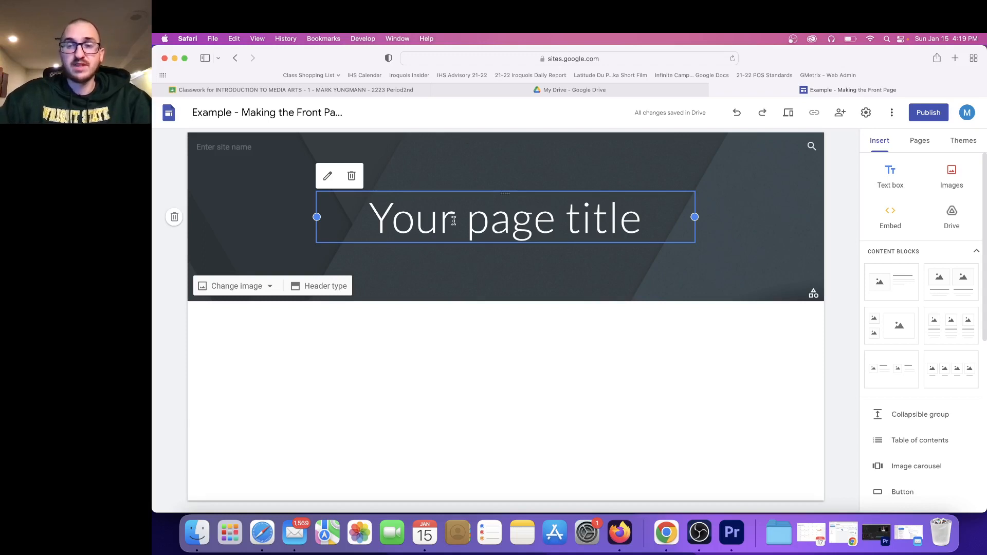
Add the red MMV "Videos About You" image from Drive as the site's brand logo and use the logo color for the theme.
left_click(866, 115)
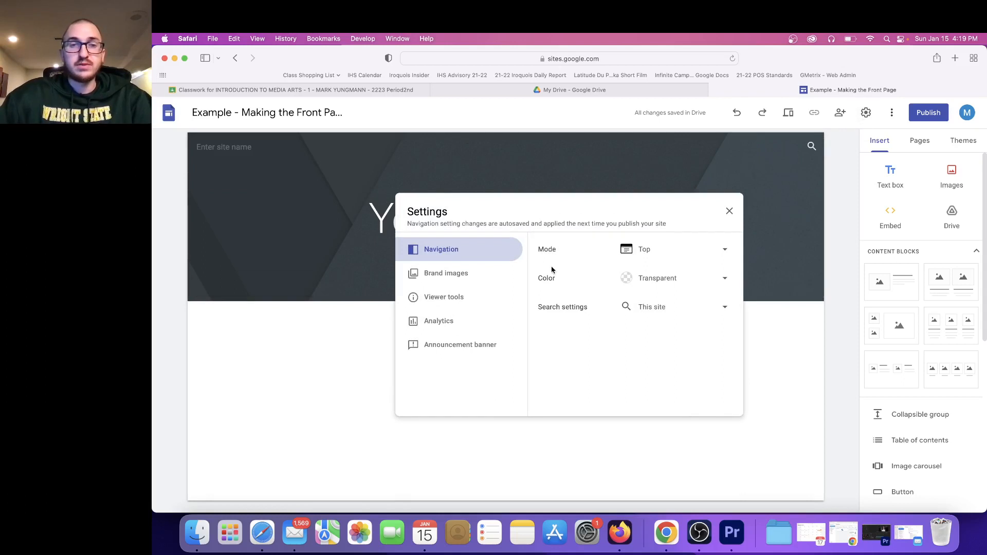
left_click(455, 274)
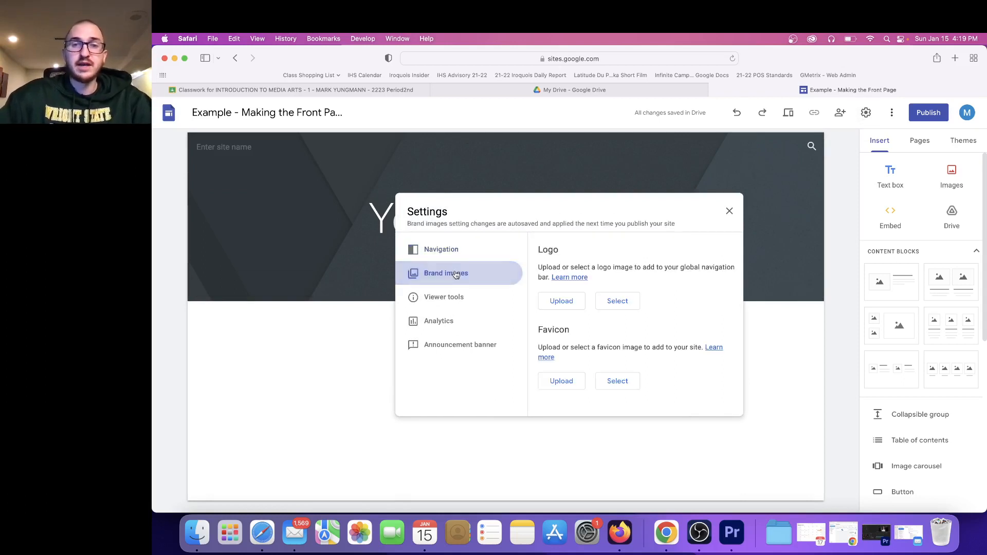
left_click(624, 304)
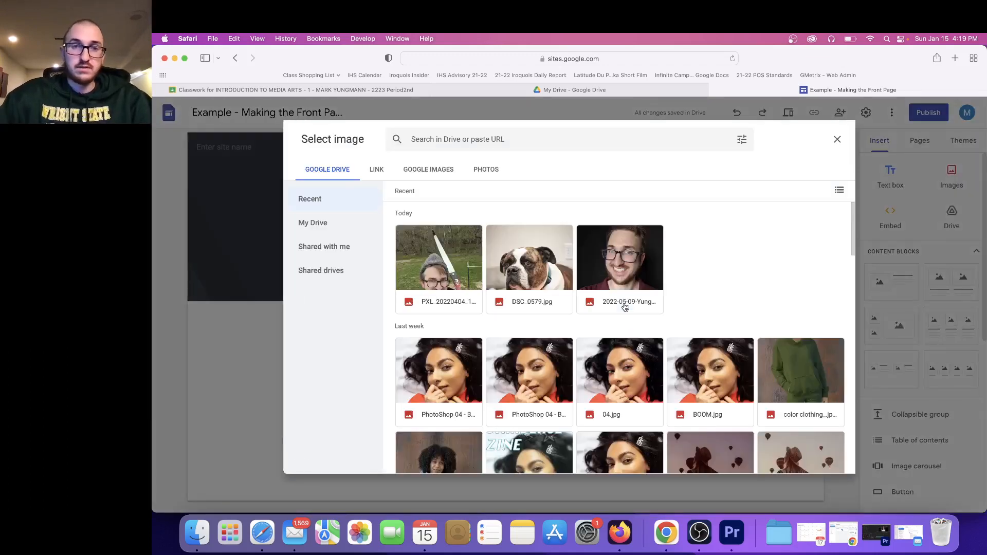
left_click(743, 144)
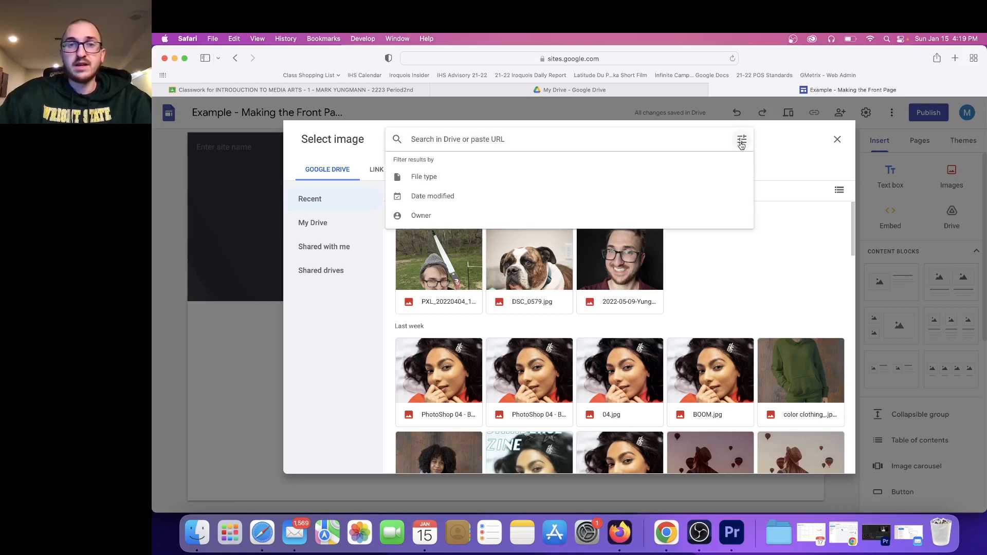
left_click(503, 181)
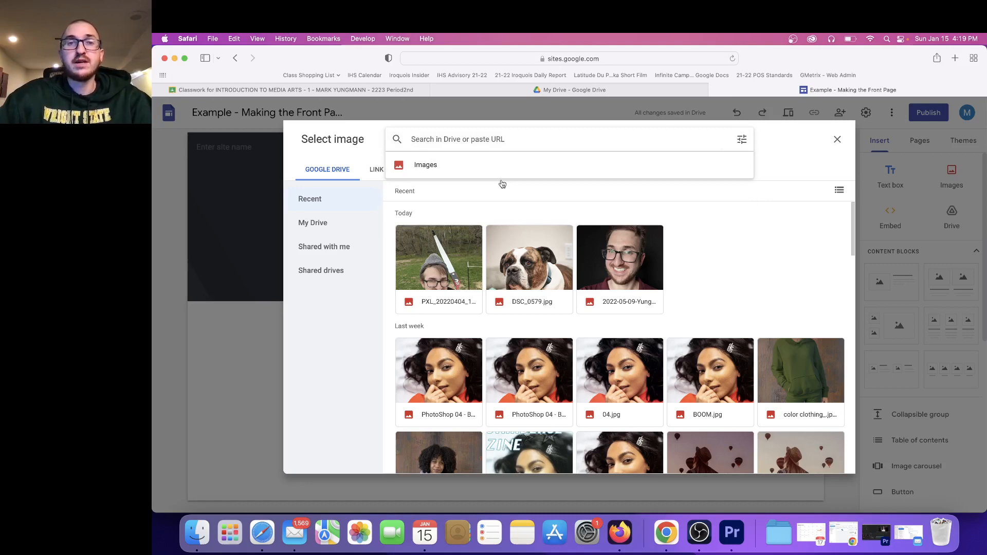
left_click(454, 171)
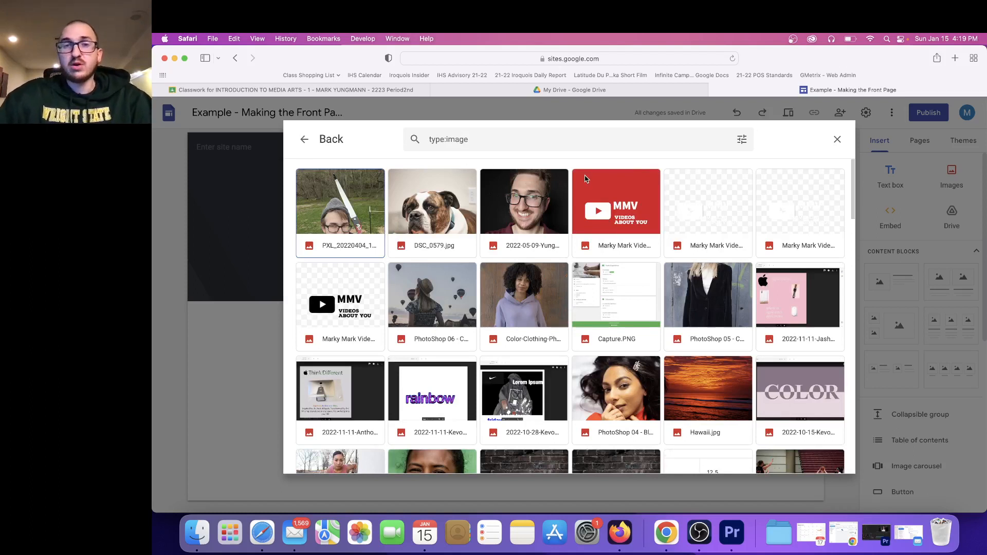
left_click(612, 190)
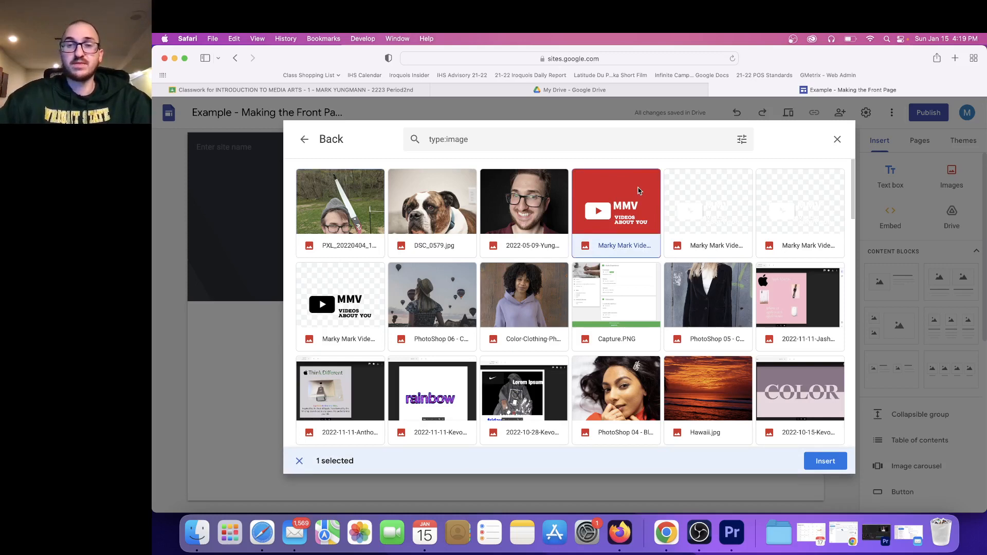
left_click(822, 462)
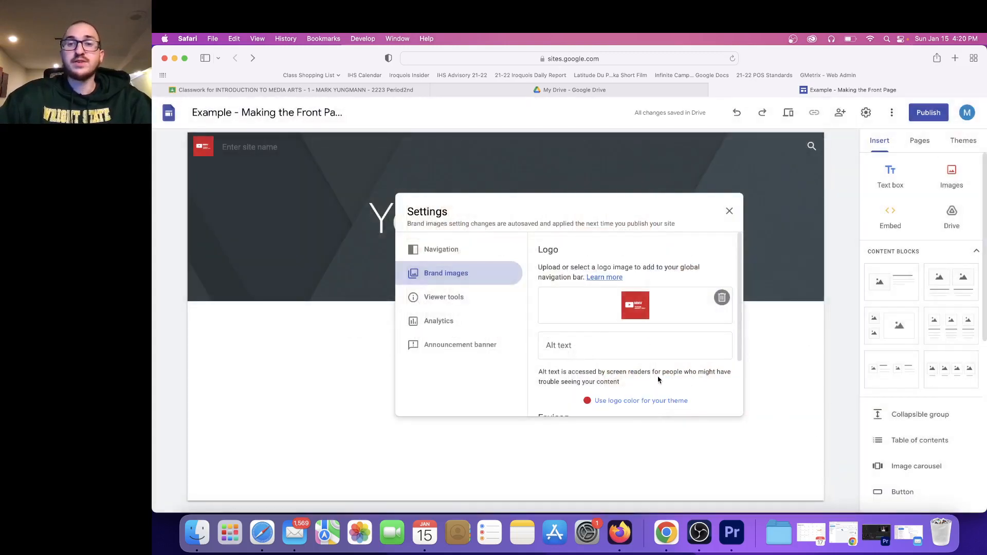
left_click(661, 402)
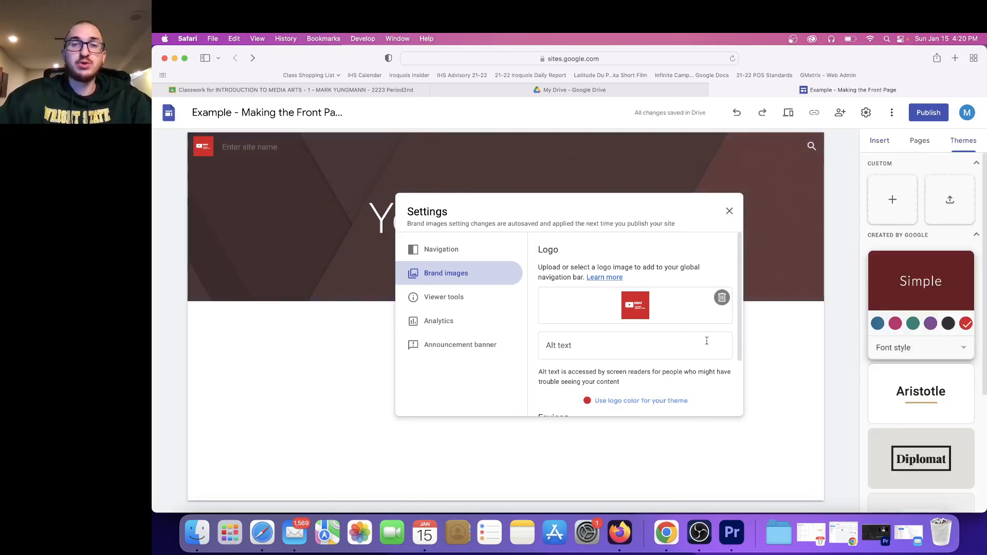
left_click(731, 219)
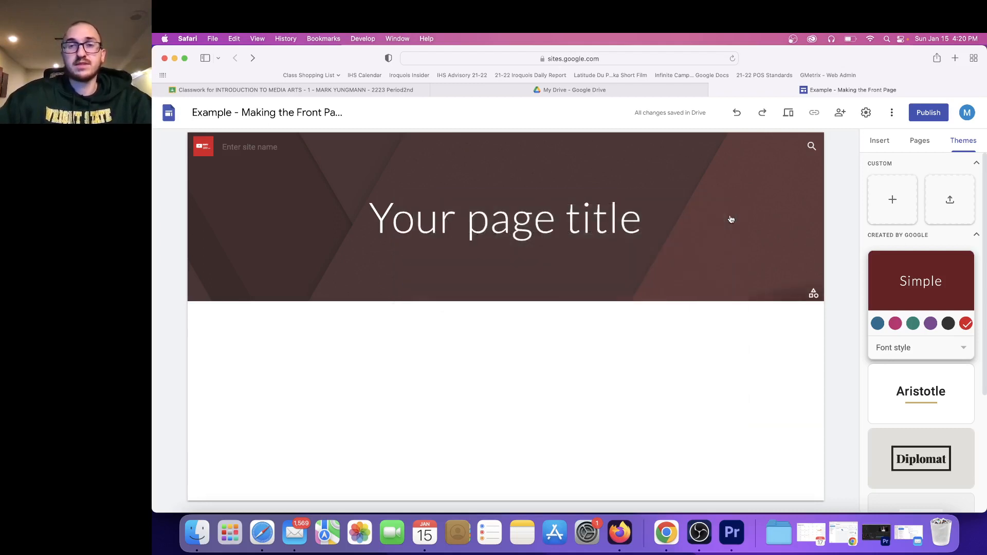
Replace the placeholder page title in the header with "Marky Mark Video".
left_click(587, 219)
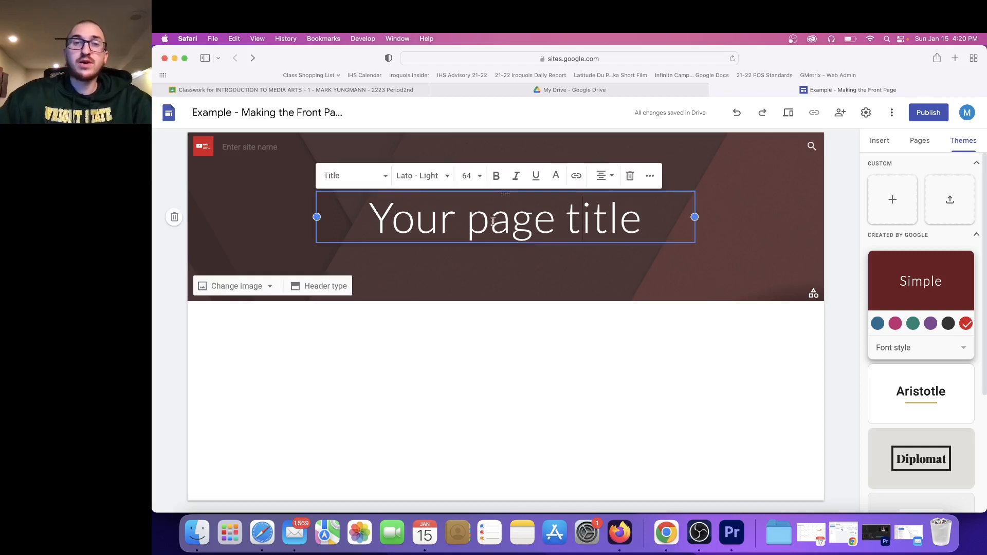
left_click_drag(370, 218, 635, 228)
left_click(568, 222)
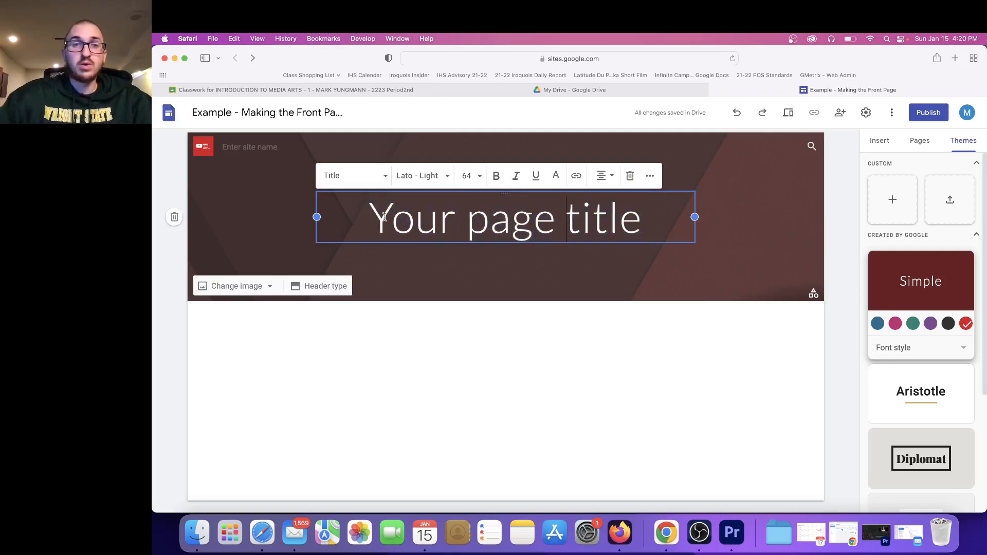
left_click_drag(370, 218, 641, 224)
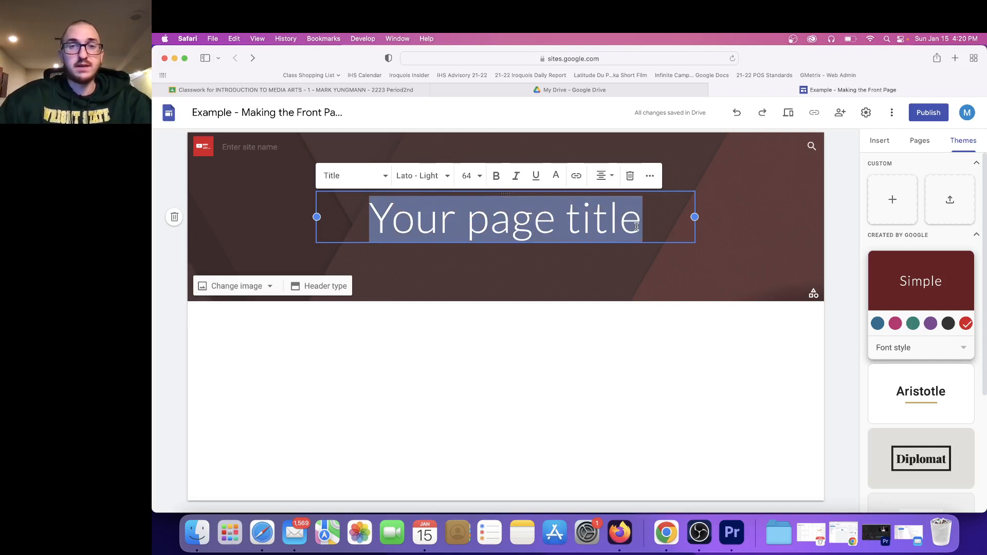
type("Marky Mark Video")
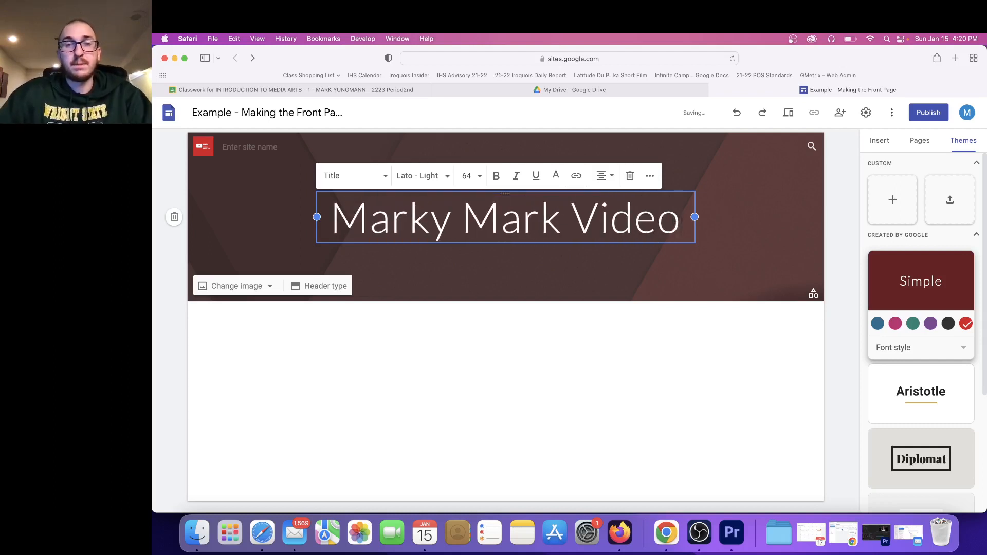
Change the font of the whole "Marky Mark Video" header title to Impact.
left_click(532, 222)
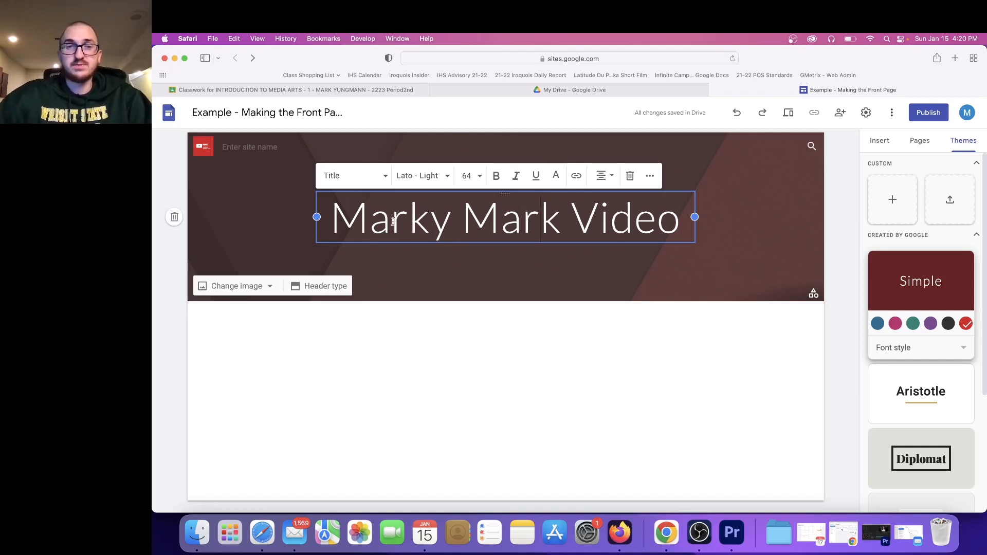
left_click_drag(332, 219, 677, 228)
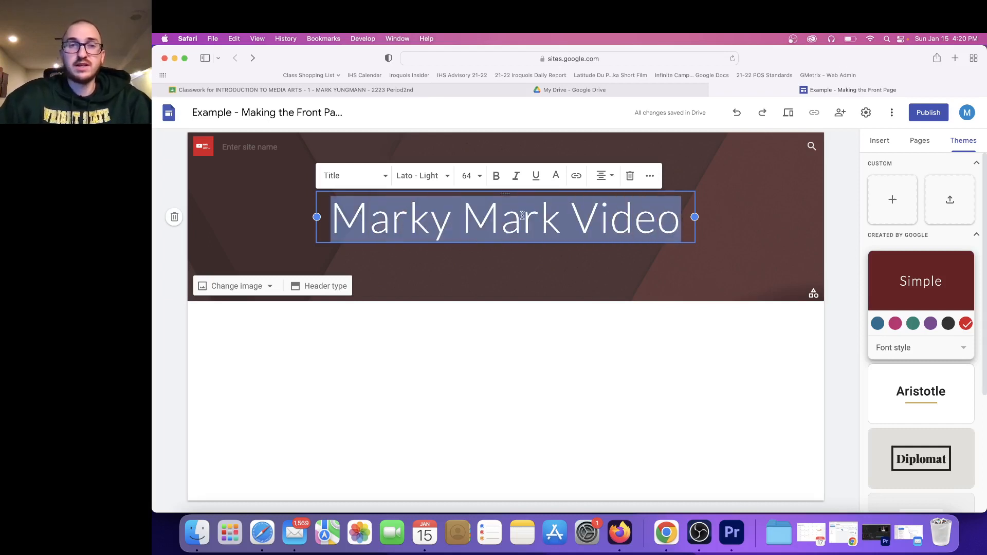
left_click(447, 176)
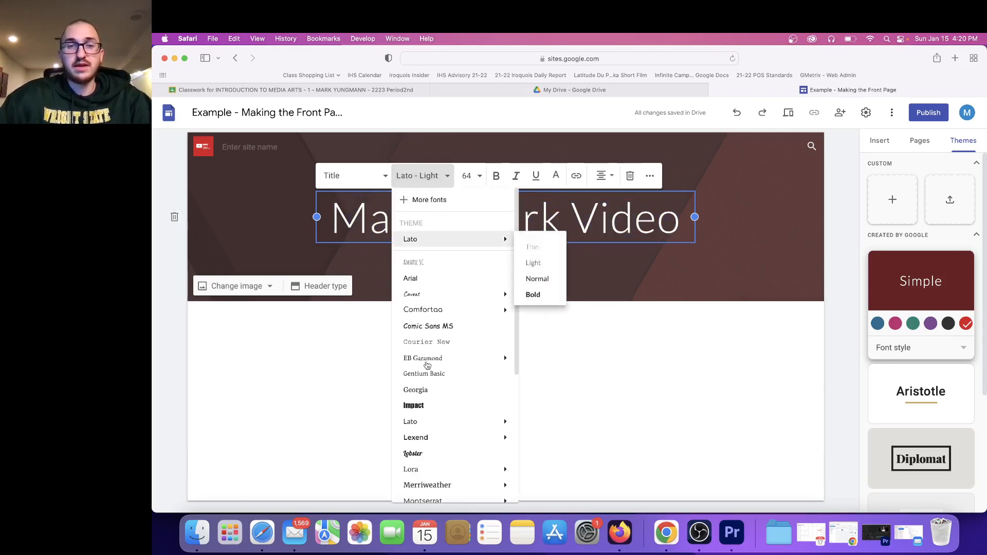
left_click(414, 406)
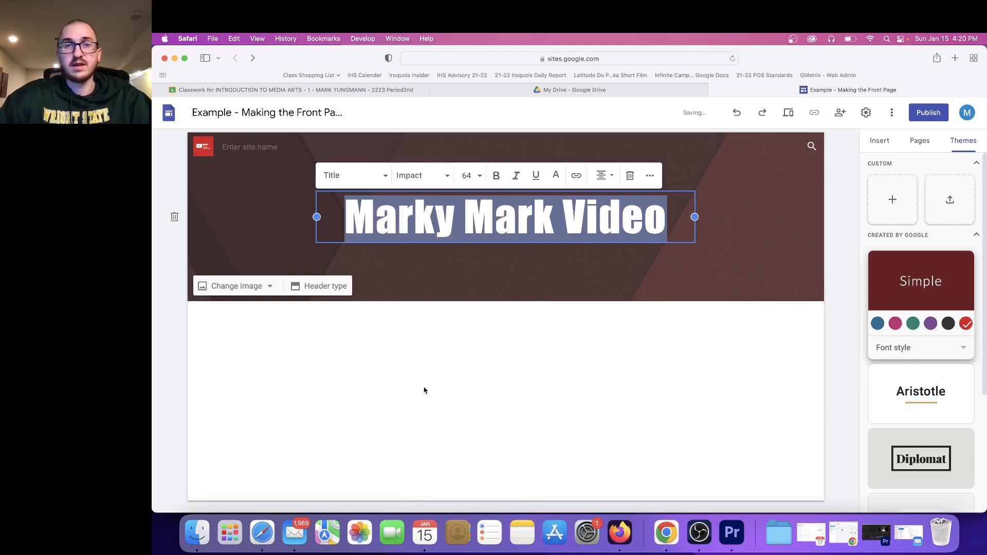
Reselect the full header title and apply the Impact font again.
left_click(663, 230)
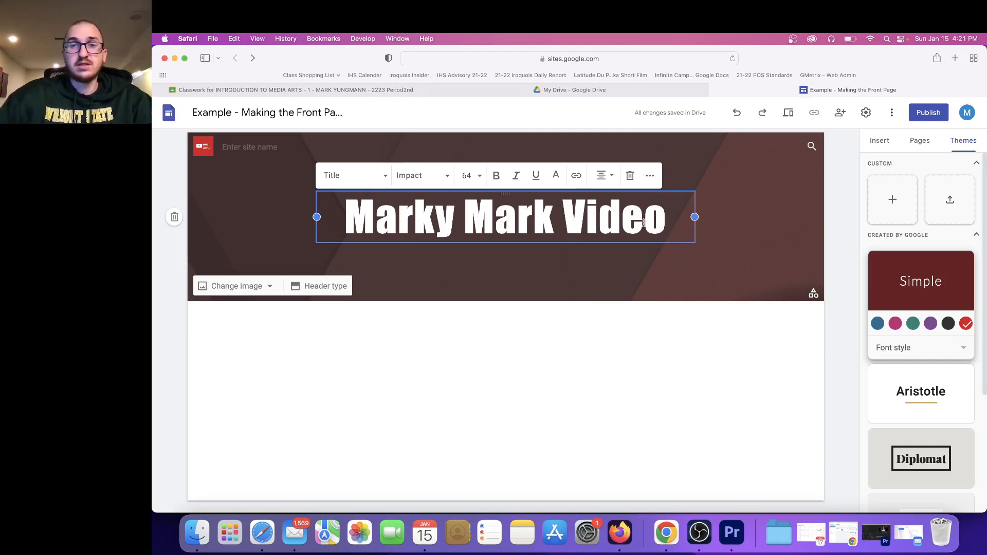
left_click_drag(663, 226, 353, 220)
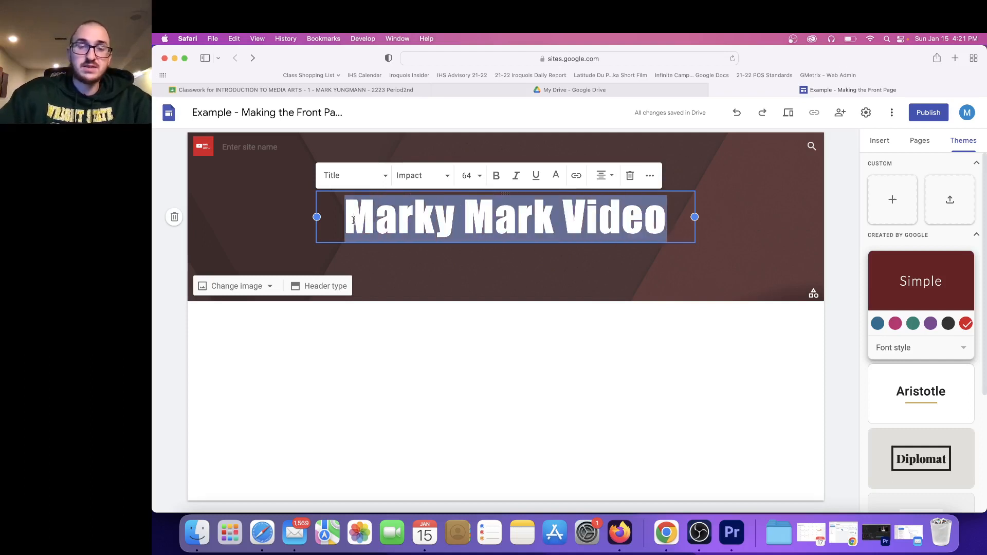
left_click(422, 175)
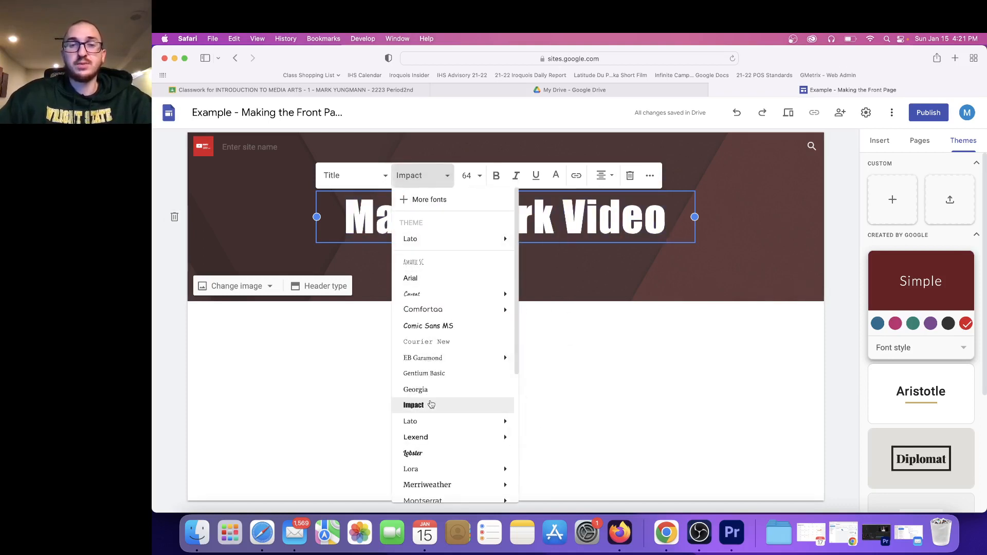
left_click(429, 407)
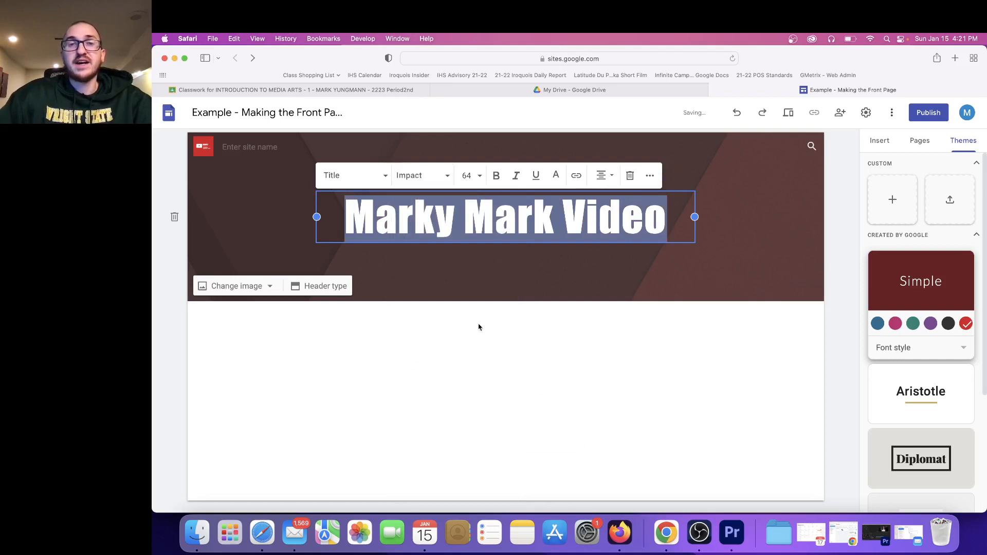
left_click(661, 217)
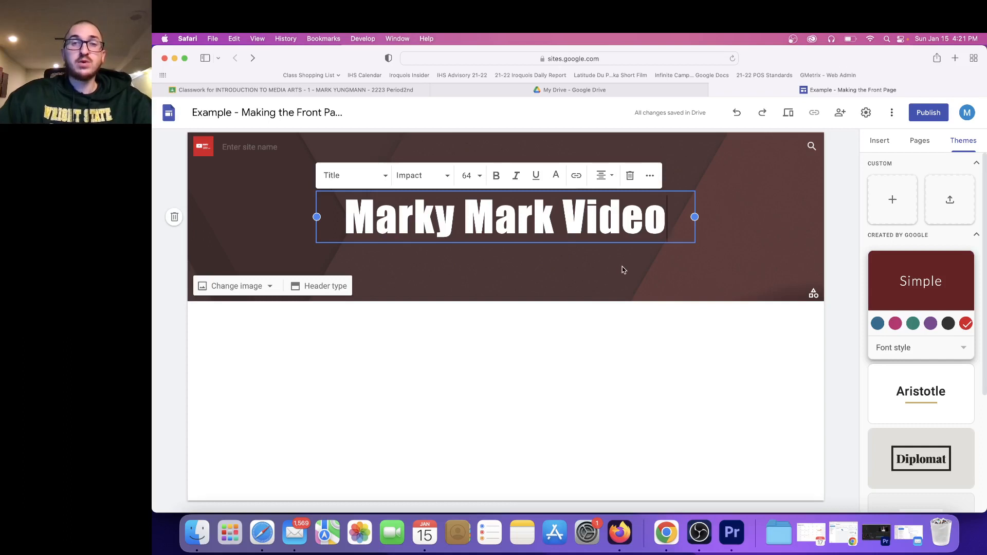
Change the page's header type to Cover.
left_click(323, 288)
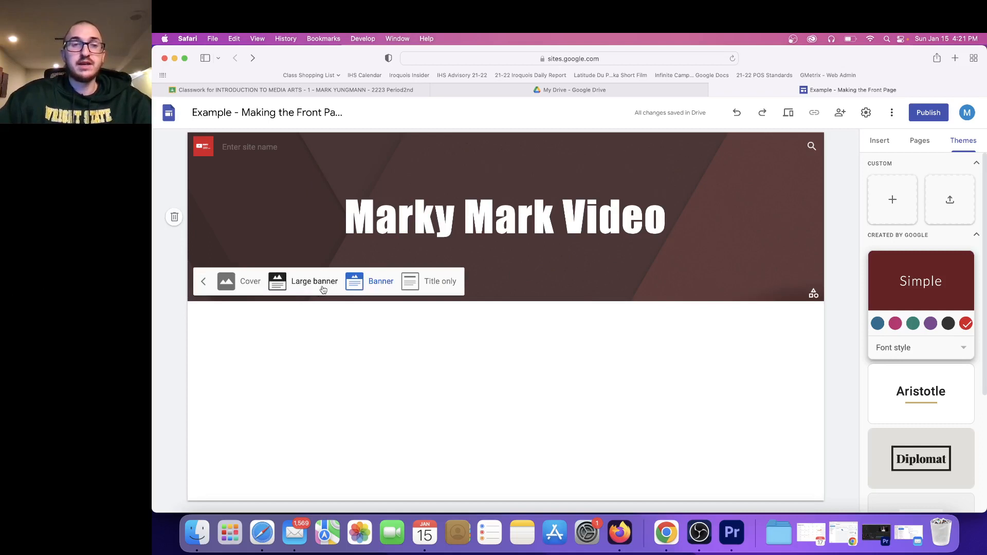
left_click(243, 283)
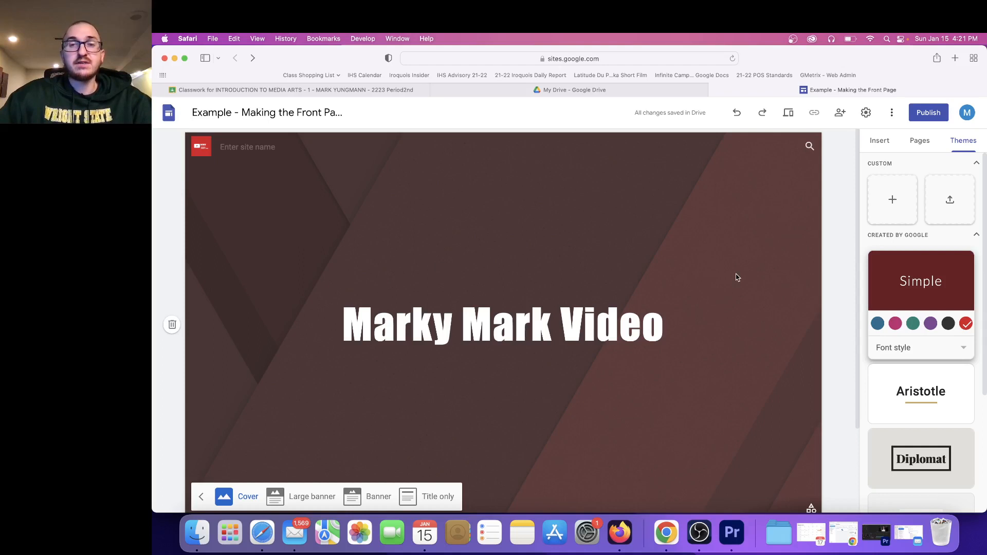
scroll(738, 278, "down", 1)
scroll(738, 278, "up", 1)
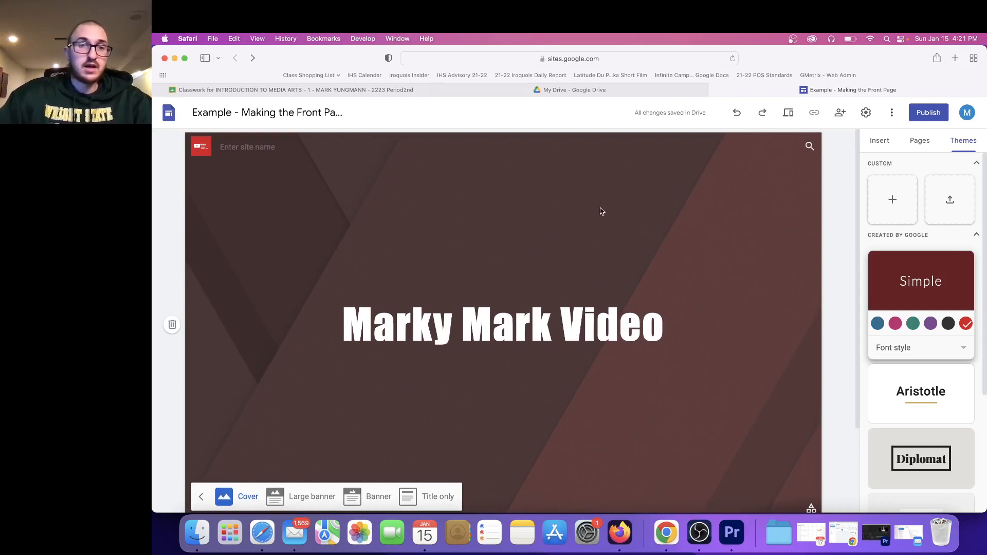
Enter "Marky Mark Video" as the site name beside the logo.
left_click(254, 148)
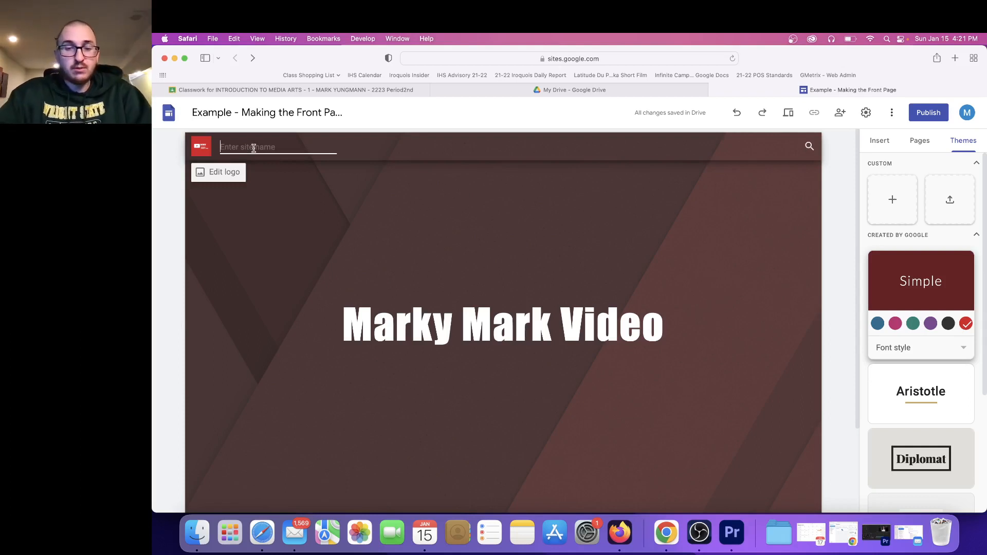
type("Marky Mark Video")
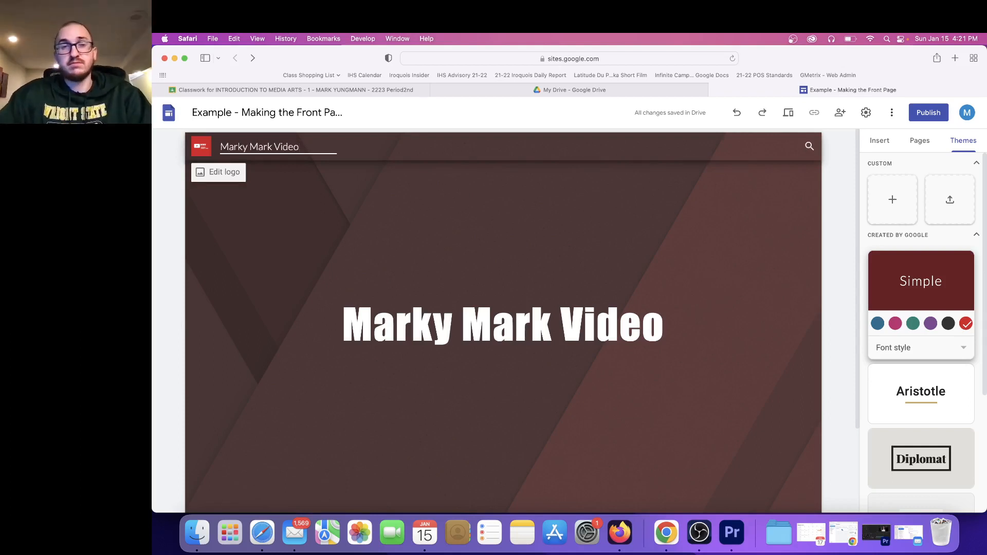
left_click(428, 241)
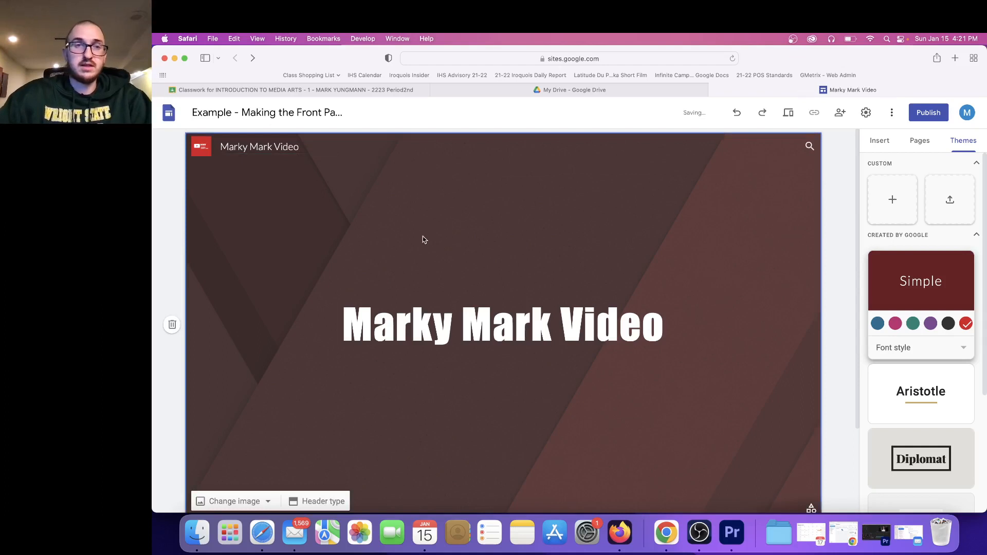
left_click(372, 317)
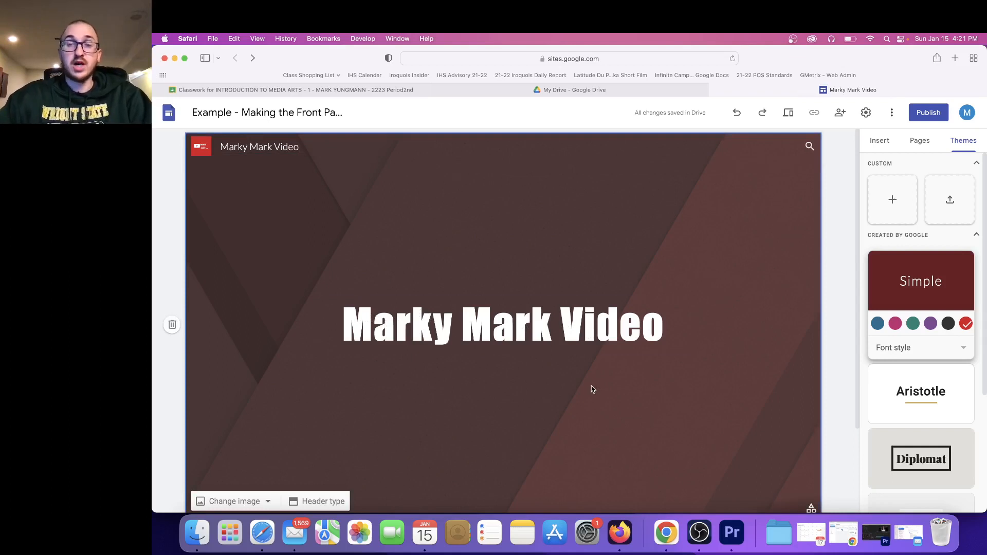
scroll(593, 390, "down", 3)
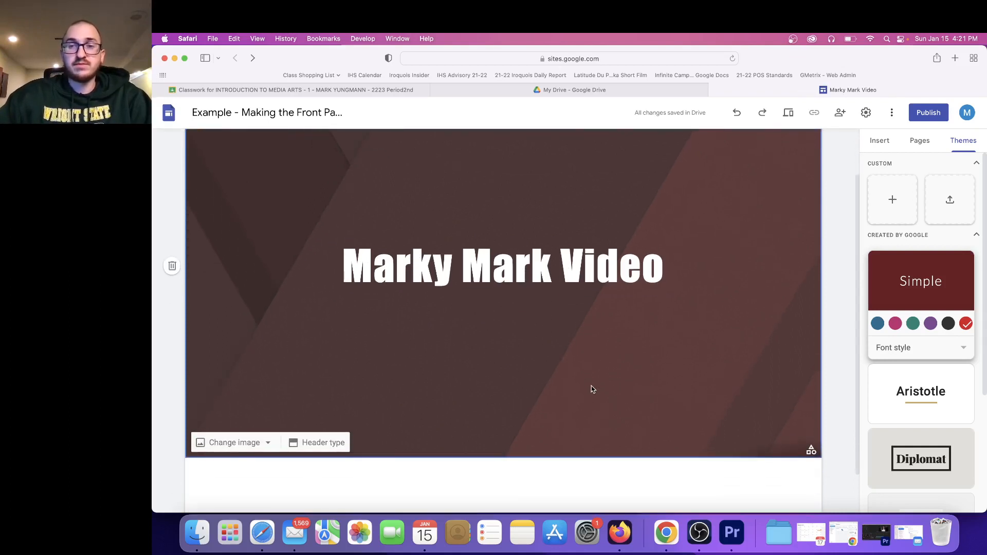
scroll(854, 340, "down", 1)
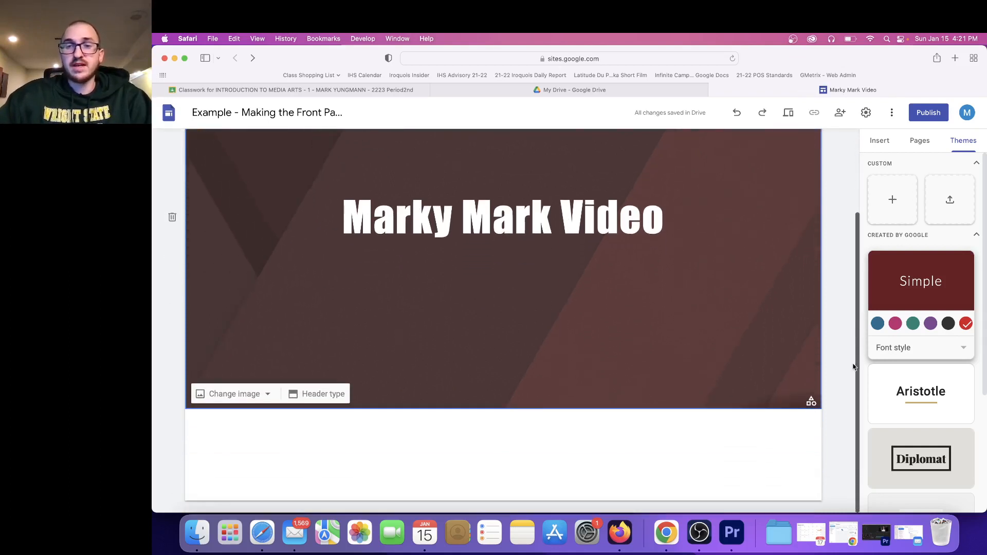
scroll(856, 330, "up", 3)
scroll(864, 309, "down", 4)
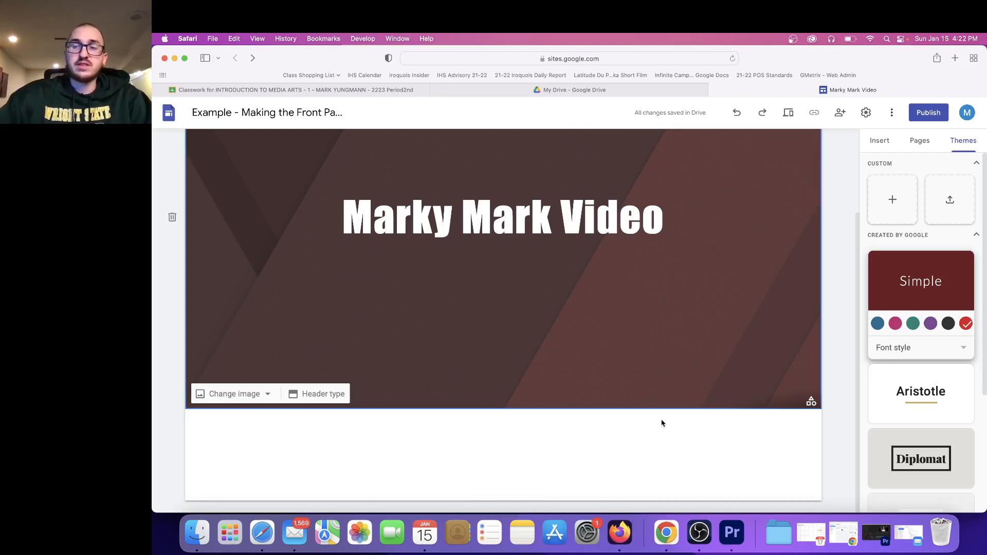
Insert the red MMV "Videos About You" logo from Google Drive below the header, filtering the Drive files to images.
left_click(877, 149)
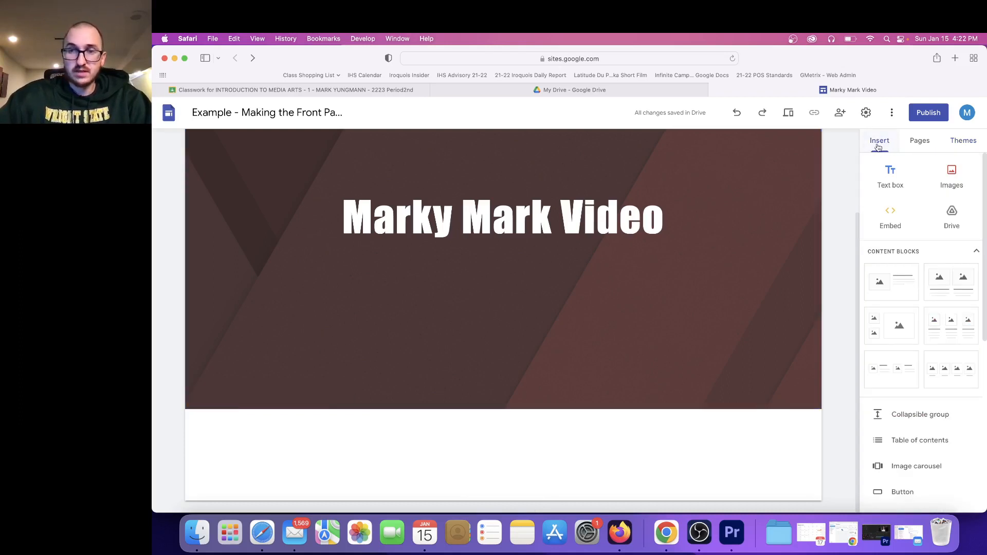
left_click(950, 175)
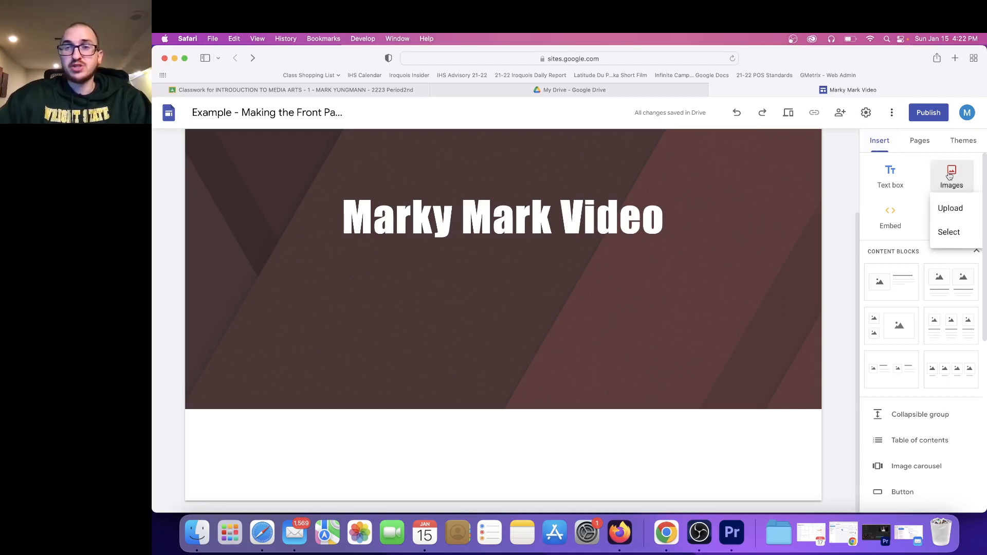
left_click(949, 235)
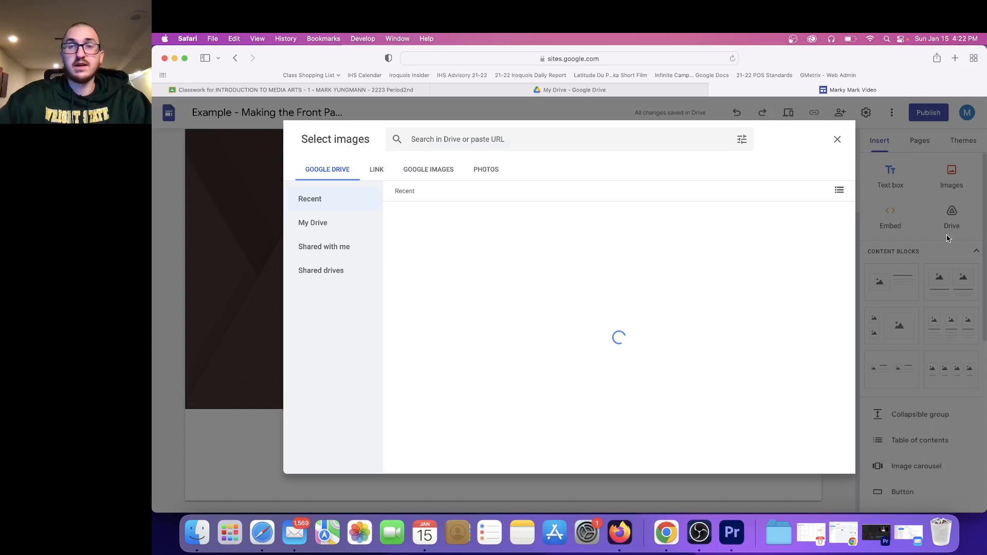
left_click(743, 143)
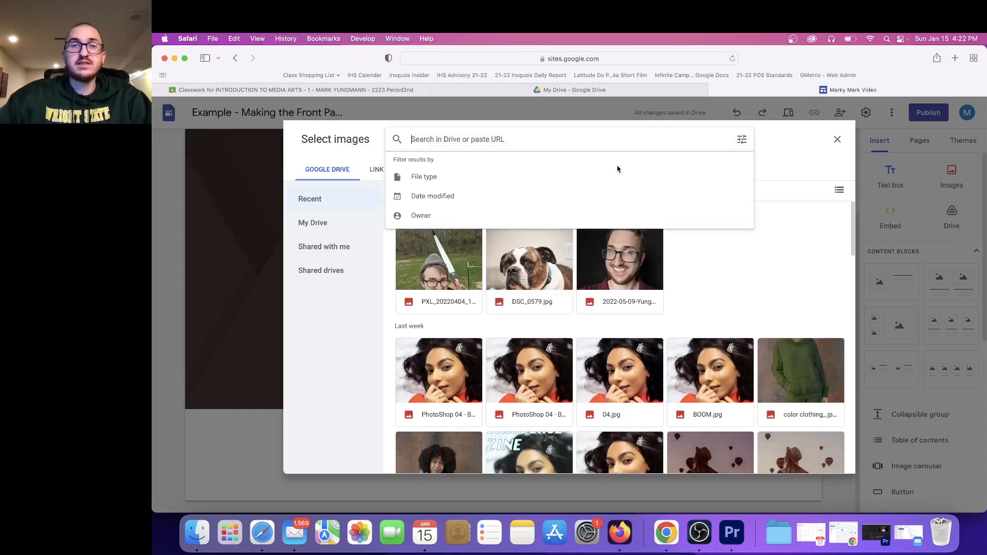
left_click(444, 182)
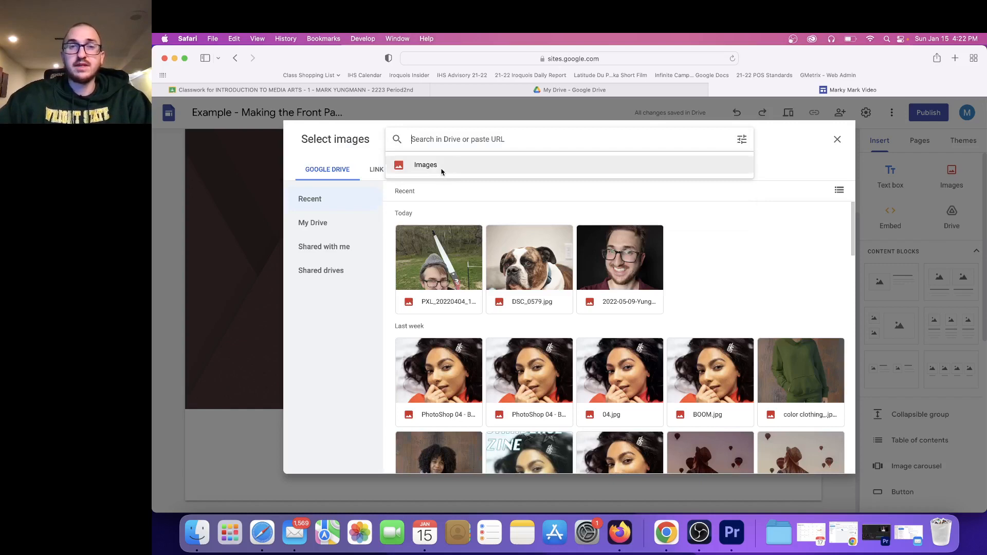
left_click(442, 171)
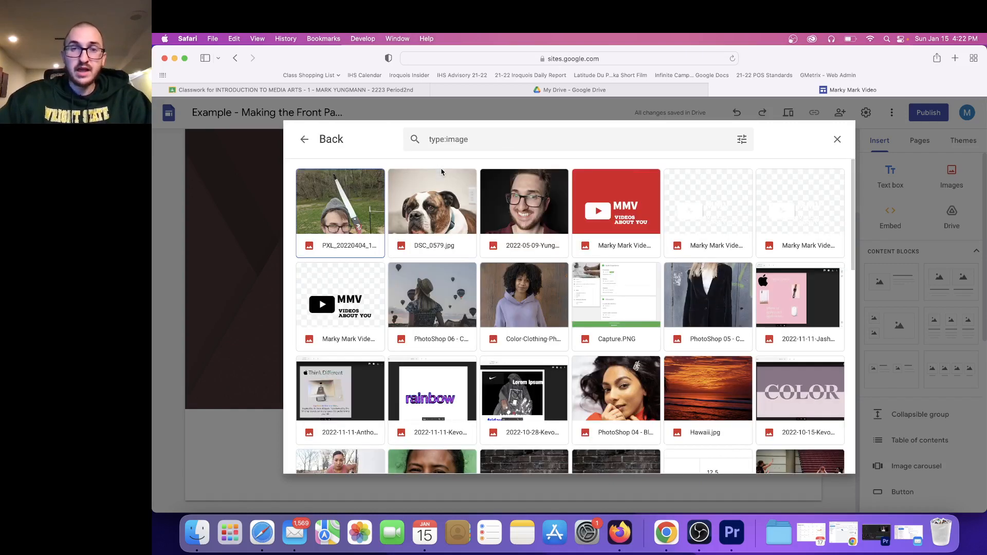
left_click(611, 192)
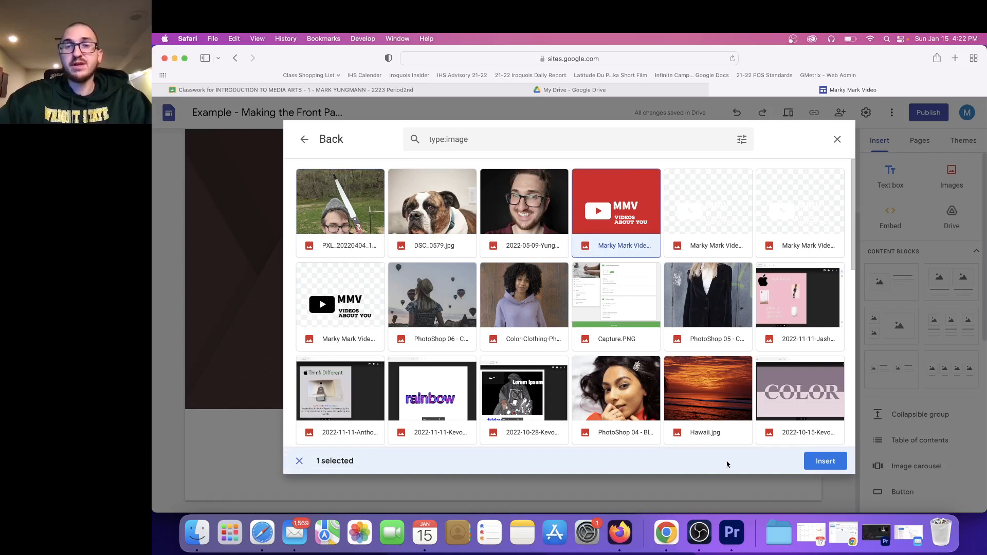
left_click(824, 464)
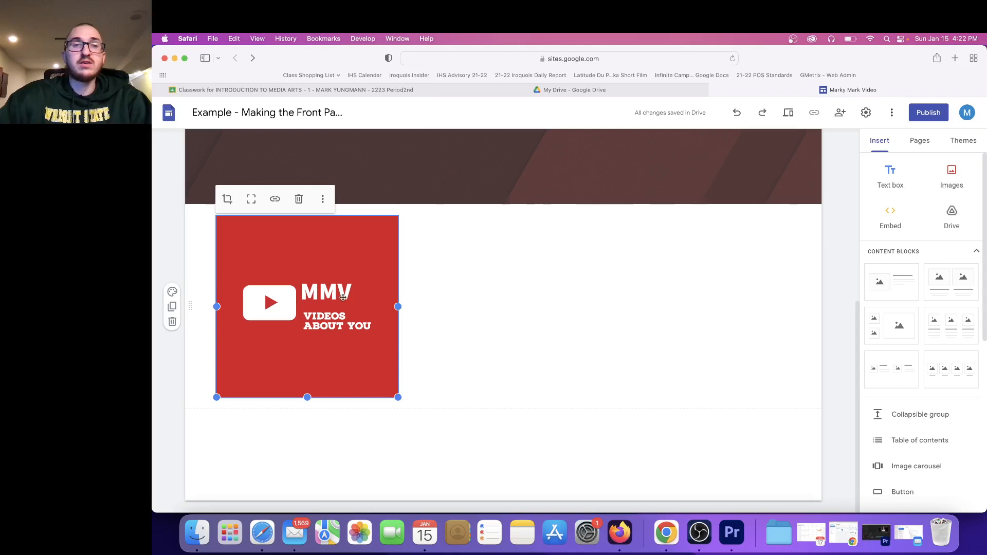
Add a text box, place it beside the red logo in the same section, and activate it for text entry.
scroll(318, 323, "up", 5)
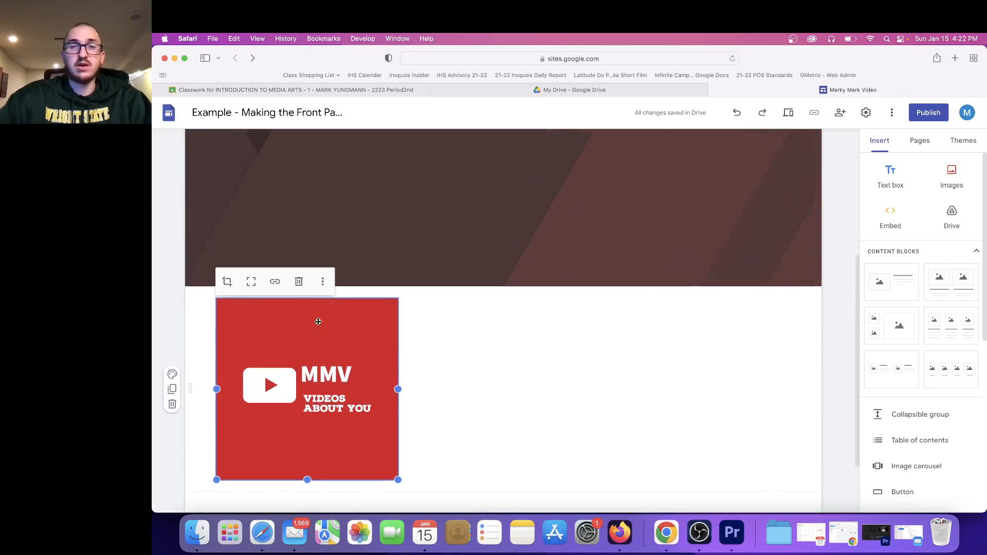
scroll(318, 323, "down", 4)
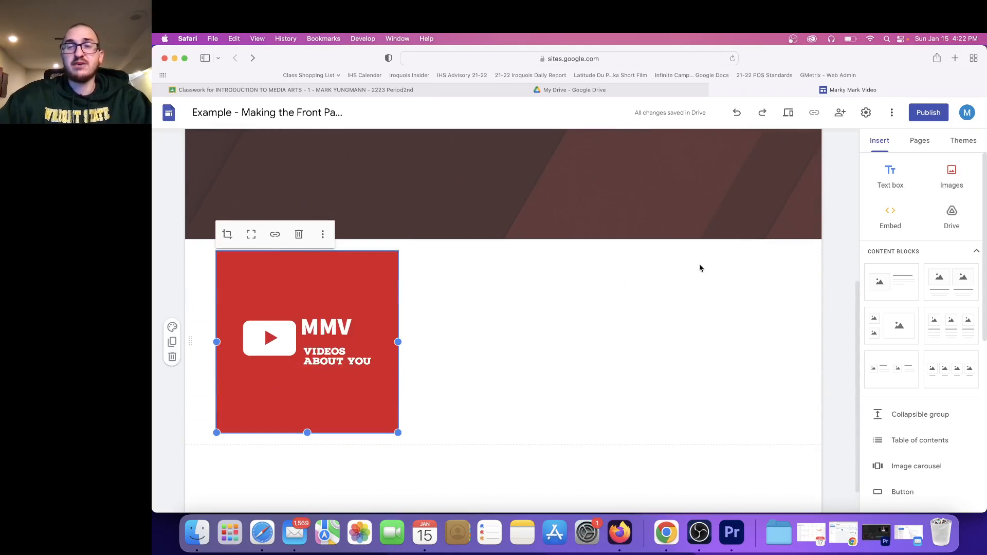
left_click(897, 175)
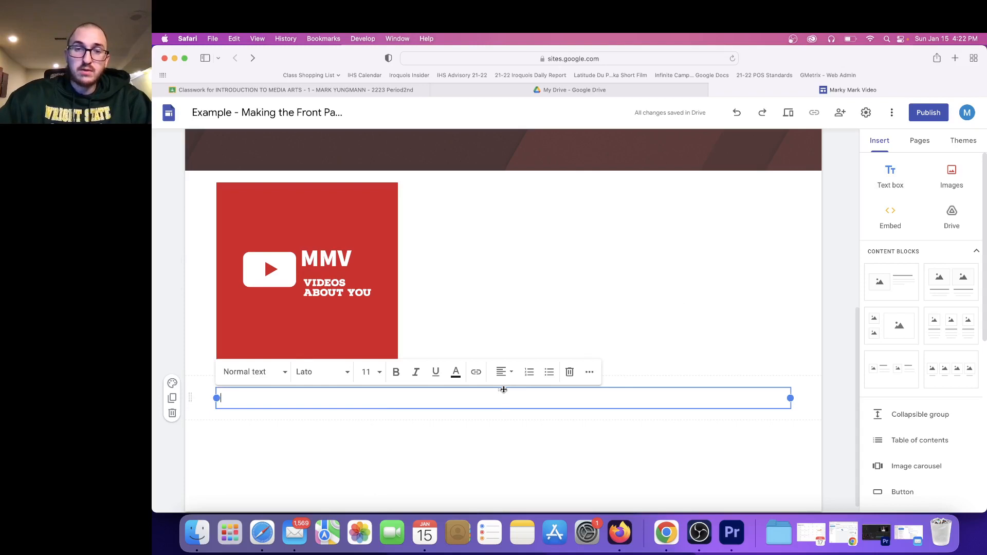
left_click_drag(499, 392, 555, 285)
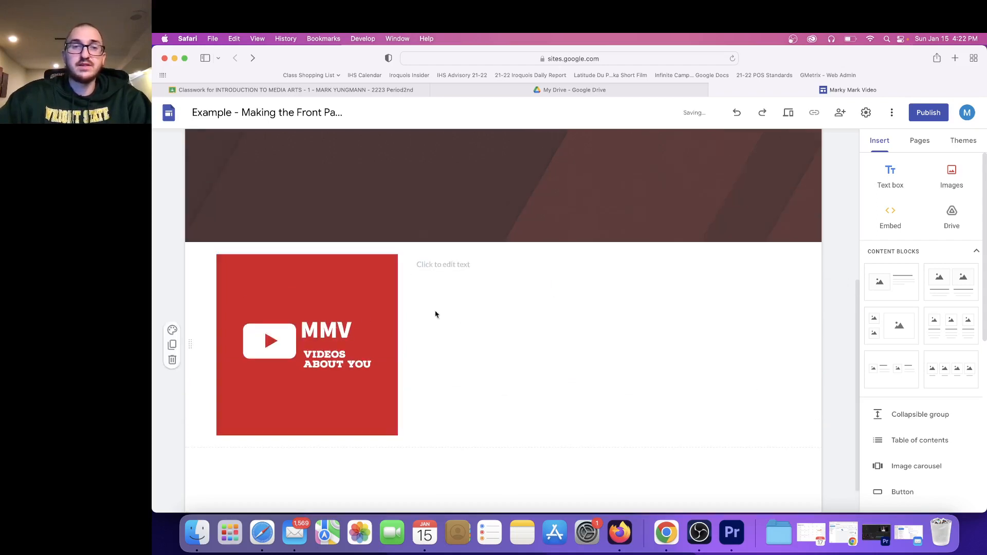
left_click(458, 266)
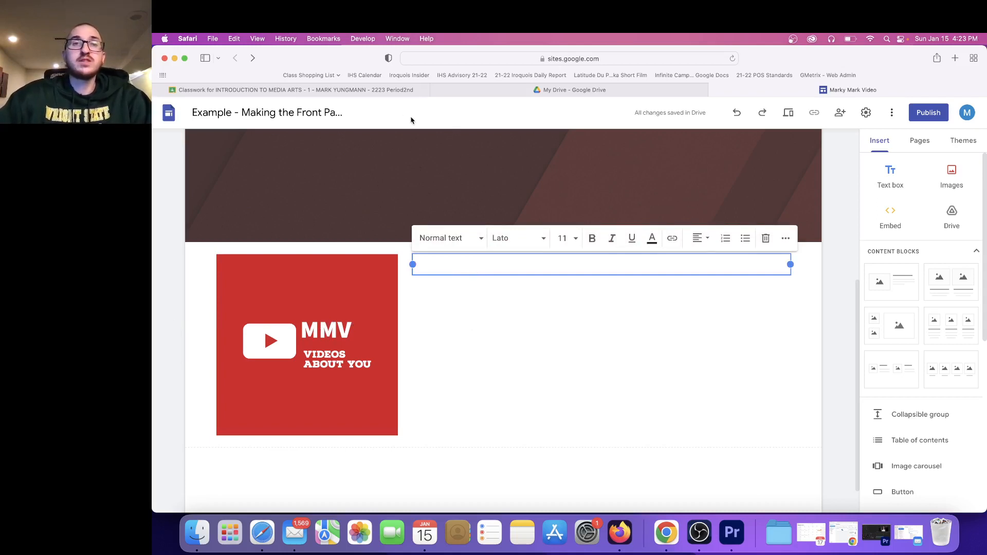
Switch to the Google Classroom assignment and copy the three slogan lines from "Photos? No problem." to "Creativity? We have it in spades.".
mouse_move(375, 93)
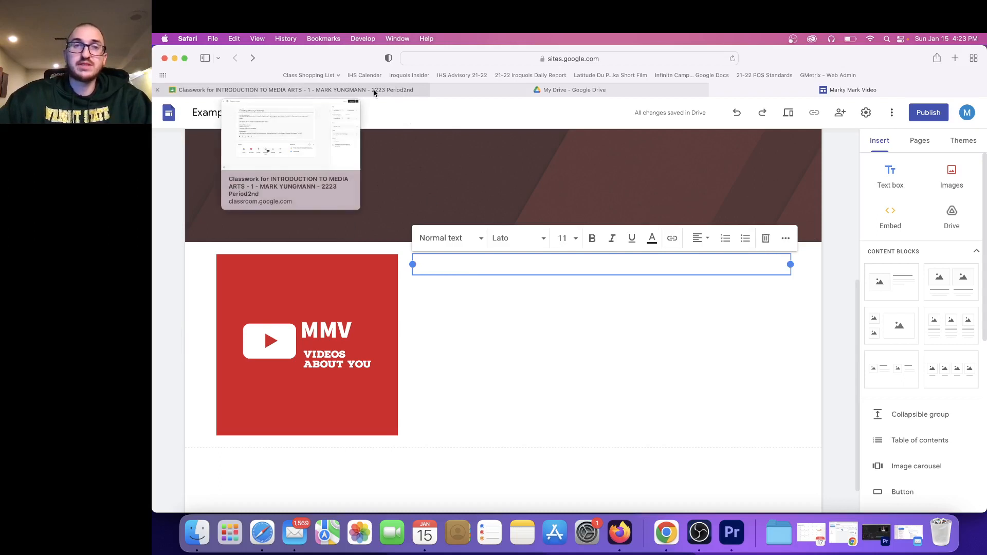
left_click(375, 90)
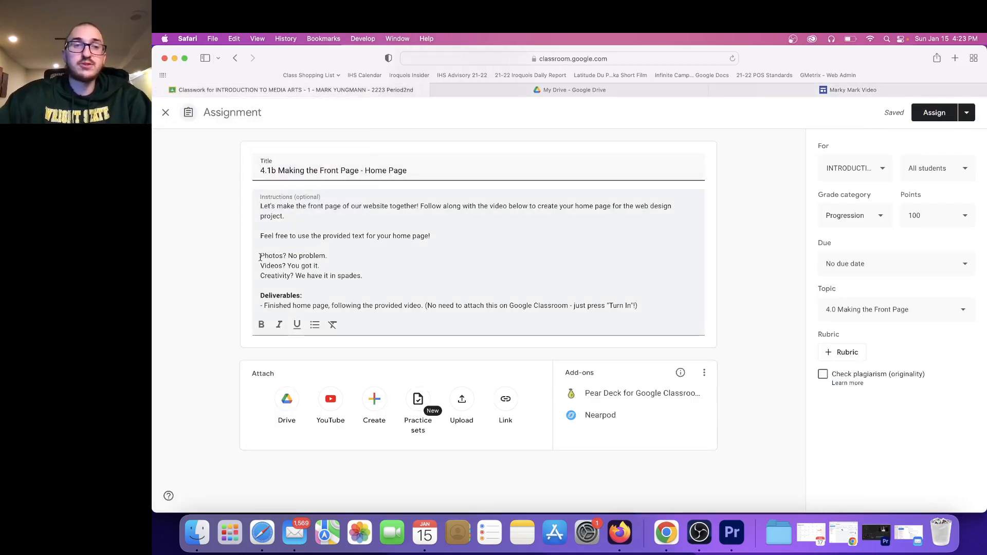
left_click_drag(260, 257, 367, 280)
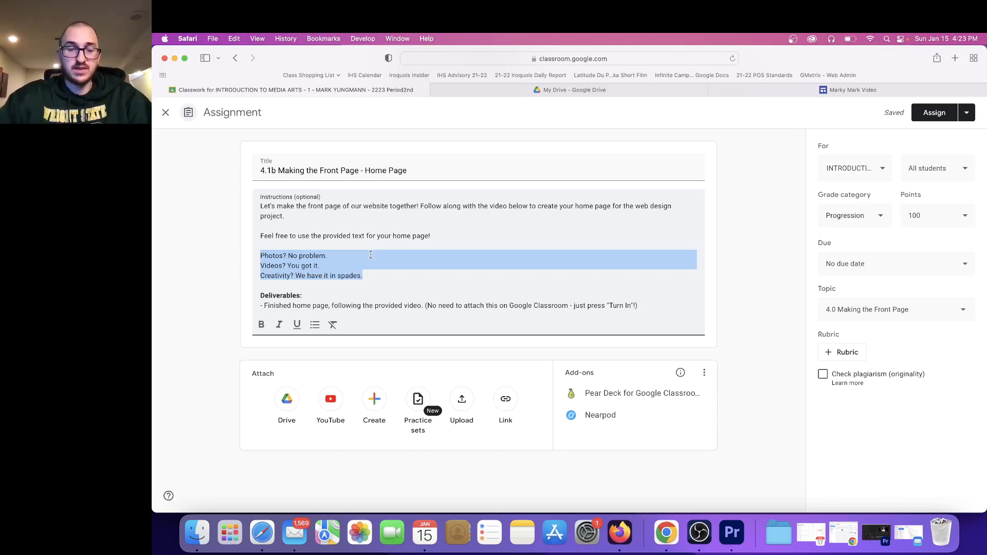
key("super+c")
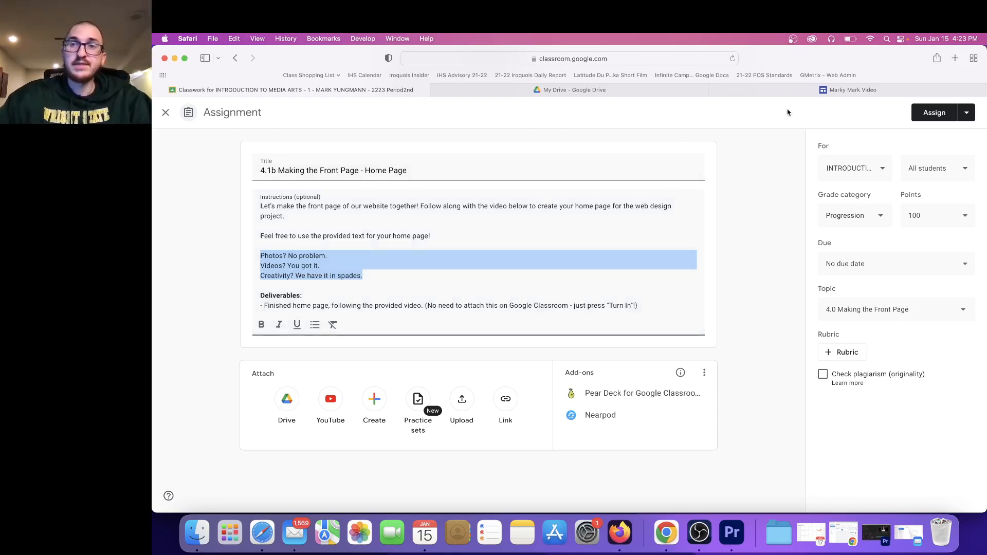
Return to the Google Sites page, paste the copied slogan lines into the text box and remove the trailing blank line.
left_click(810, 93)
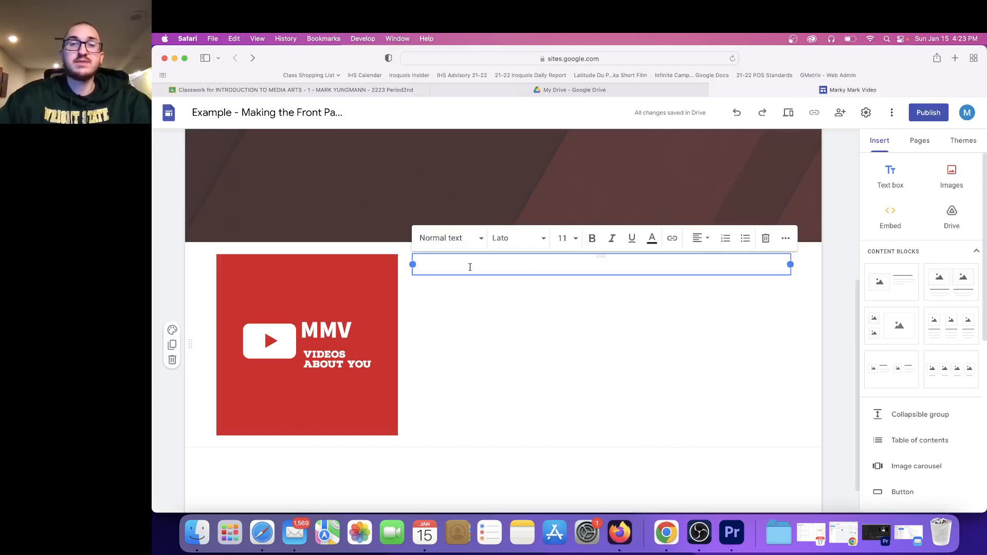
key("super+v")
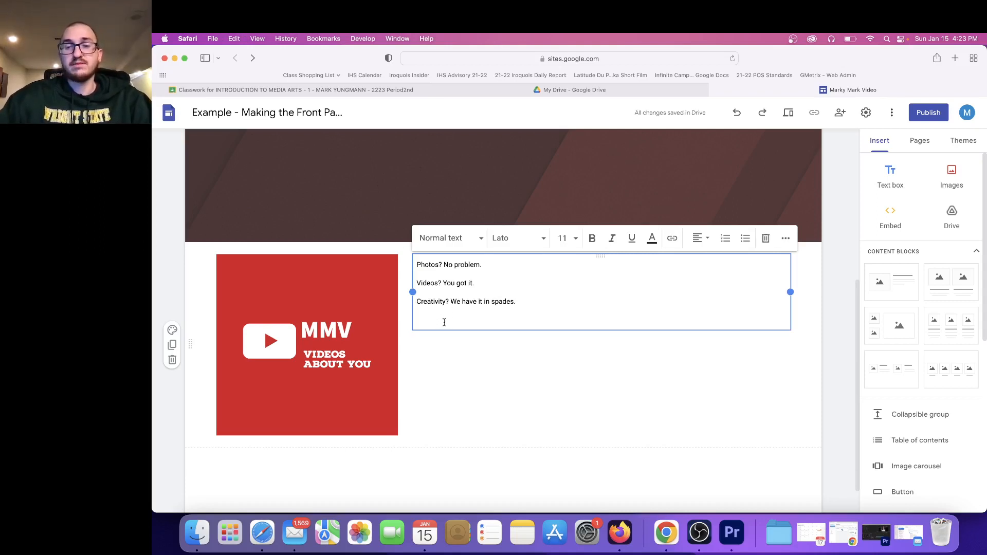
key("BackSpace")
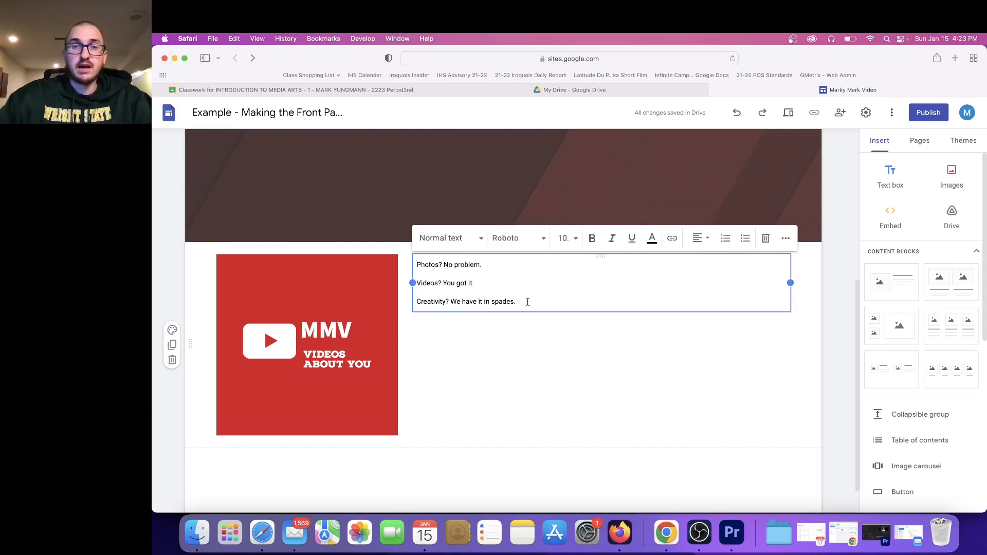
Set all three slogan lines beside the logo to font size 30 and the theme font Lato.
left_click_drag(528, 303, 413, 263)
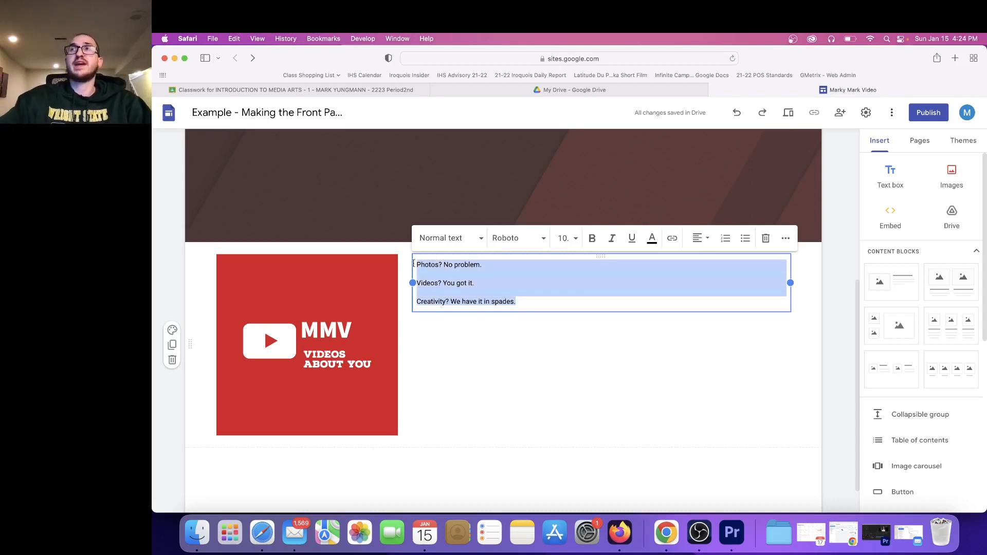
left_click(564, 239)
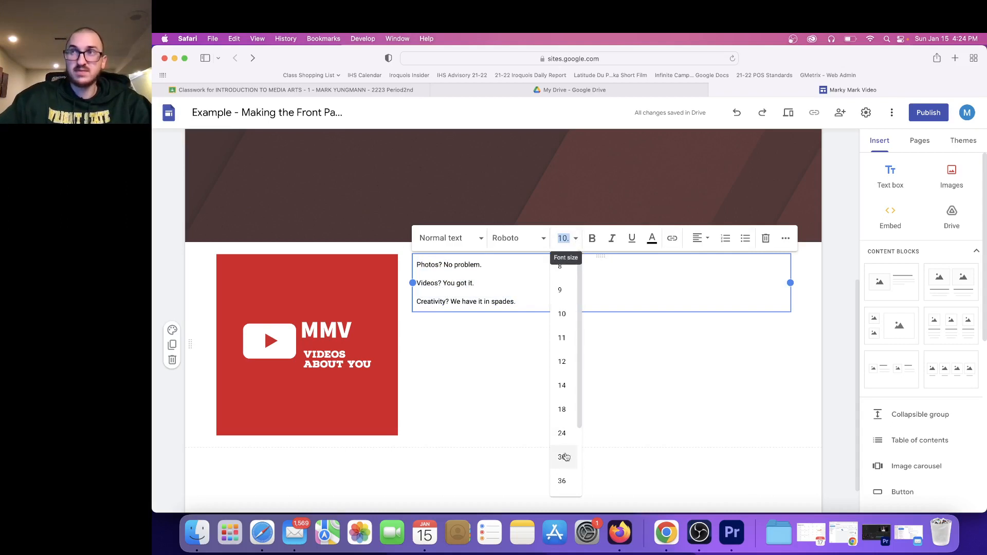
left_click(565, 456)
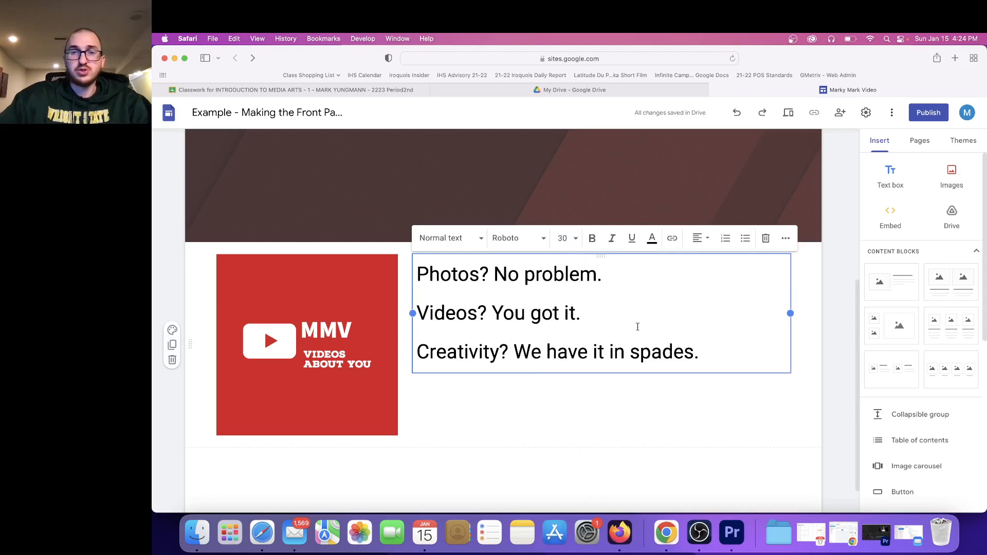
left_click_drag(708, 355, 419, 262)
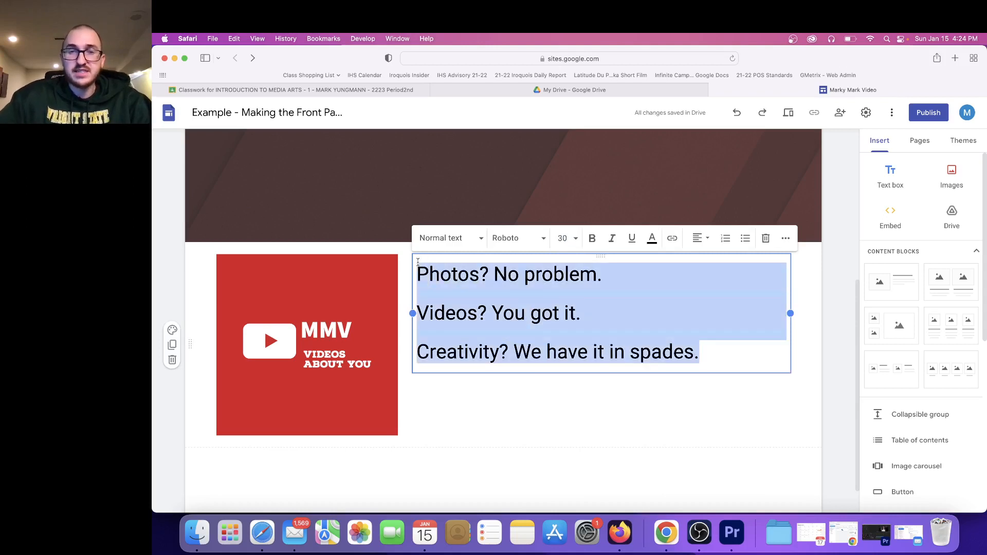
left_click(538, 245)
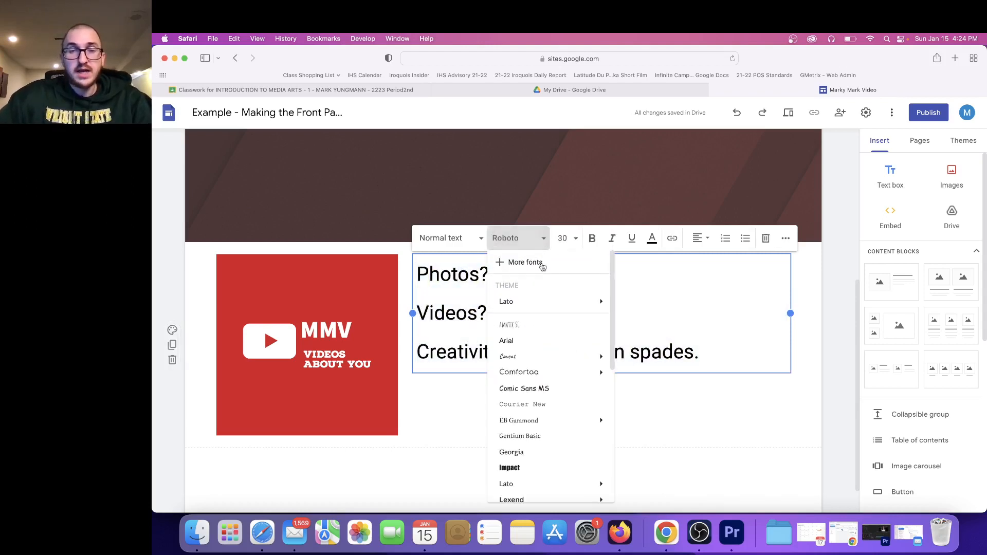
left_click(537, 304)
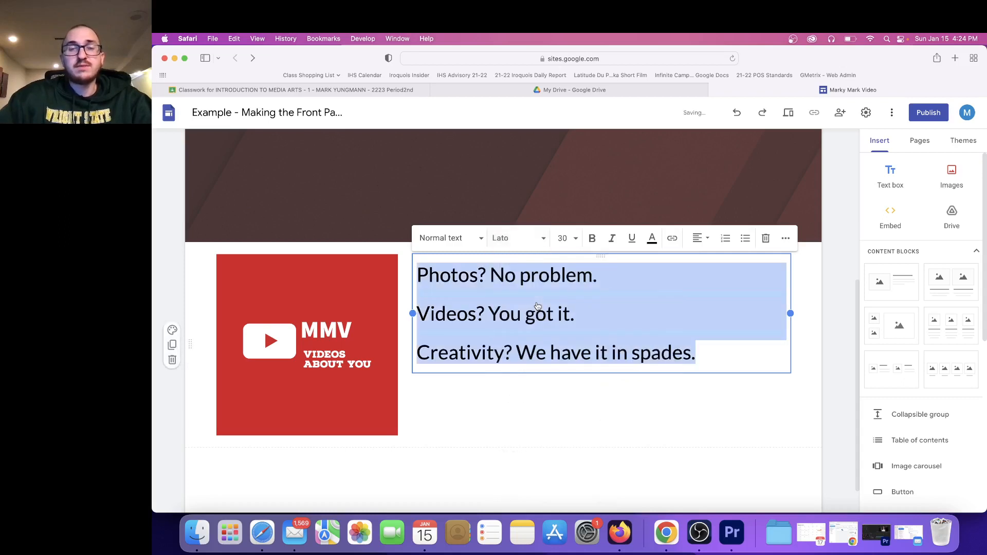
left_click(558, 313)
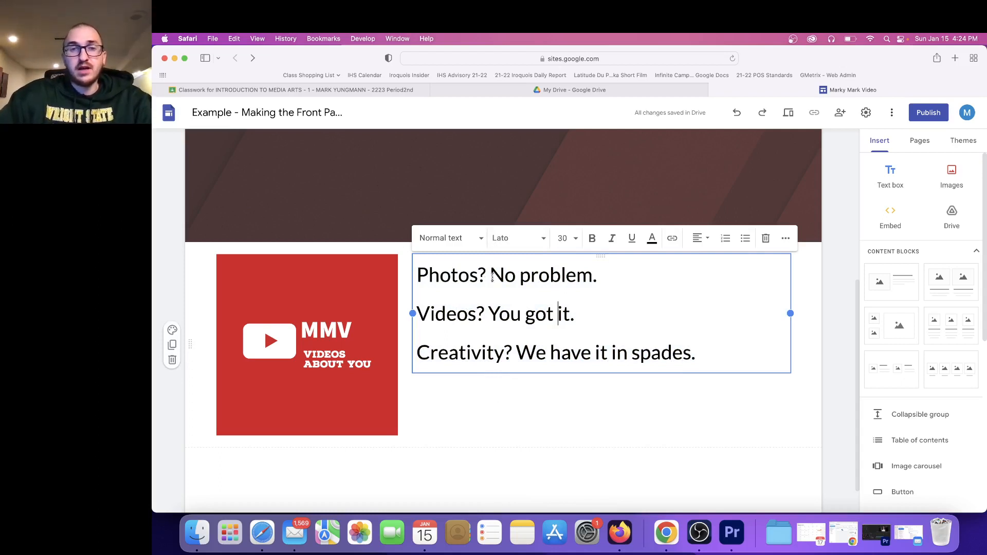
Italicize "No problem." in the first slogan line.
left_click_drag(492, 277, 598, 276)
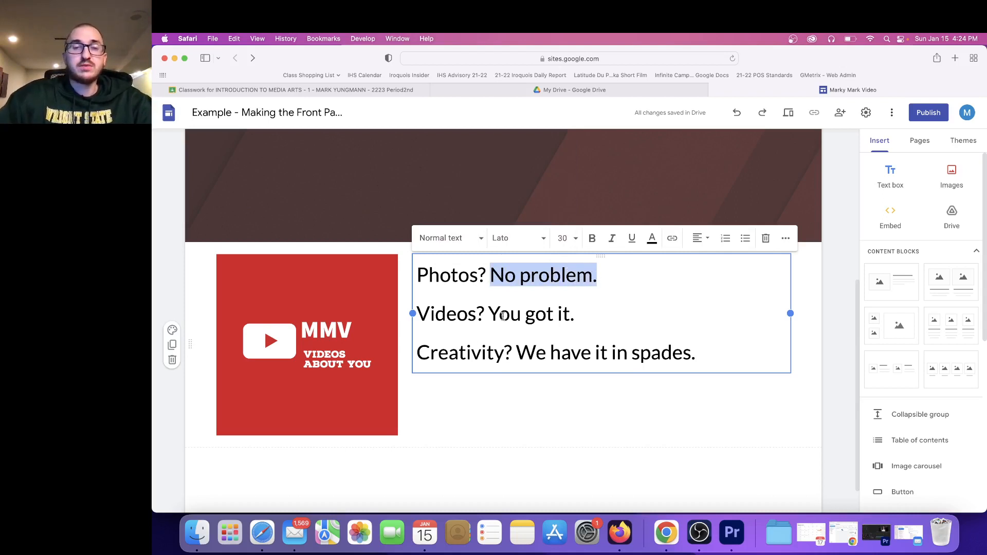
left_click(491, 275)
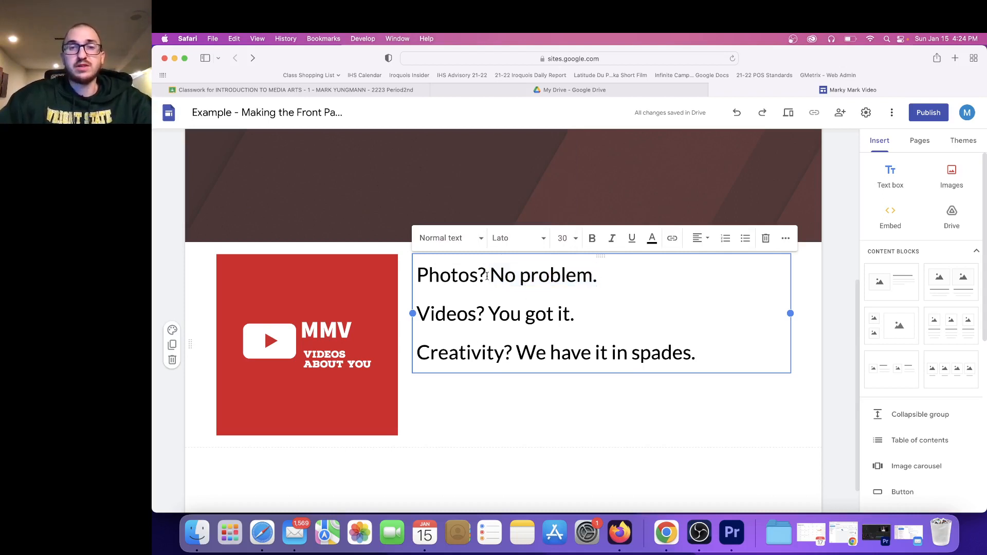
left_click_drag(491, 275, 599, 278)
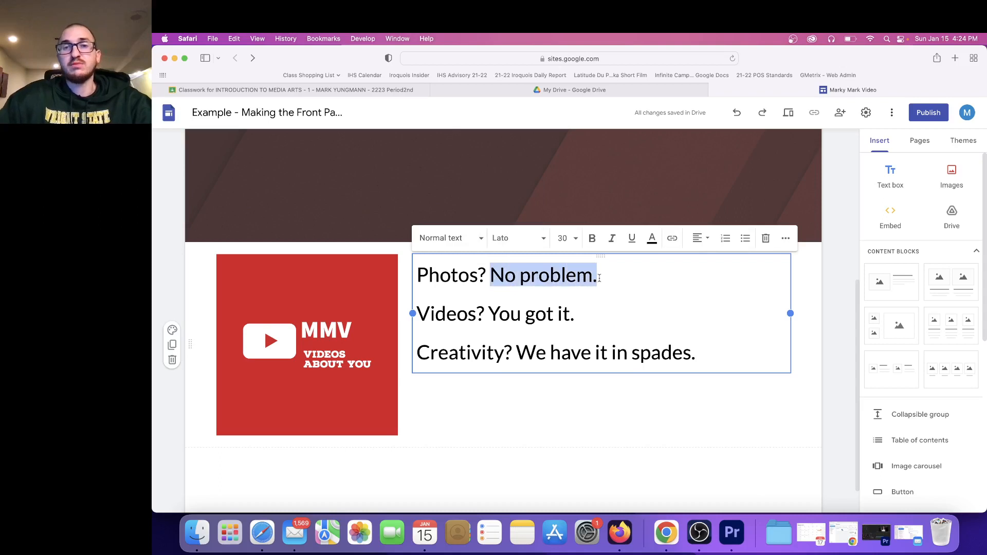
left_click(612, 242)
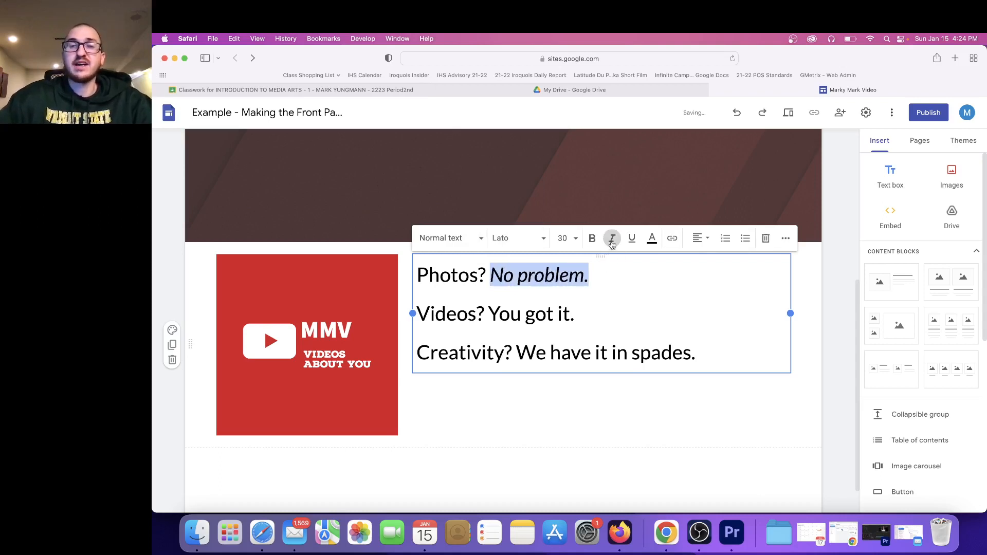
Italicize "You got it." in the second slogan line and "We have it in spades." in the third.
left_click(609, 282)
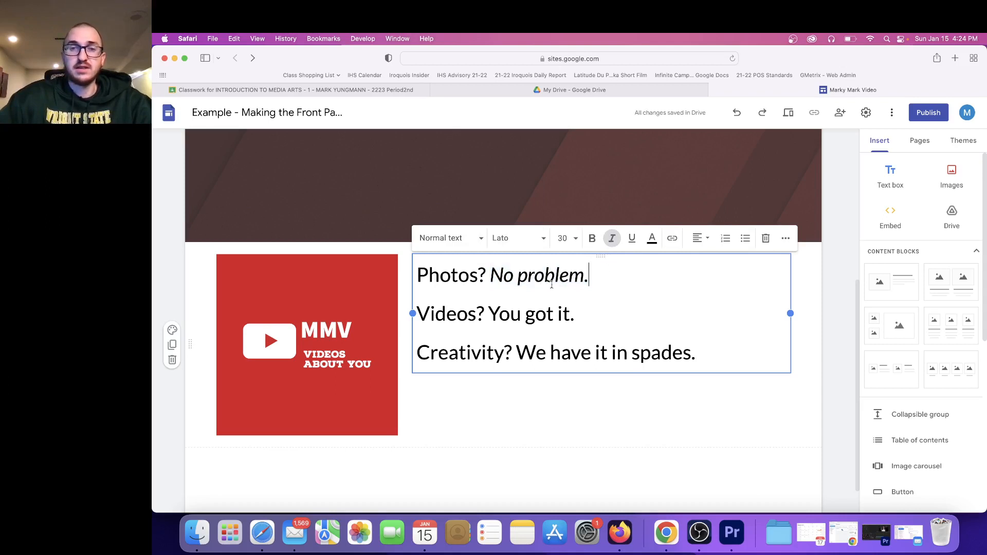
left_click_drag(490, 276, 611, 283)
left_click(610, 285)
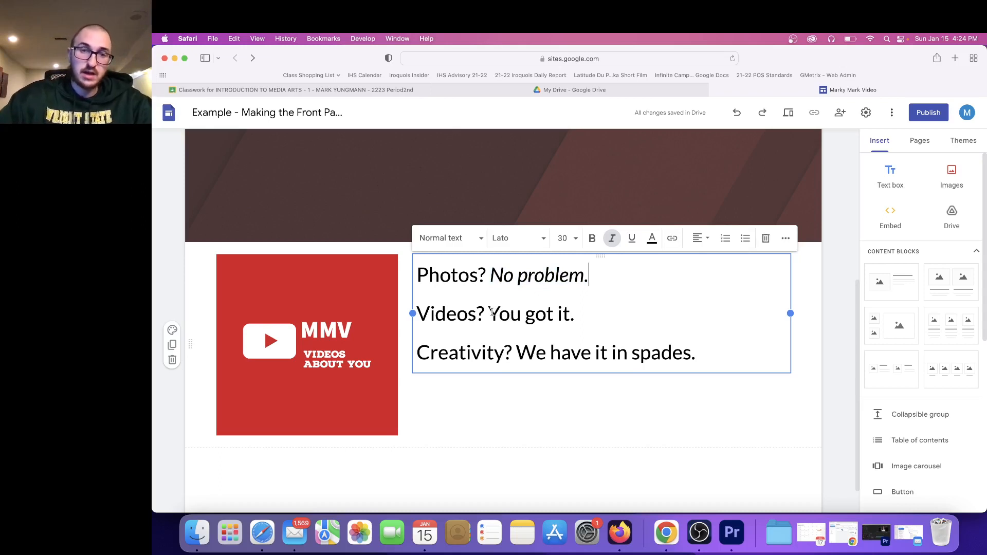
left_click_drag(491, 312, 585, 308)
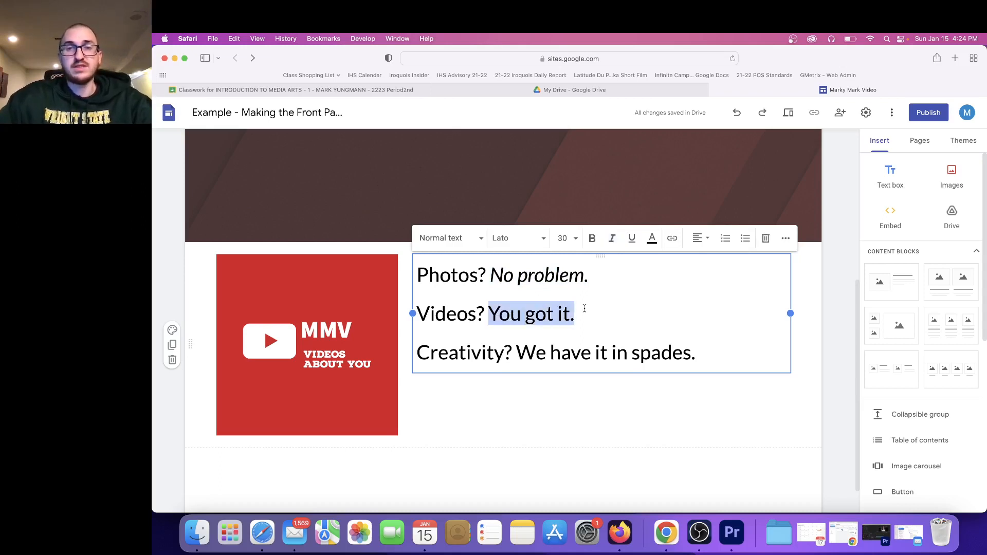
left_click(612, 240)
left_click_drag(516, 354, 703, 353)
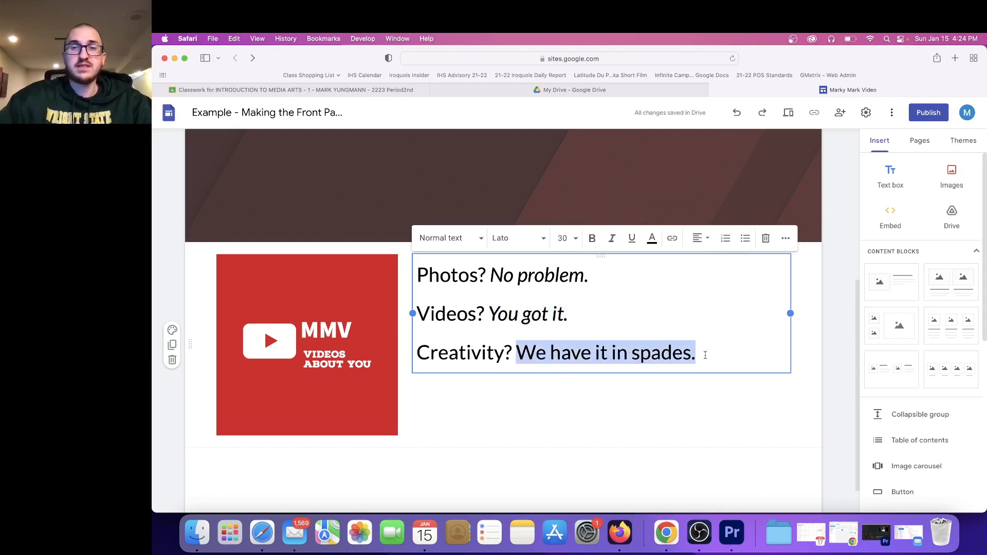
left_click(611, 240)
left_click(594, 314)
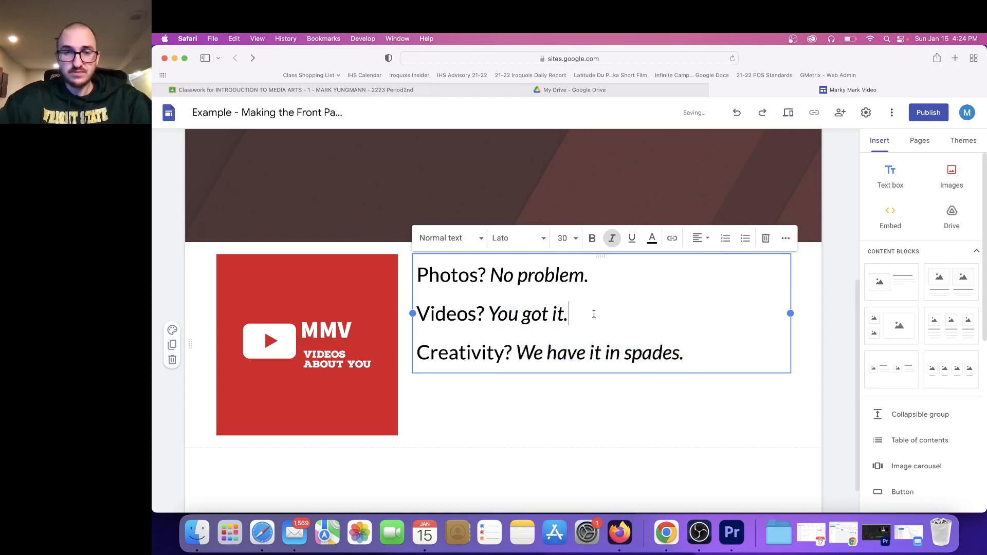
Widen the red MMV logo image toward the slogan text so the text box becomes narrower beside it.
left_click(322, 323)
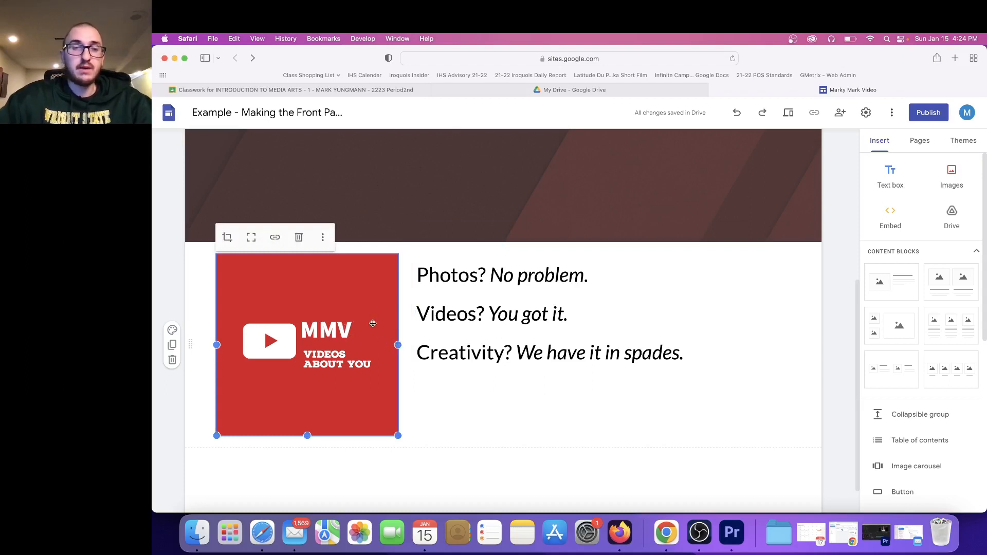
left_click_drag(398, 345, 510, 342)
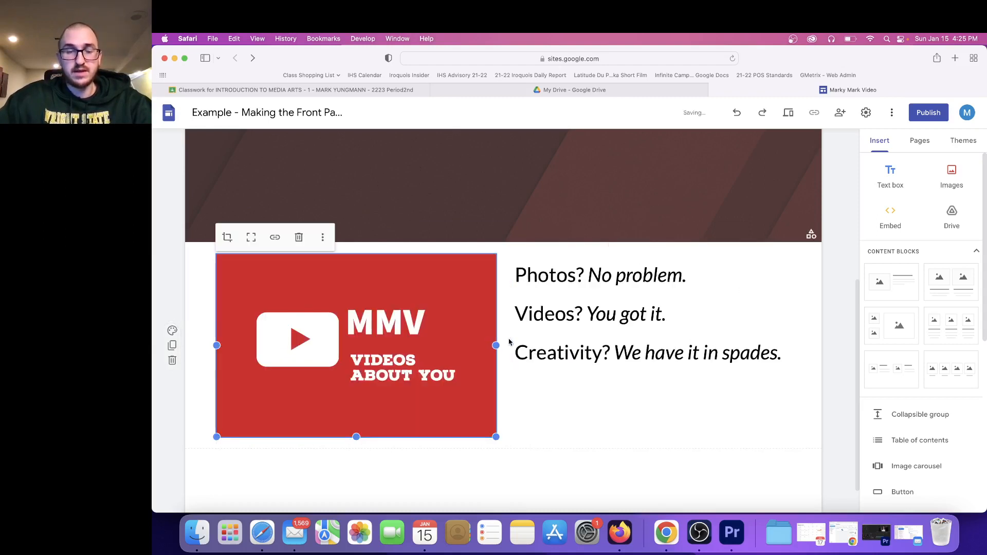
left_click(511, 312)
left_click(425, 319)
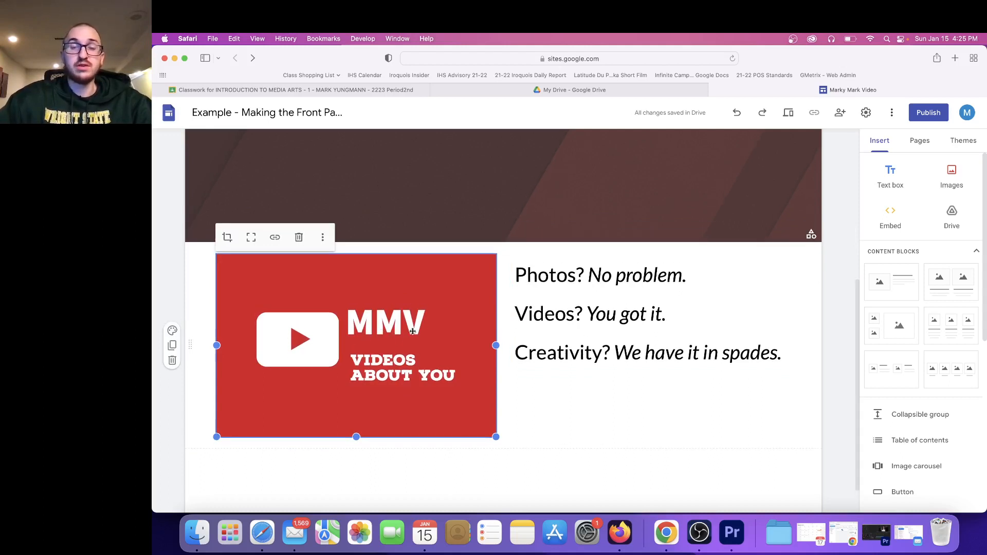
left_click(562, 301)
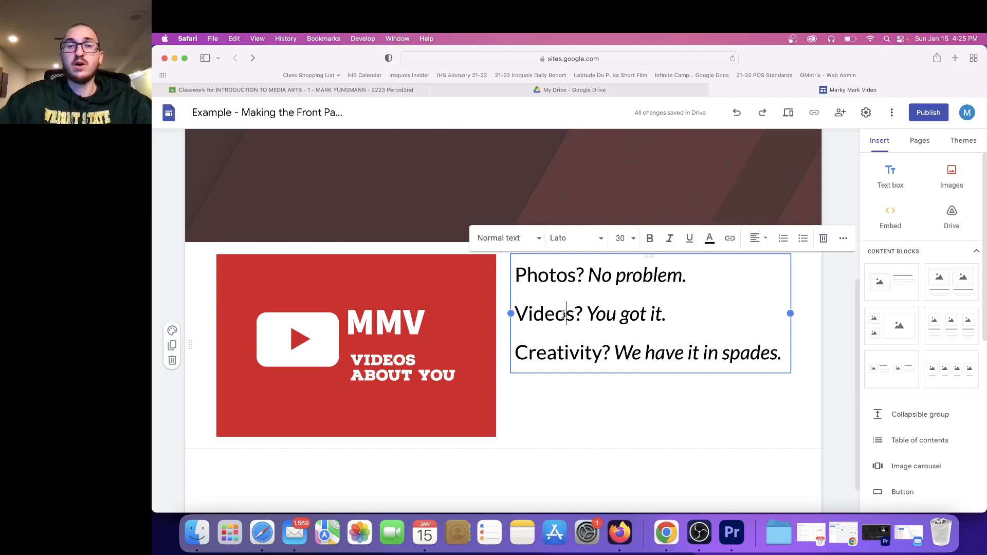
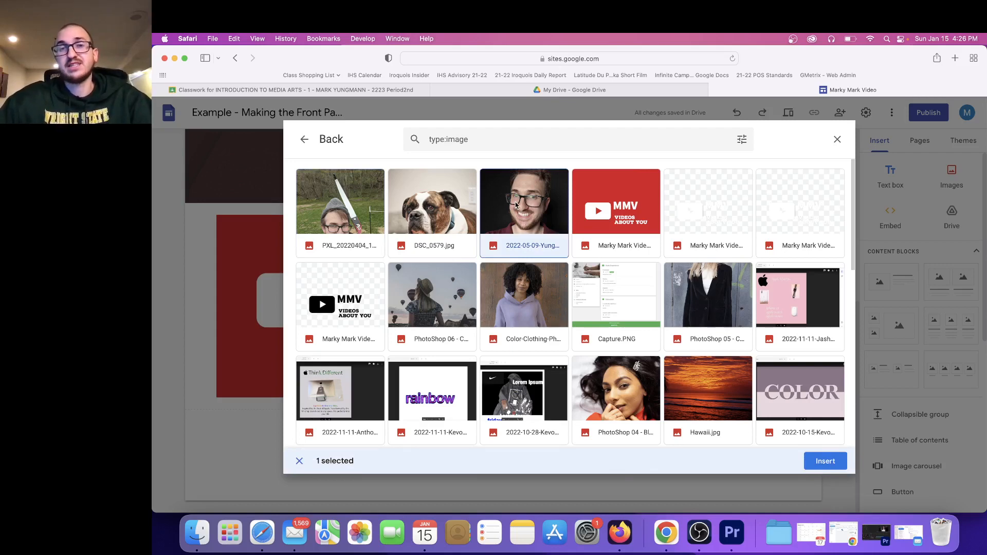
Insert the 2022-05-09 portrait photo from the Drive image results as a new section below the logo.
left_click(516, 205)
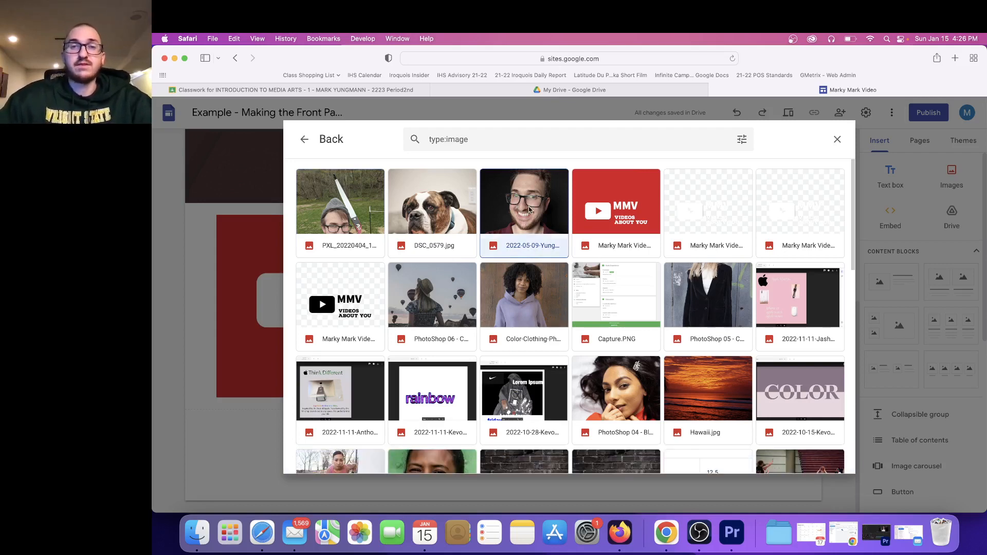
left_click(529, 208)
left_click(808, 461)
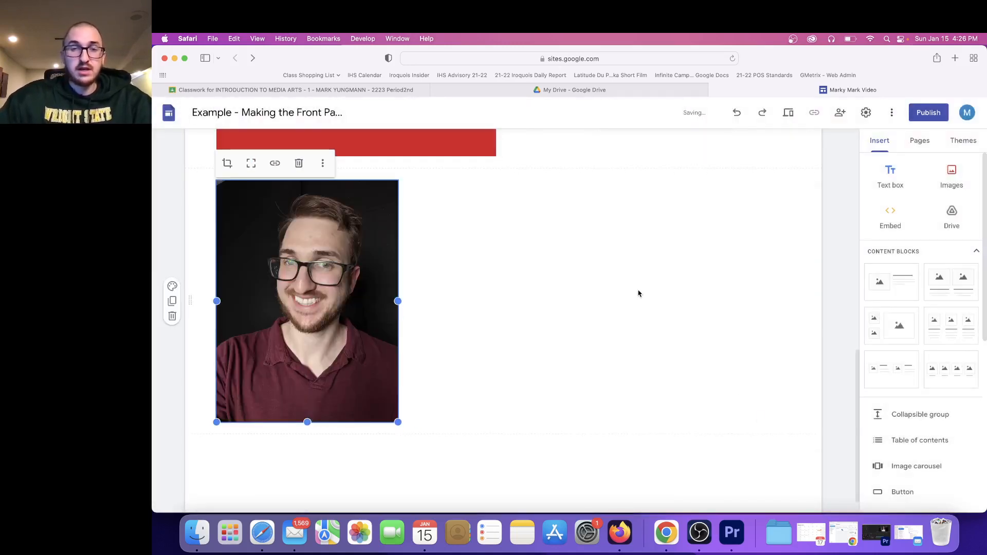
left_click(448, 273)
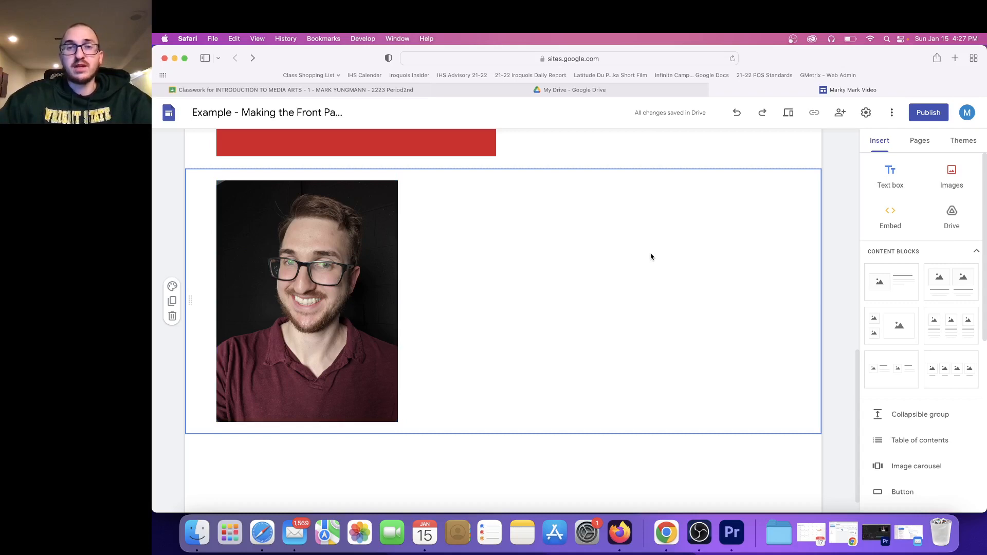
Filter Google Drive files to images and insert the dog photo DSC_0579.jpg below the portrait.
left_click(951, 178)
left_click(953, 239)
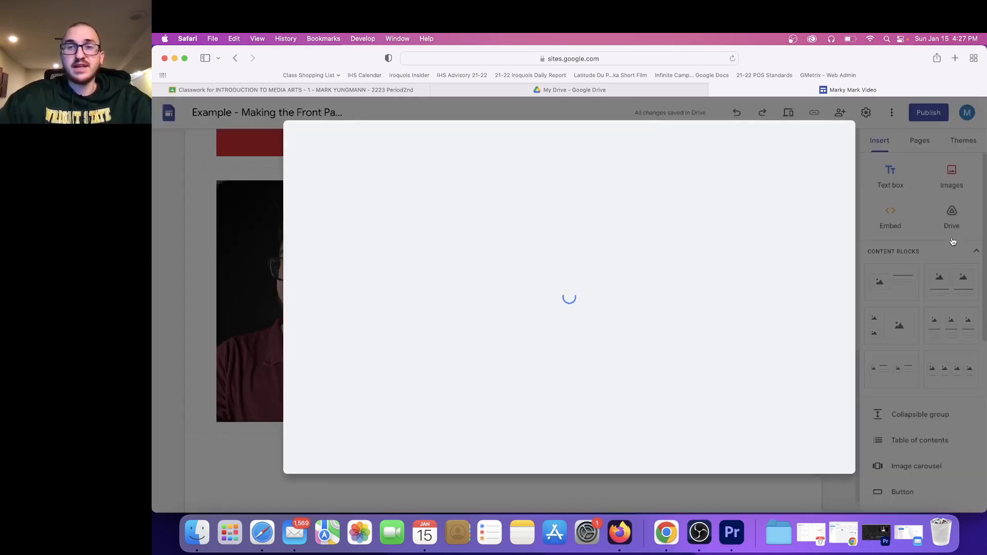
left_click(741, 140)
left_click(742, 141)
left_click(742, 137)
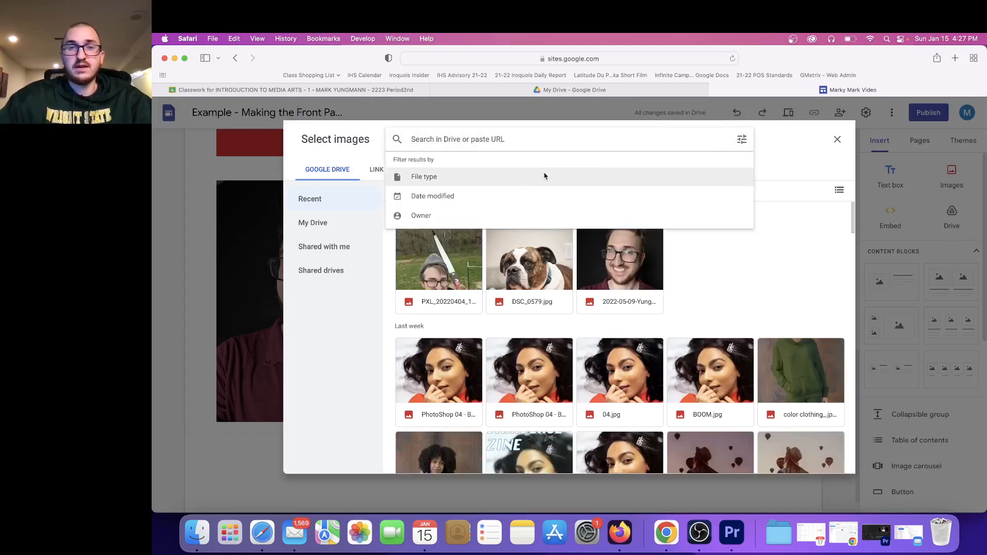
left_click(491, 165)
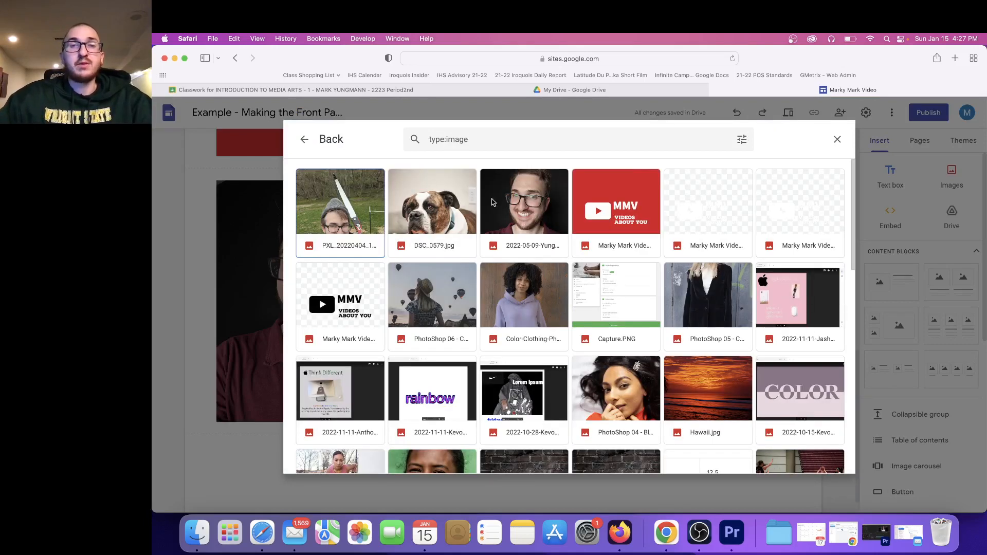
left_click(458, 198)
left_click(820, 460)
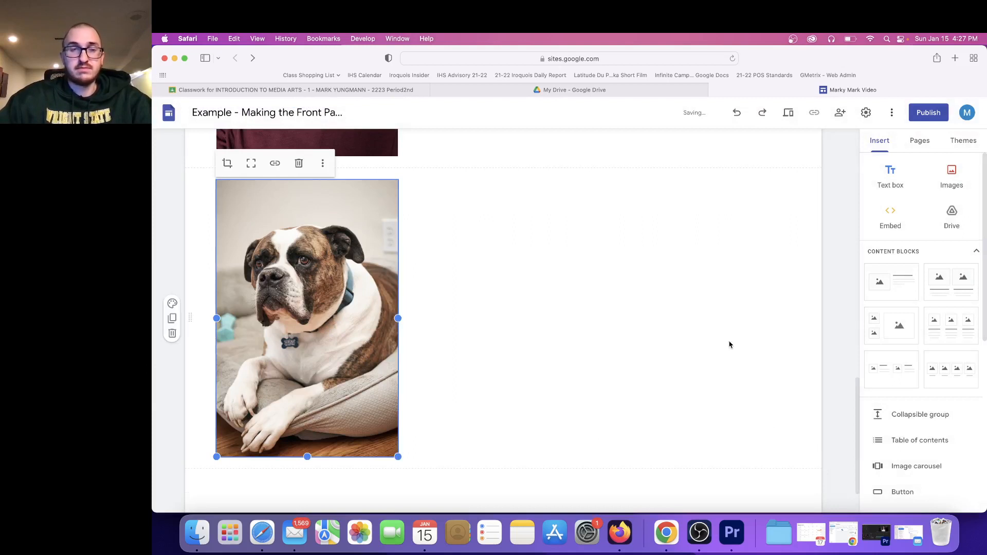
Filter Google Drive files to images again and insert the outdoor archery photo PXL_20220404 below the dog photo.
left_click(951, 185)
left_click(950, 233)
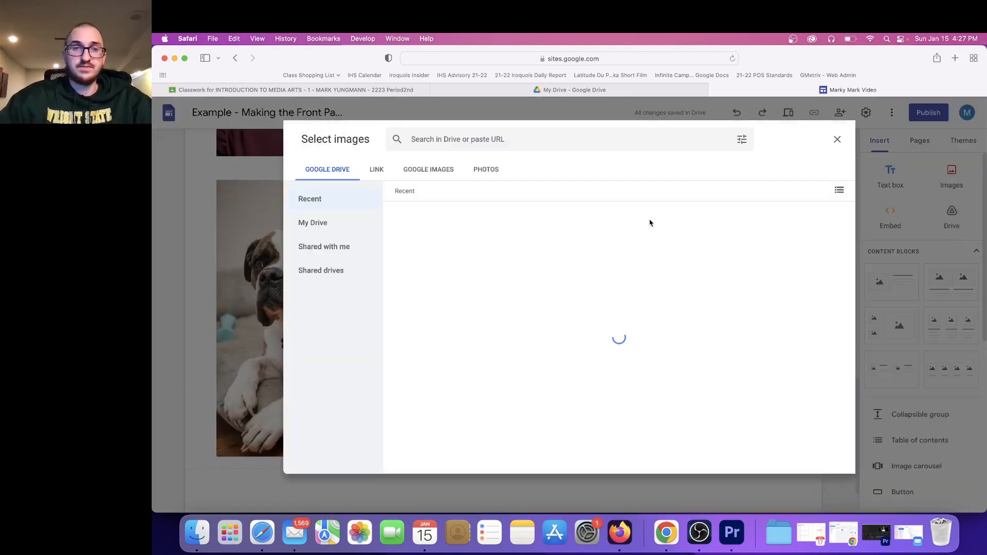
left_click(744, 144)
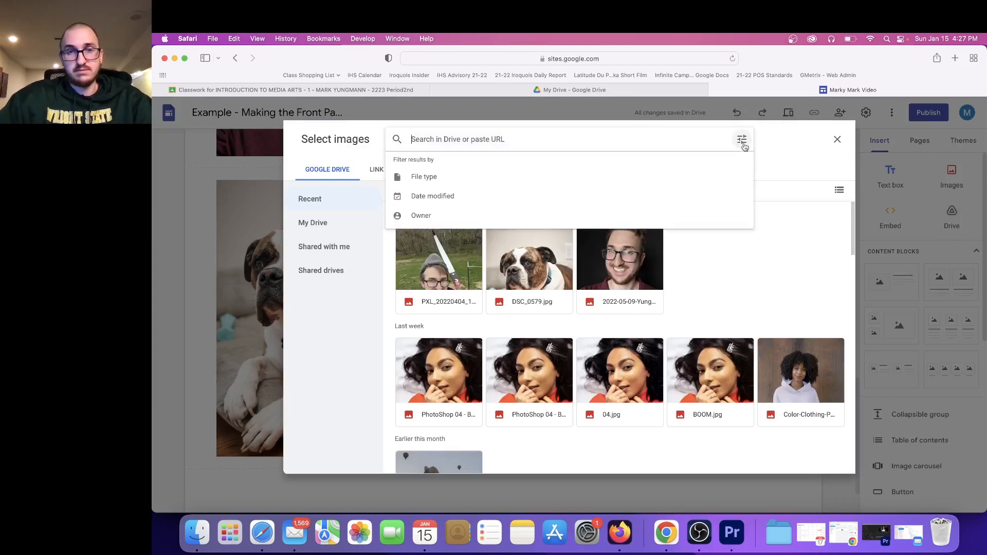
left_click(514, 175)
left_click(470, 168)
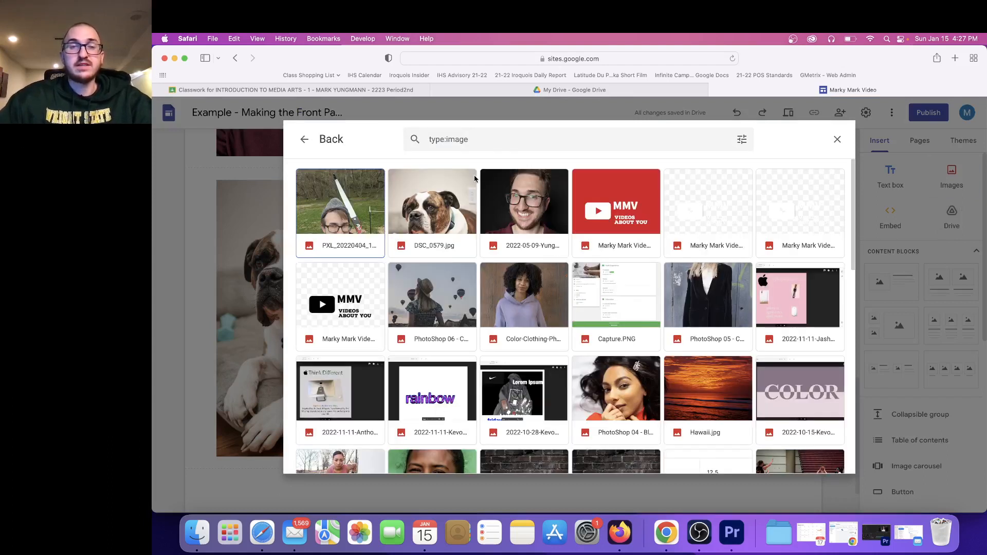
left_click(352, 196)
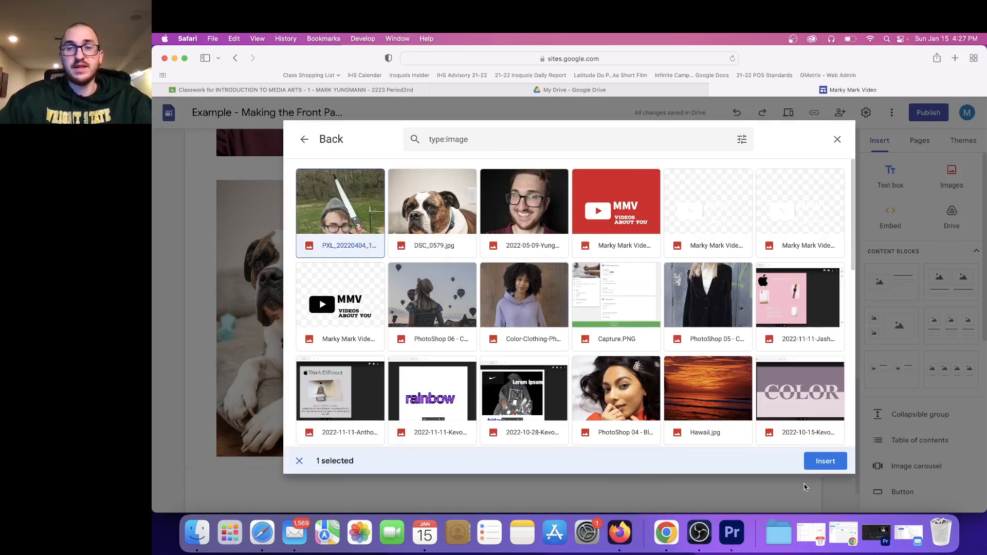
left_click(820, 462)
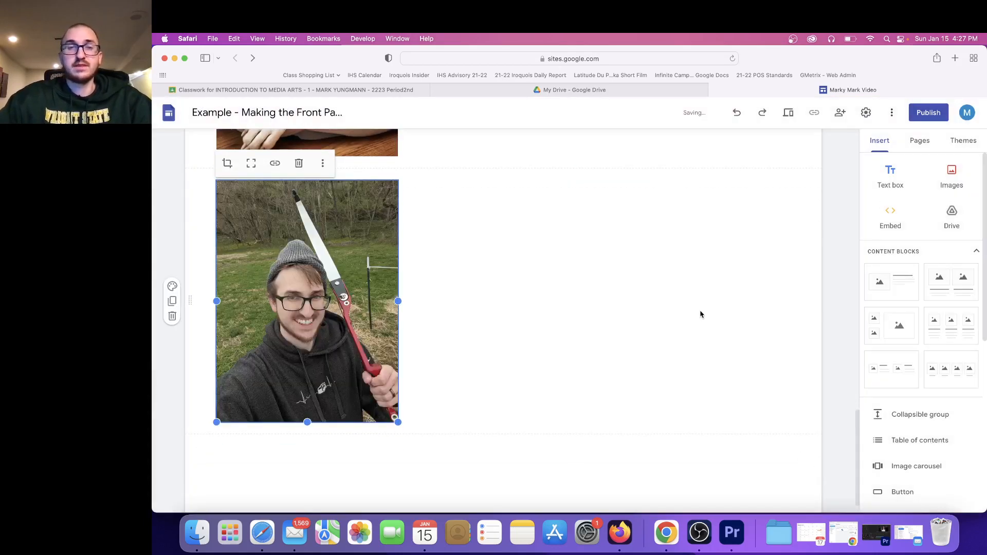
Move the dog photo up into the portrait's section, directly to the right of the portrait.
scroll(700, 315, "up", 15)
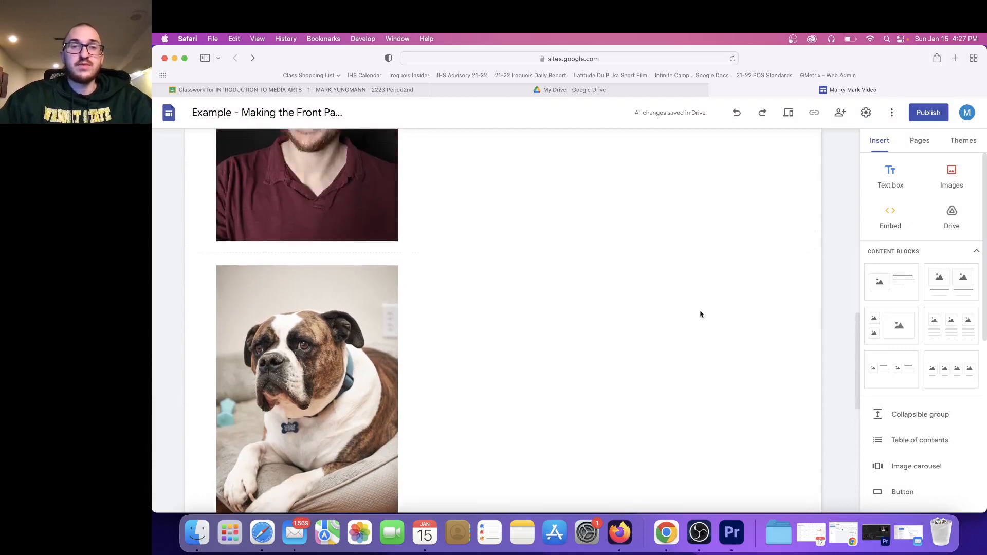
scroll(310, 370, "down", 12)
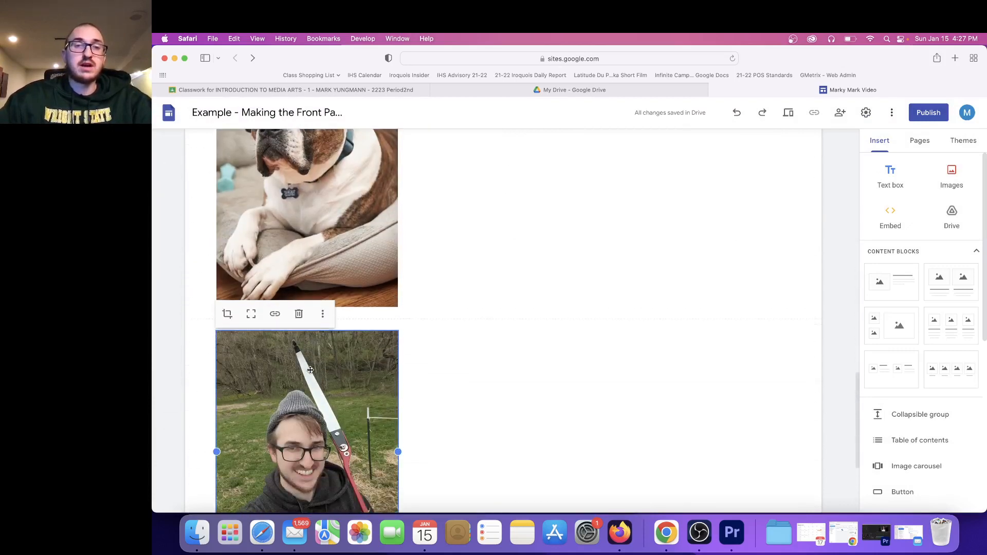
scroll(310, 370, "up", 10)
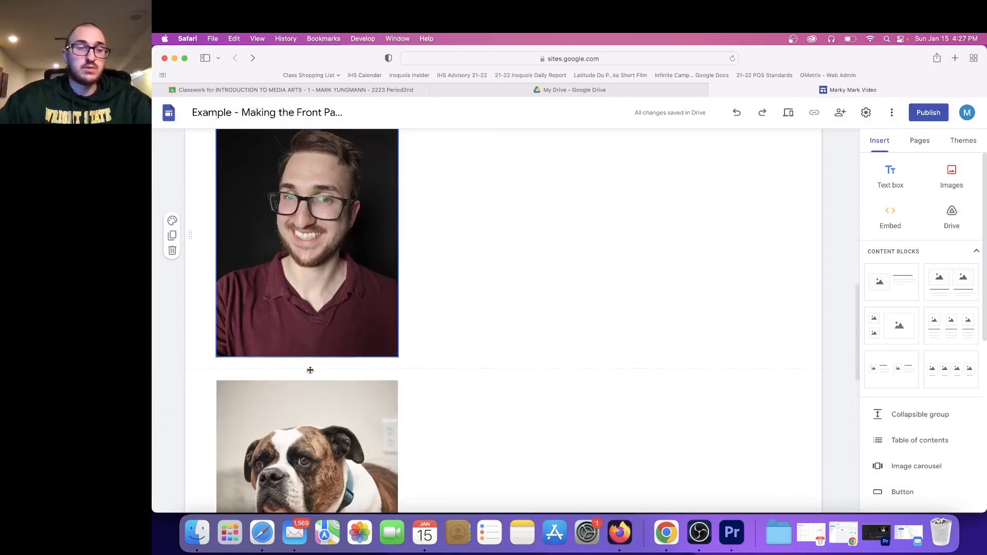
scroll(310, 370, "up", 1)
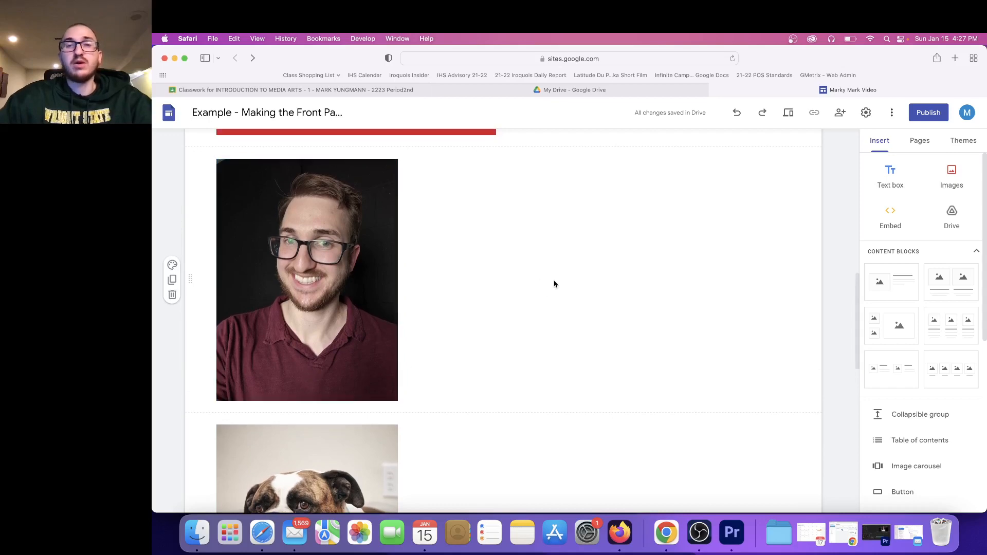
scroll(367, 394, "down", 2)
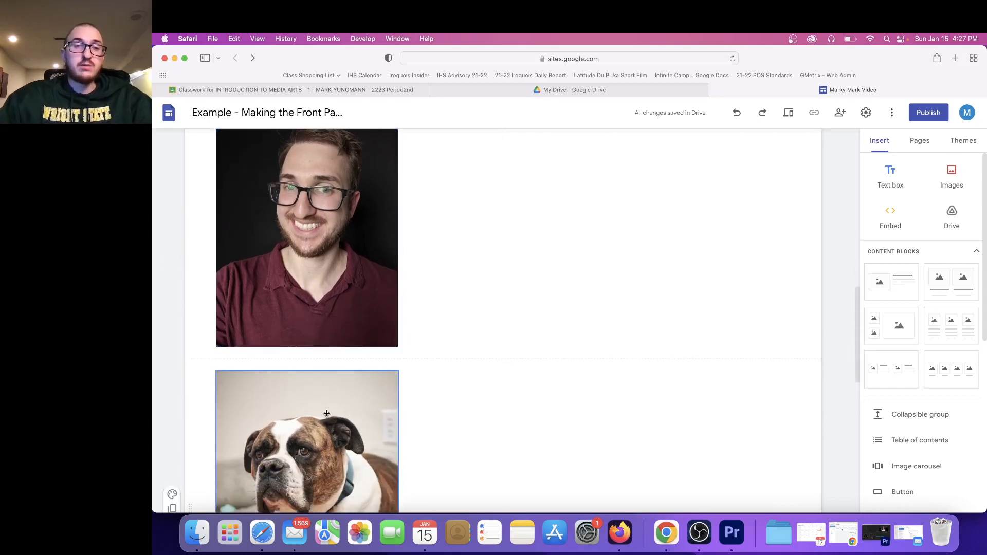
left_click_drag(326, 414, 499, 232)
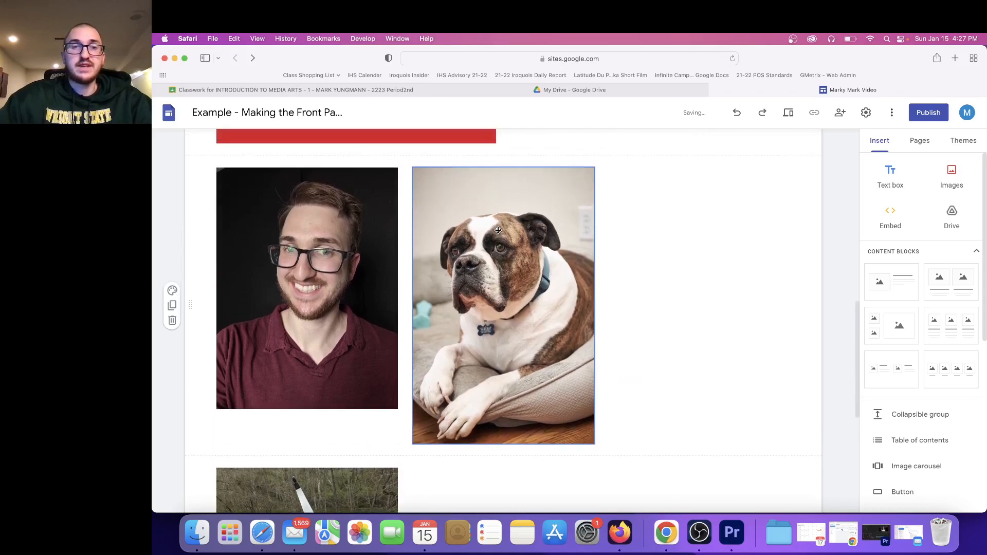
Move the outdoor archery photo up beside the dog photo to complete a row of three images.
scroll(338, 298, "down", 3)
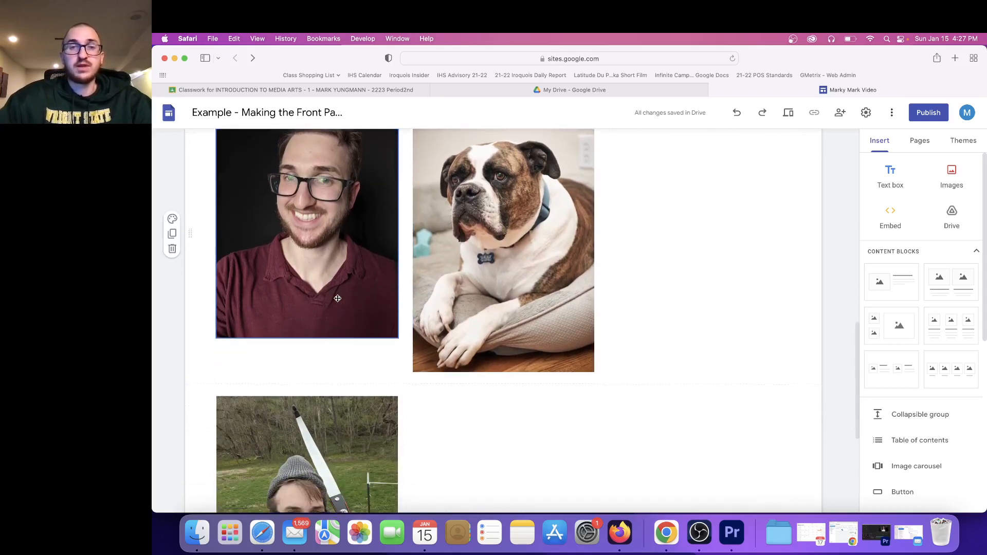
scroll(372, 451, "down", 2)
scroll(371, 450, "up", 1)
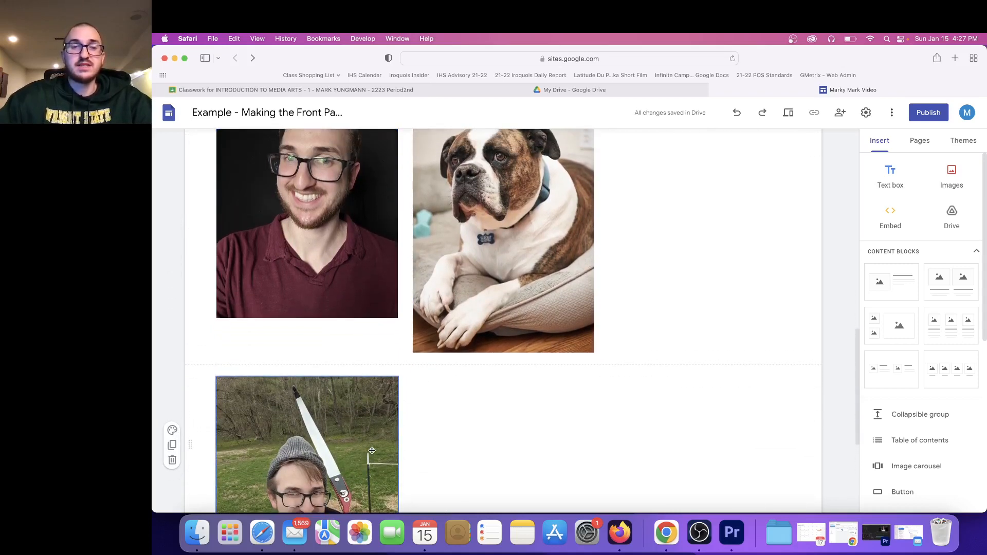
left_click_drag(339, 434, 664, 257)
scroll(469, 305, "up", 1)
scroll(469, 304, "up", 1)
Shorten the middle dog photo to roughly the height of the two neighbouring photos, keeping its column width.
left_click(488, 294)
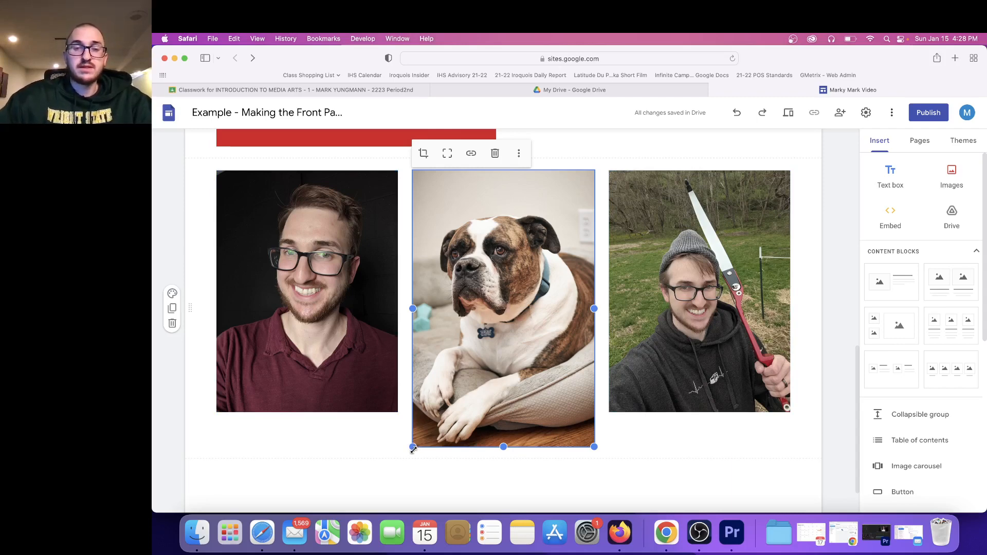
mouse_move(413, 449)
left_mouse_down()
mouse_move(426, 413)
mouse_move(415, 421)
mouse_move(422, 432)
mouse_move(412, 418)
mouse_move(427, 455)
left_mouse_up()
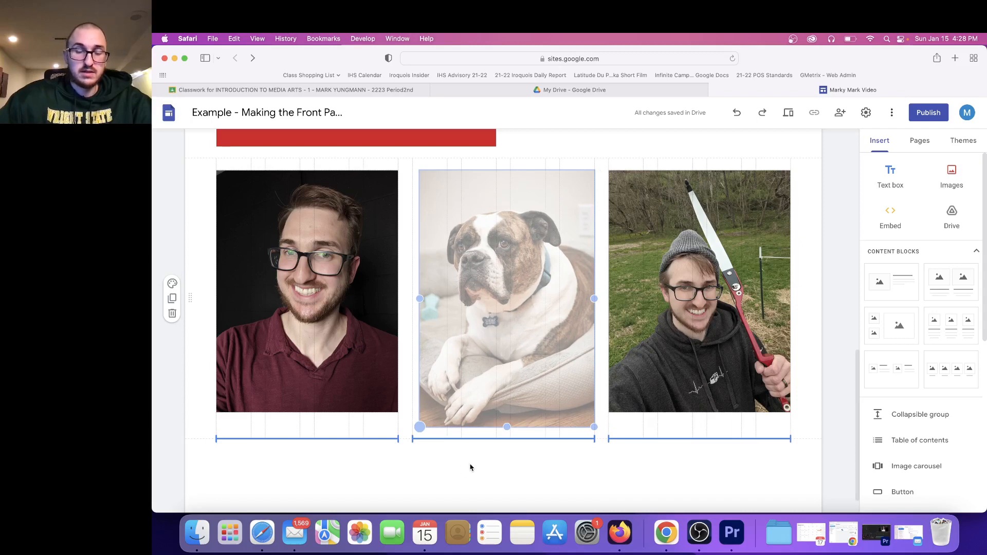
left_click_drag(470, 467, 477, 467)
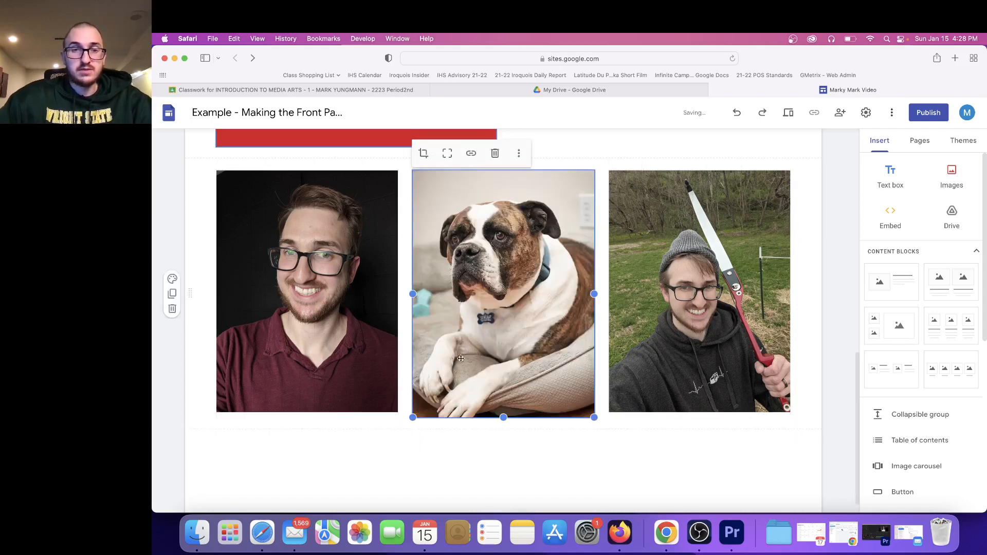
left_click_drag(413, 417, 418, 418)
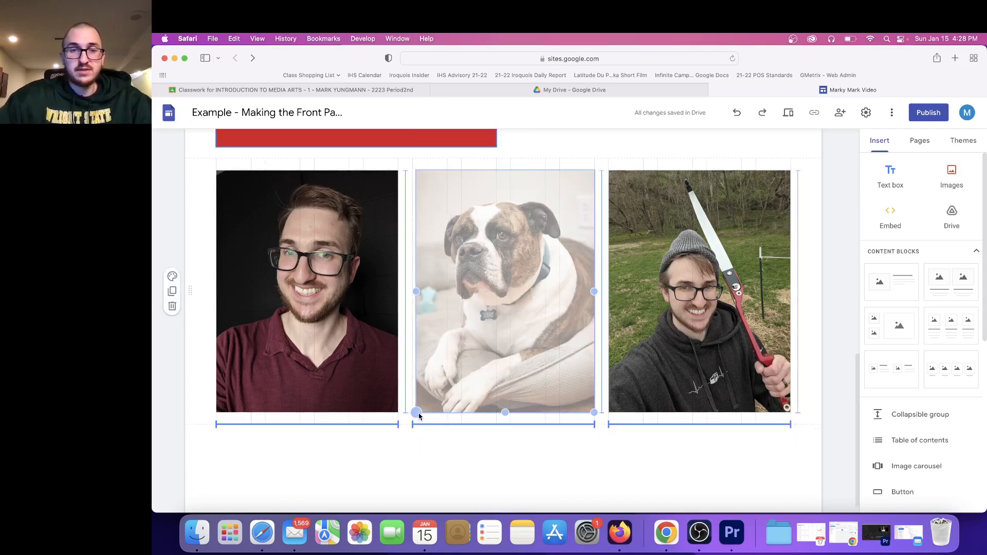
left_click_drag(419, 415, 420, 418)
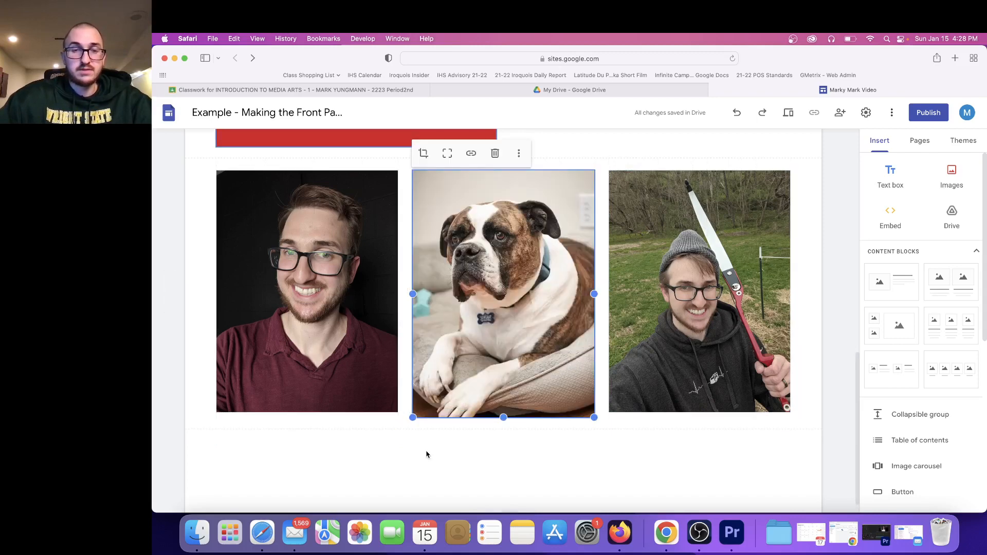
Try to shorten the middle dog photo from its lower edge to match the height of the two neighbouring photos.
left_click(427, 455)
left_click(503, 410)
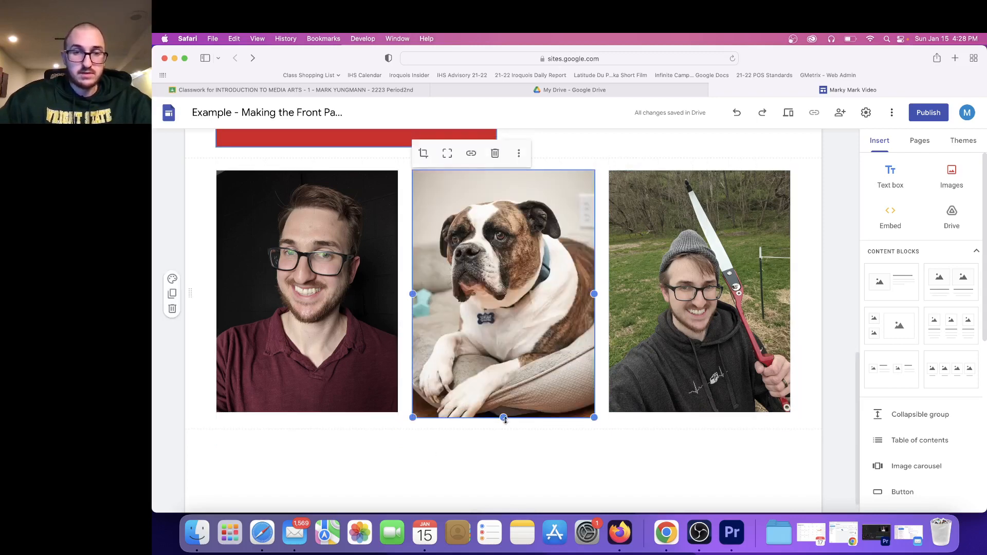
left_click_drag(504, 417, 506, 413)
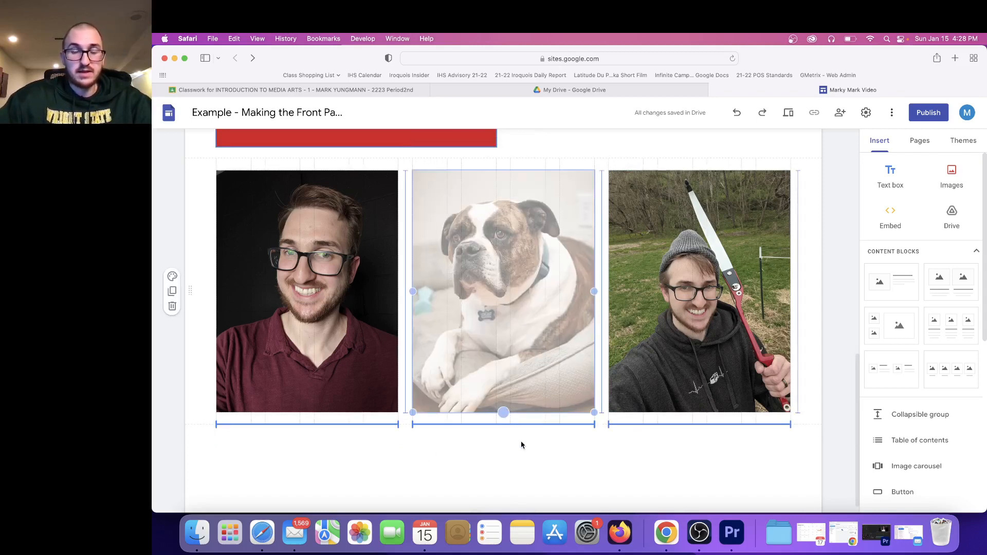
left_click_drag(522, 445, 504, 415)
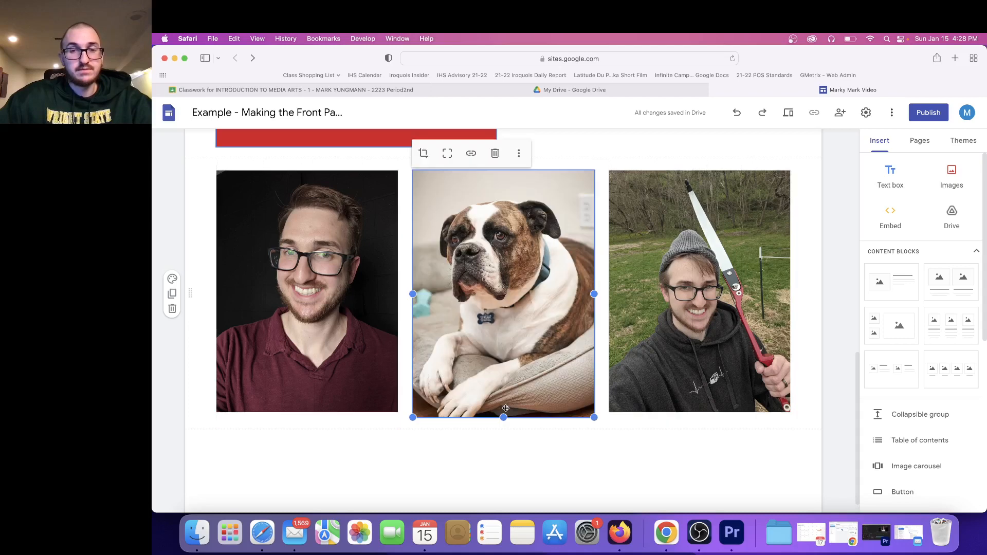
left_click(540, 447)
left_click(550, 405)
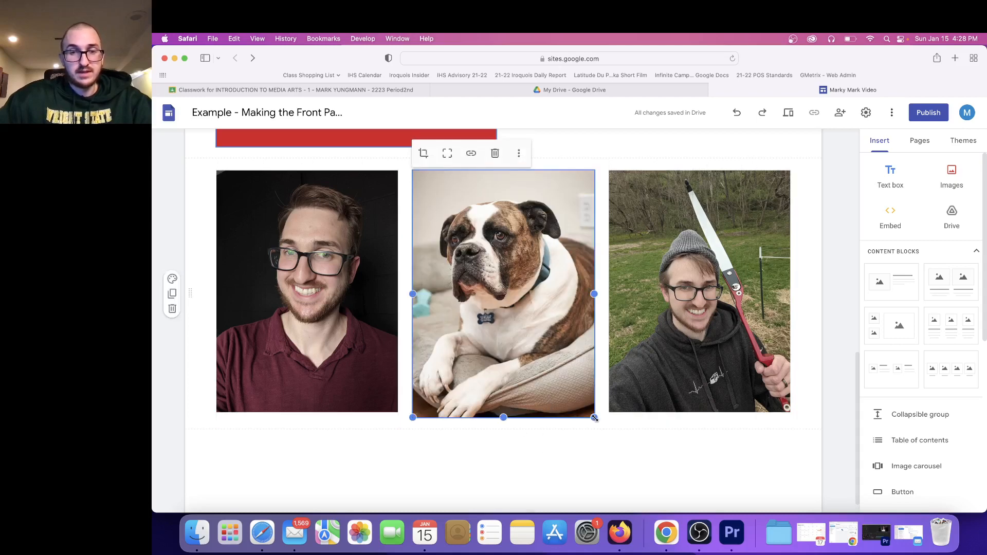
Try resizing the dog photo from its lower corner, shrinking it slightly below its neighbours and enlarging it again.
left_click_drag(595, 417, 575, 403)
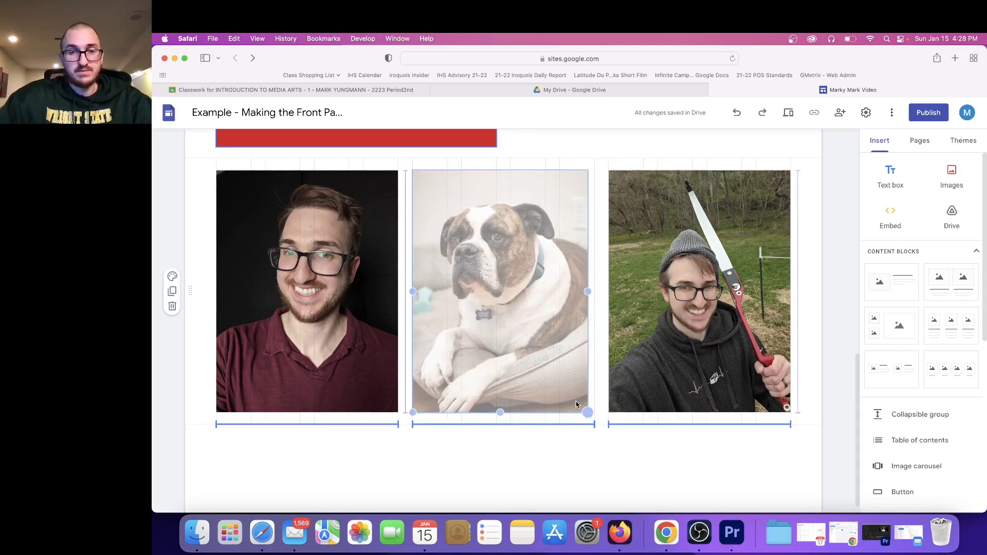
left_click_drag(553, 453, 552, 452)
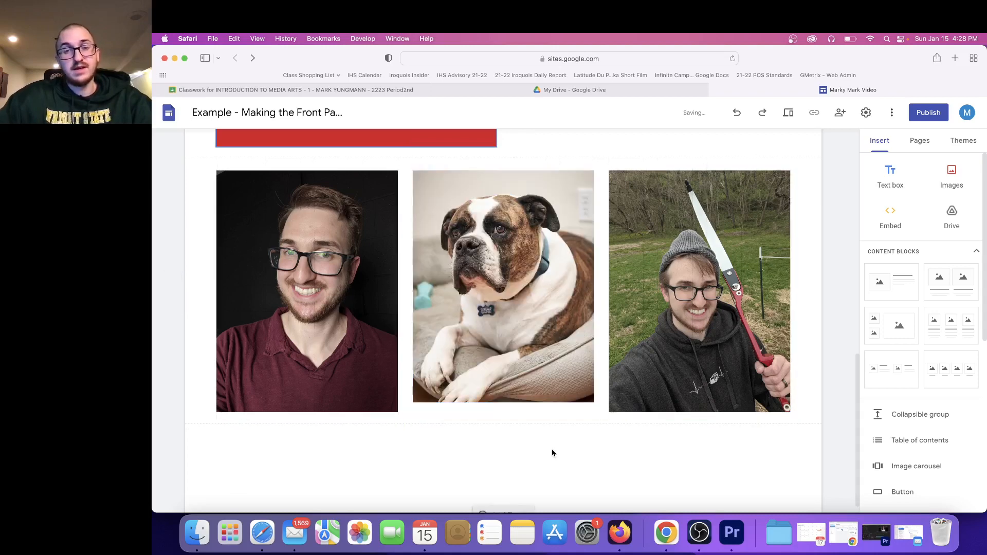
left_click(567, 389)
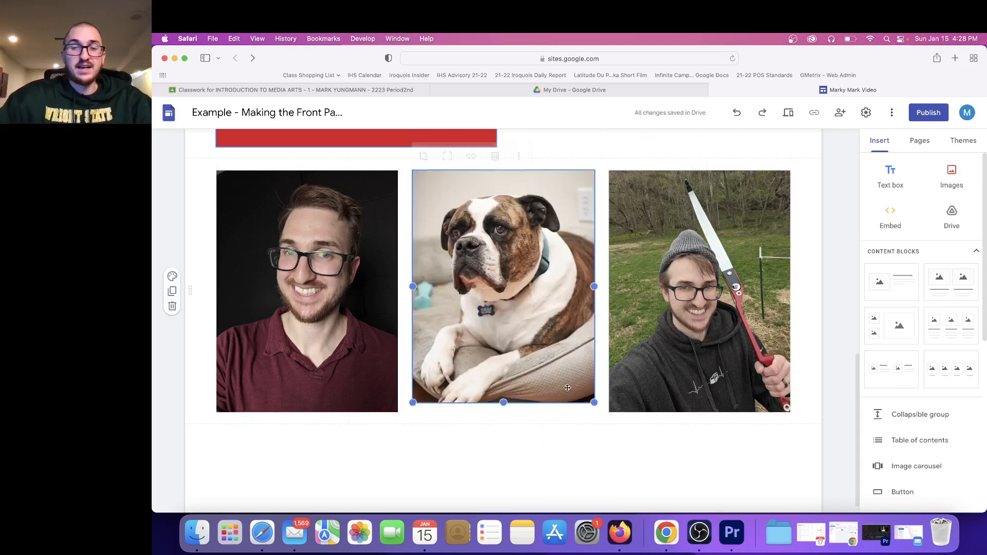
left_click_drag(595, 402, 577, 459)
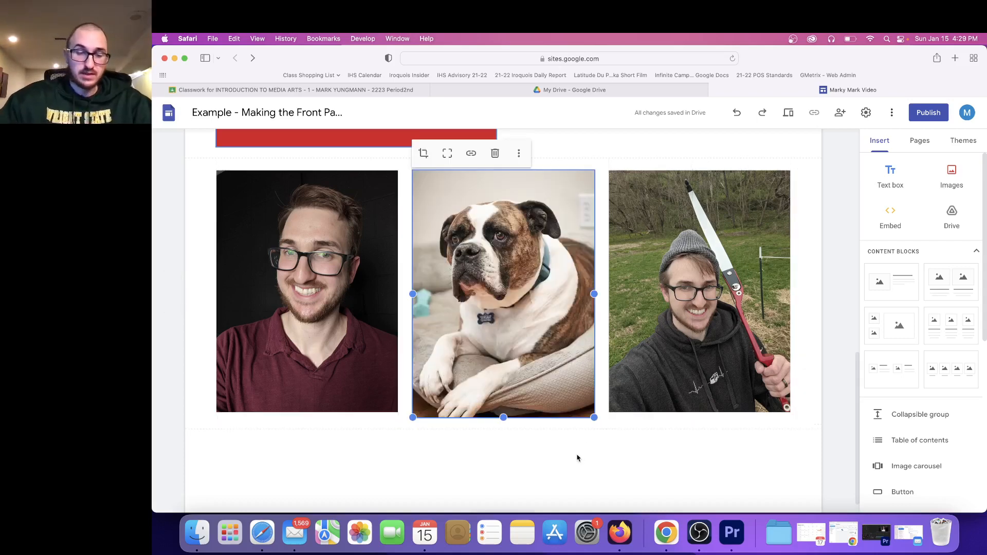
left_click(577, 458)
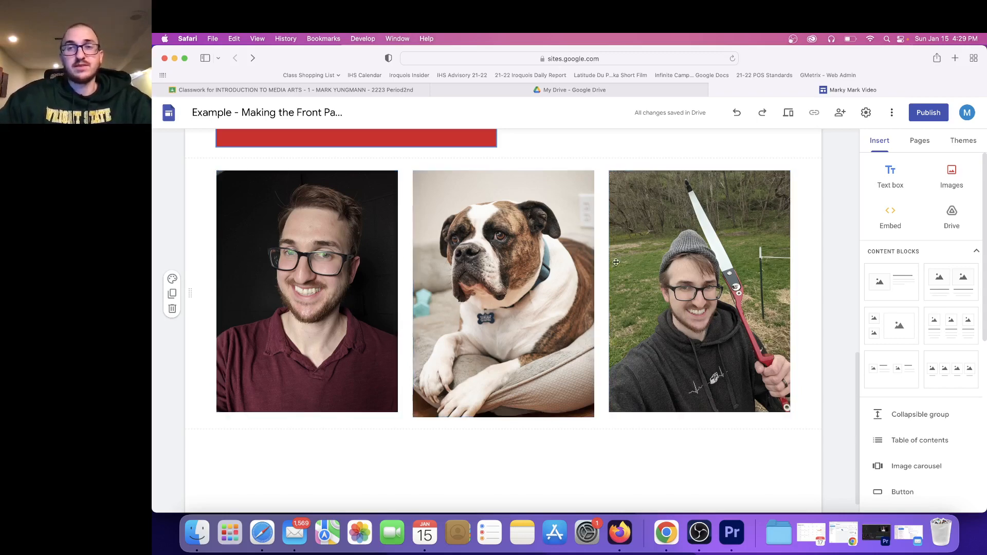
Add an empty text box directly beneath each of the three photos, within the same columns.
left_click(890, 176)
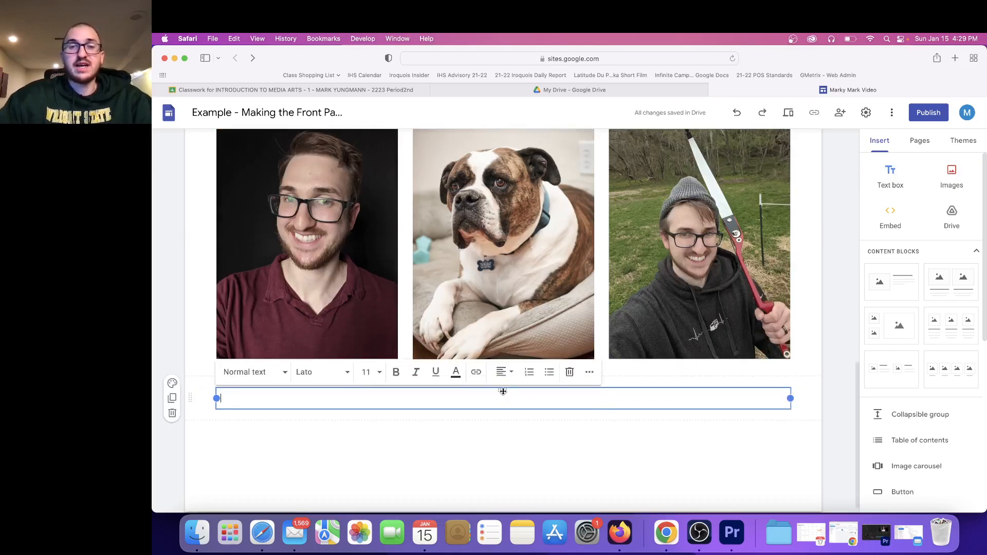
left_click_drag(503, 392, 308, 366)
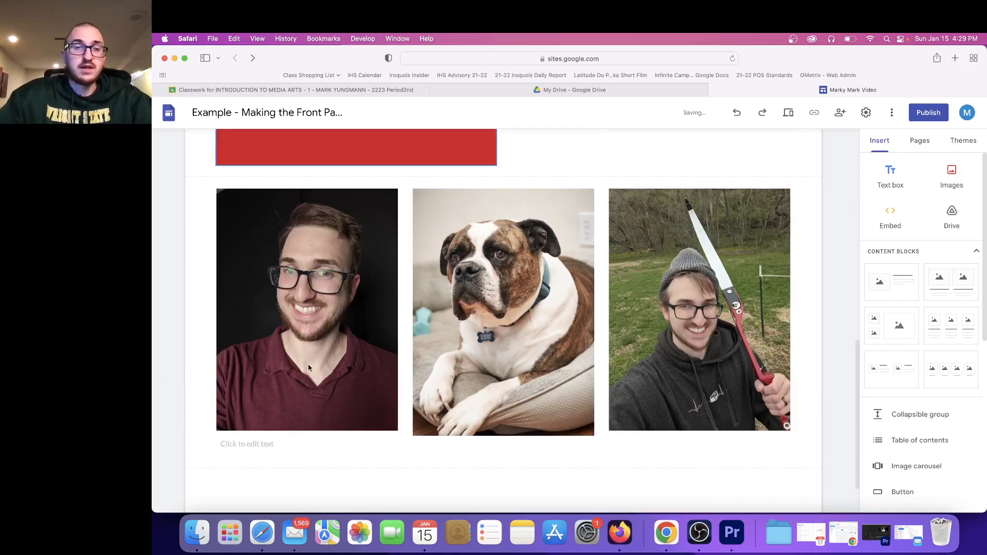
scroll(309, 365, "down", 2)
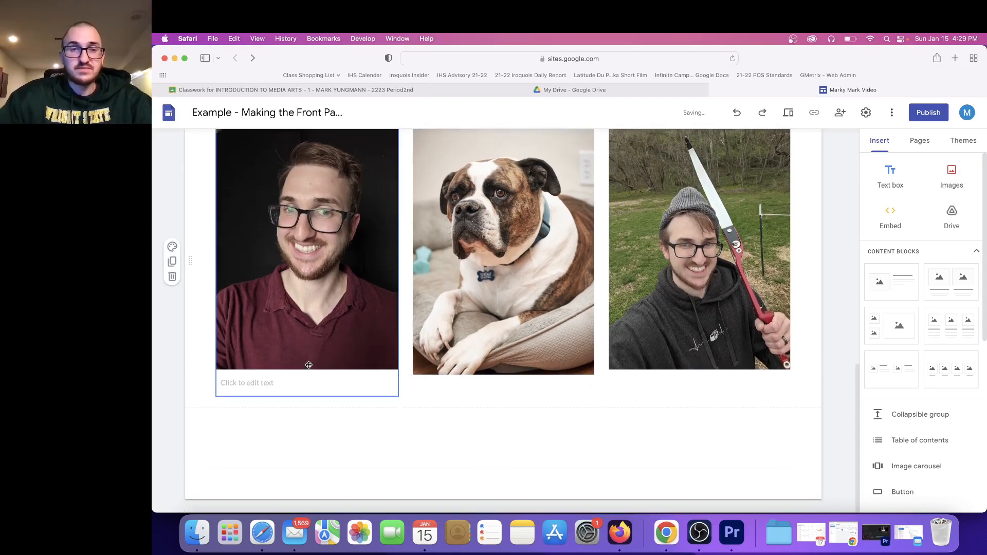
left_click(884, 173)
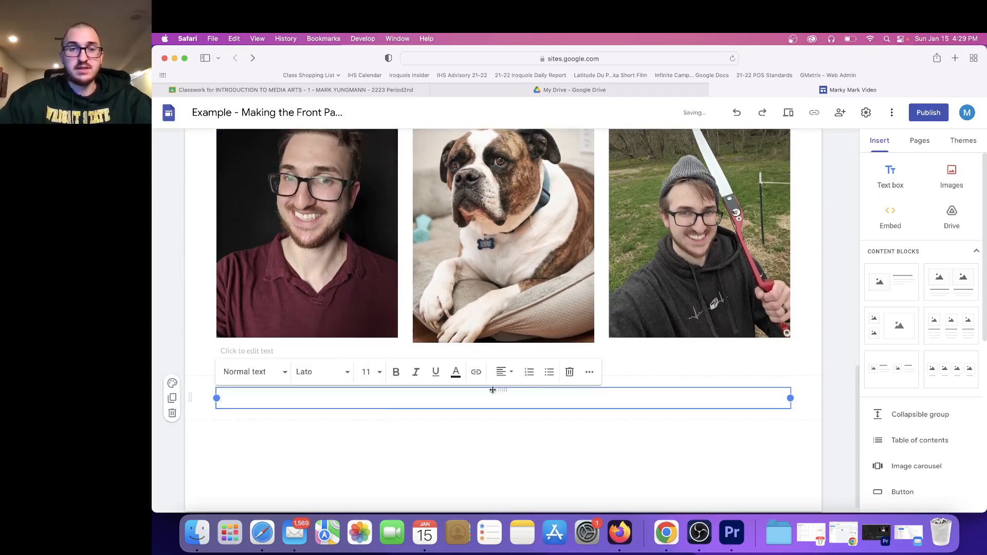
left_click_drag(503, 392, 497, 351)
scroll(669, 268, "down", 2)
left_click(882, 175)
left_click_drag(502, 391, 658, 350)
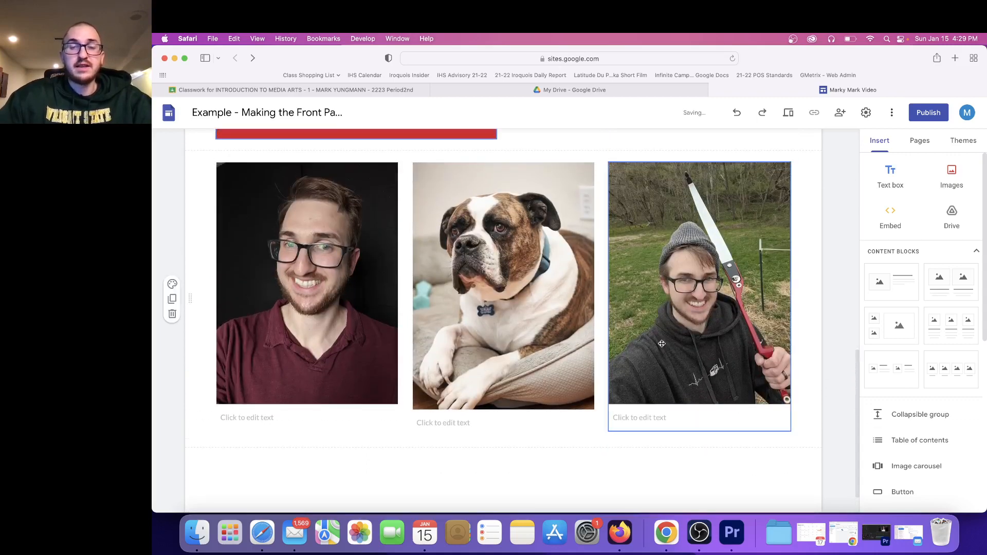
Enter the caption "Our Photos" beneath the portrait and set its font size to 24.
left_click(294, 418)
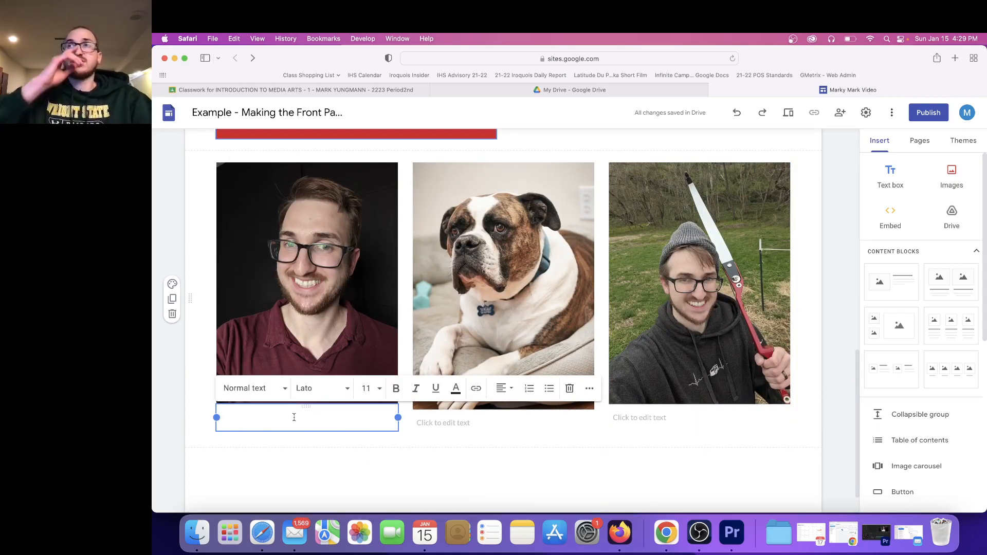
type("Our Photos")
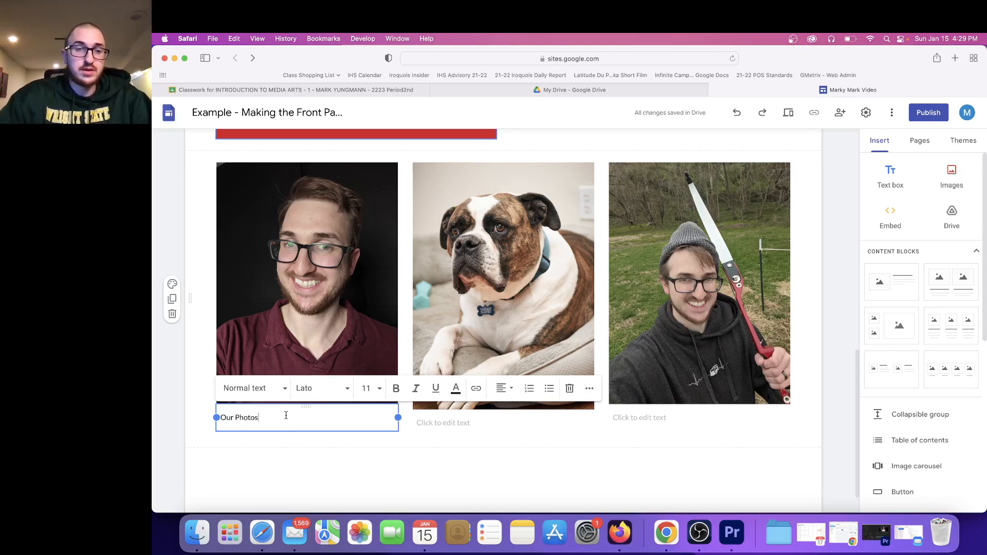
left_click_drag(267, 416, 211, 417)
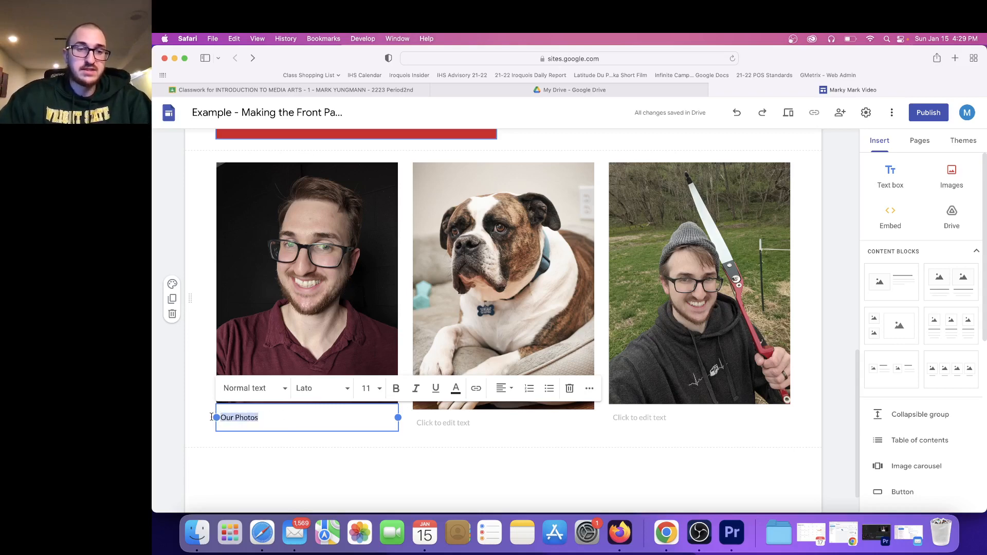
left_click(381, 391)
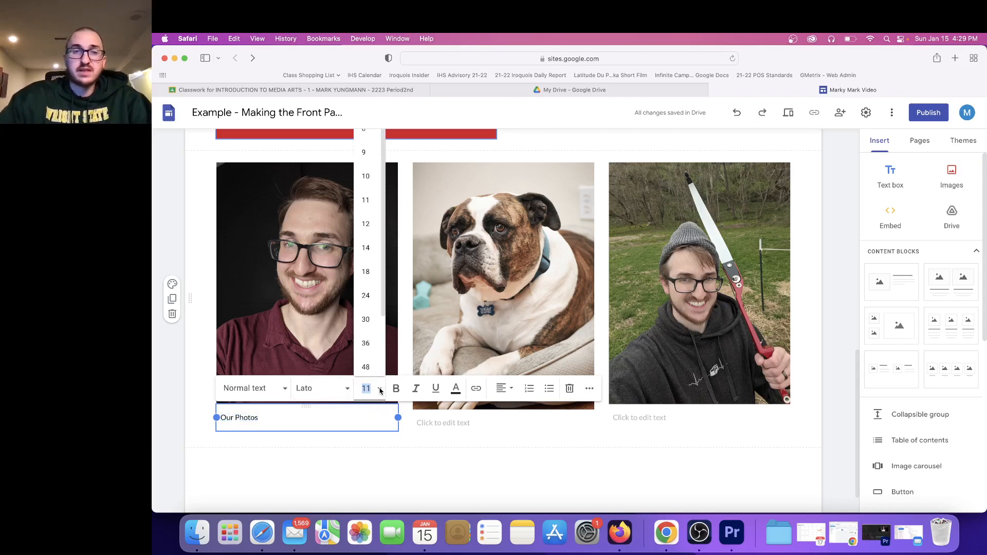
left_click(365, 296)
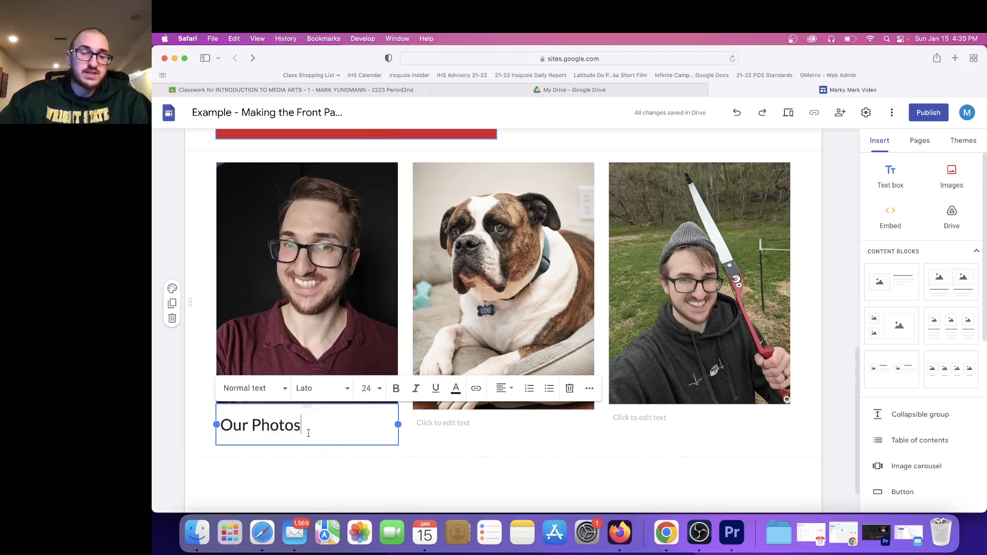
Centre the "Our Photos" caption beneath the portrait and make it italic.
left_click_drag(301, 428, 221, 425)
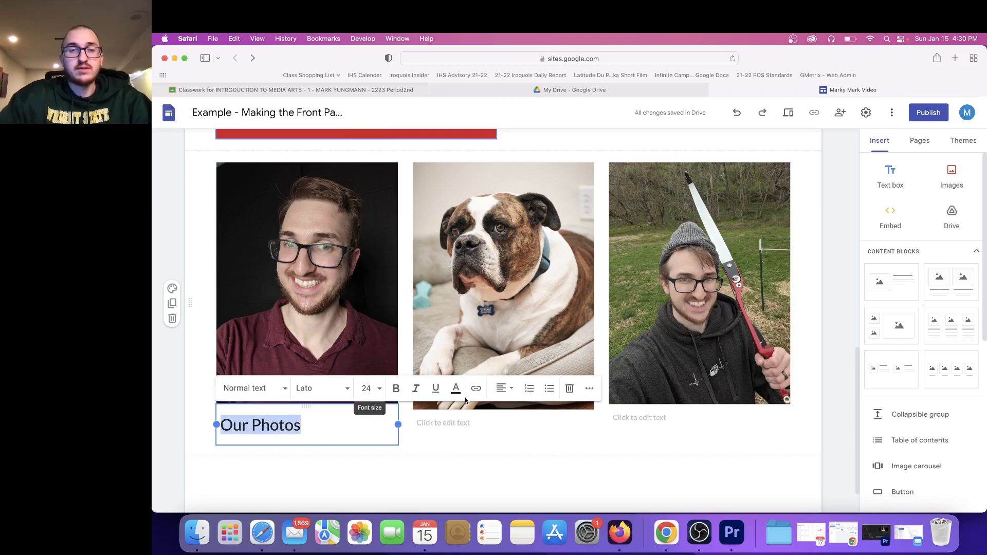
left_click(506, 392)
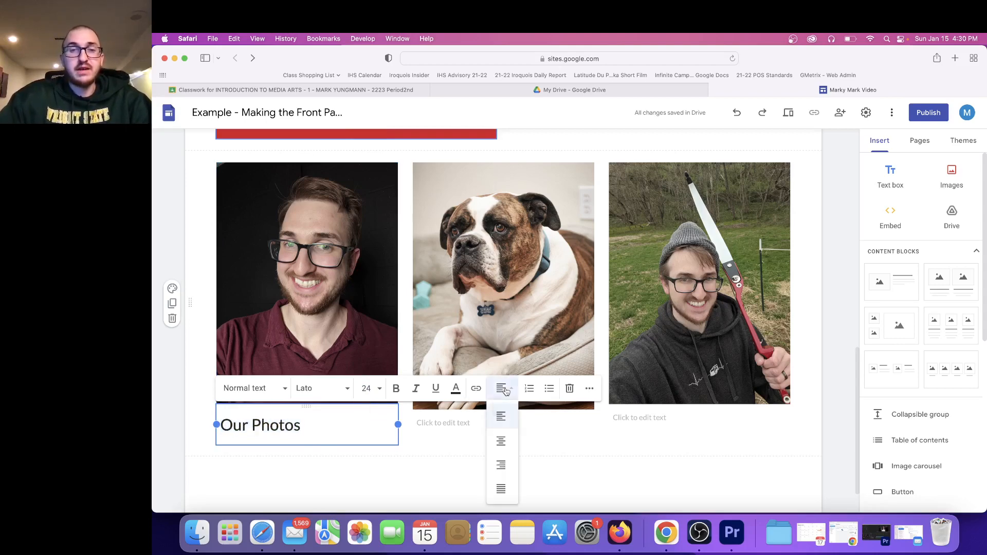
left_click(499, 443)
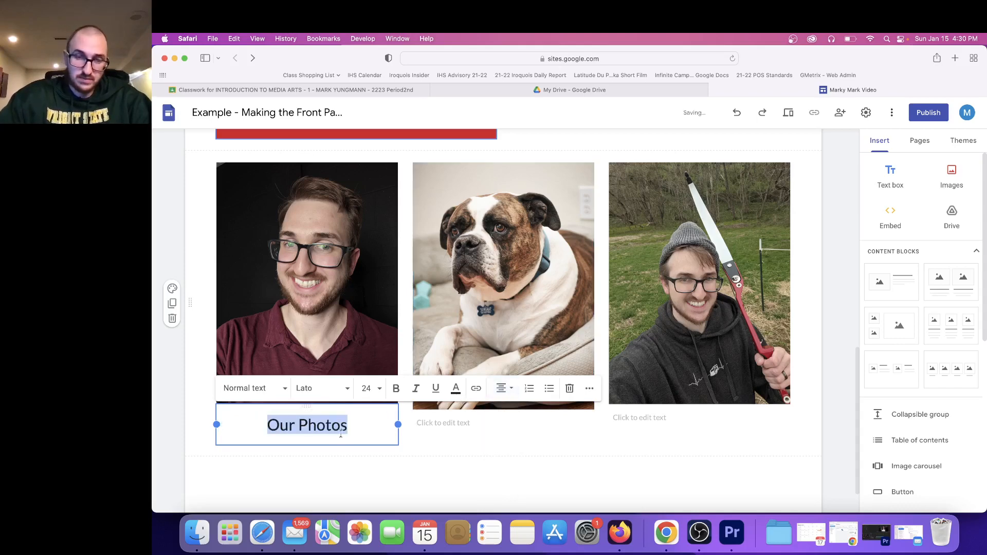
left_click(356, 428)
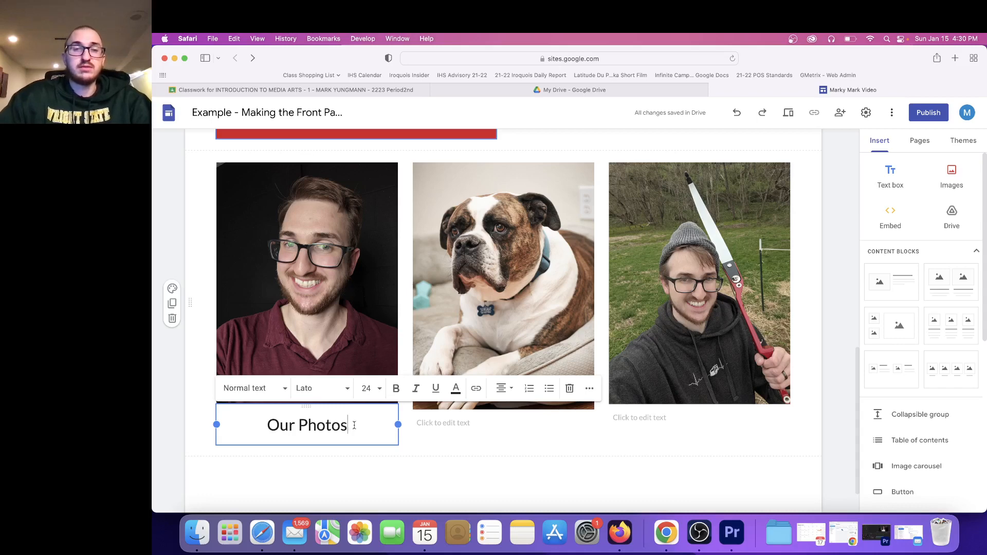
left_click_drag(344, 426, 257, 422)
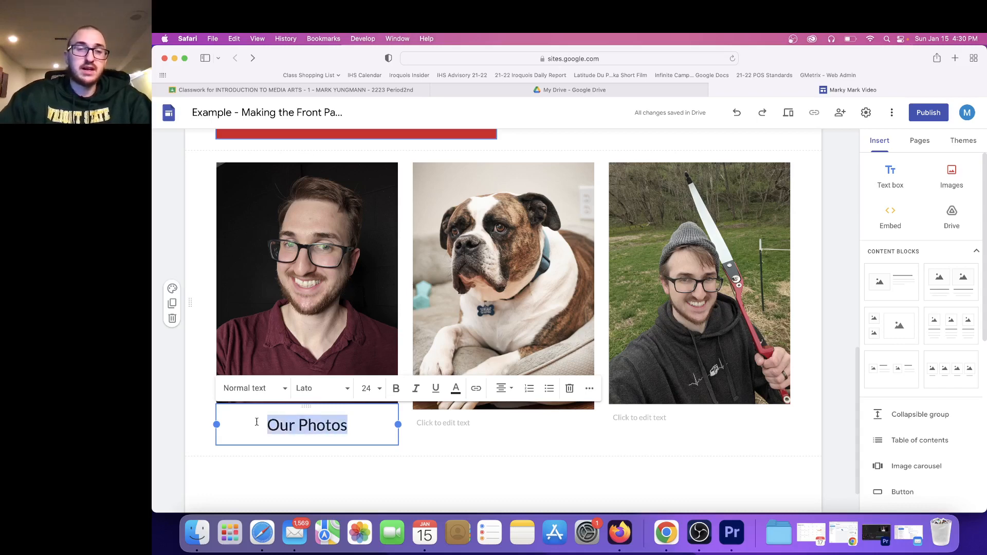
left_click(416, 390)
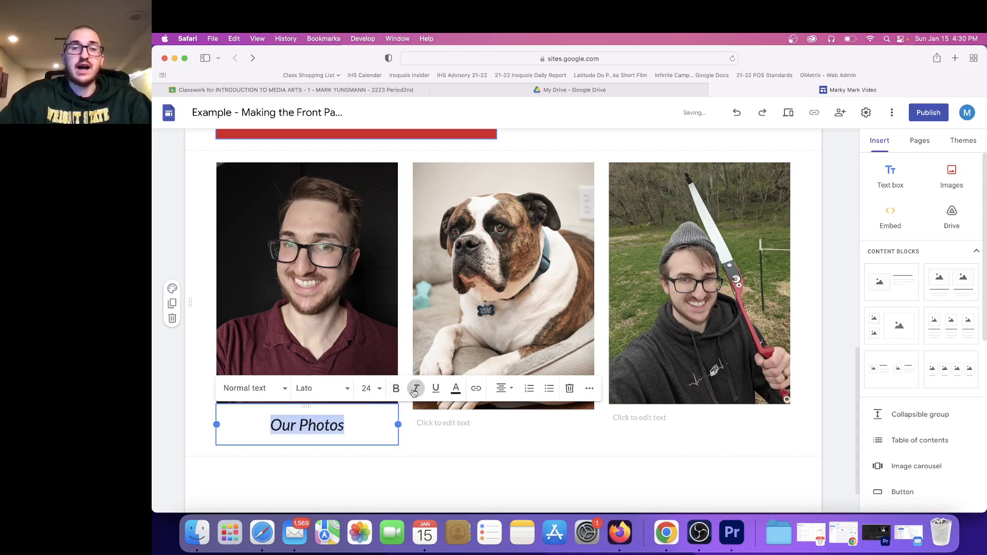
left_click(469, 463)
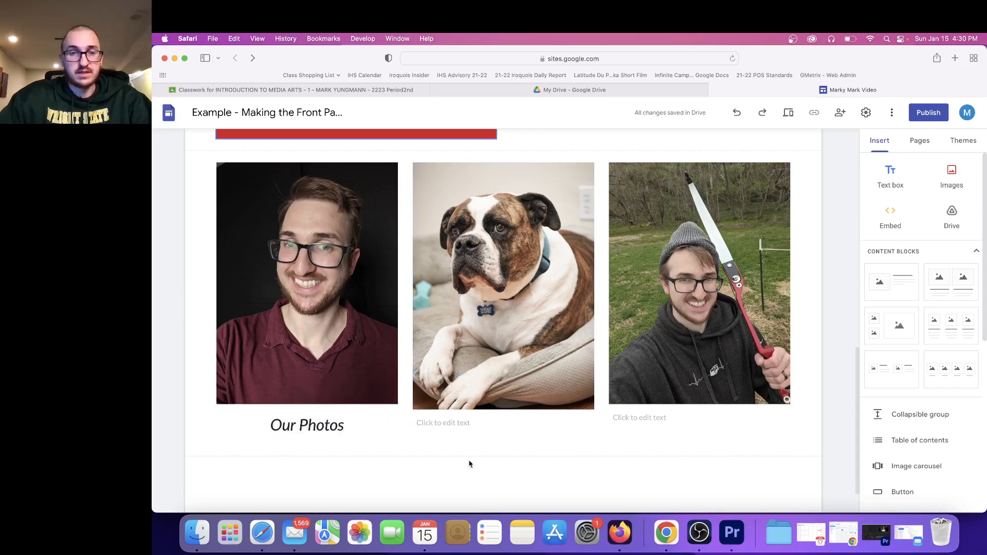
Enter the caption "Our Videos" beneath the dog photo and set its font size to 24.
left_click(458, 428)
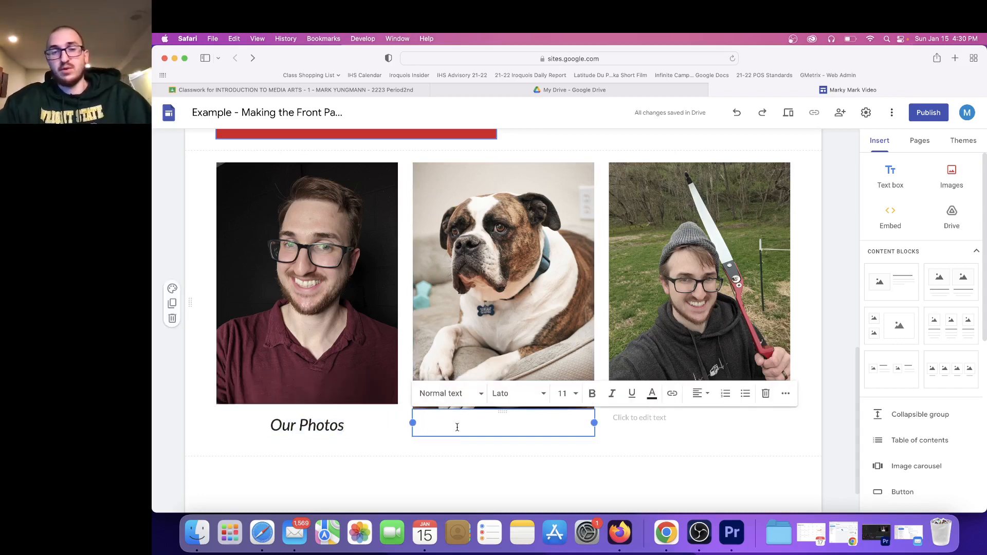
type("os")
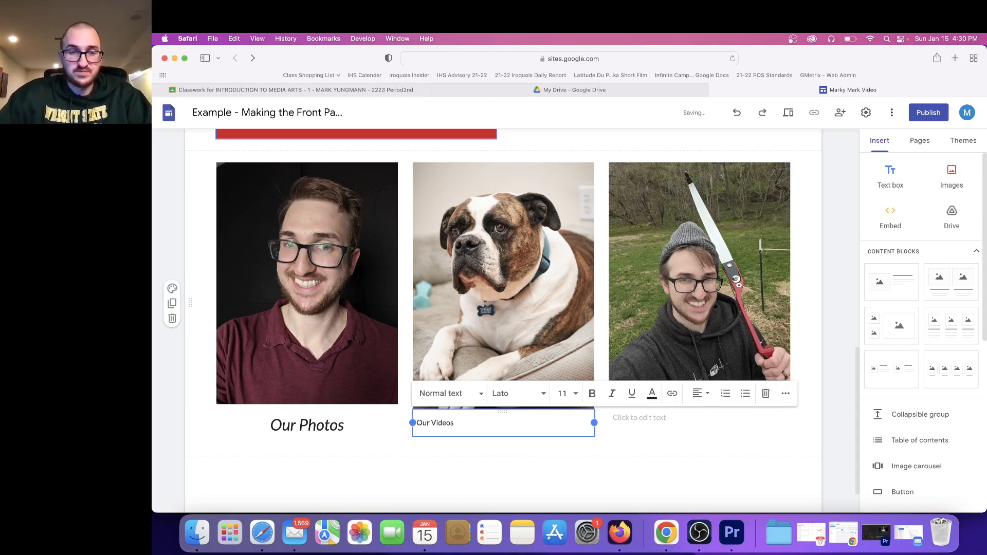
left_click_drag(475, 428, 415, 424)
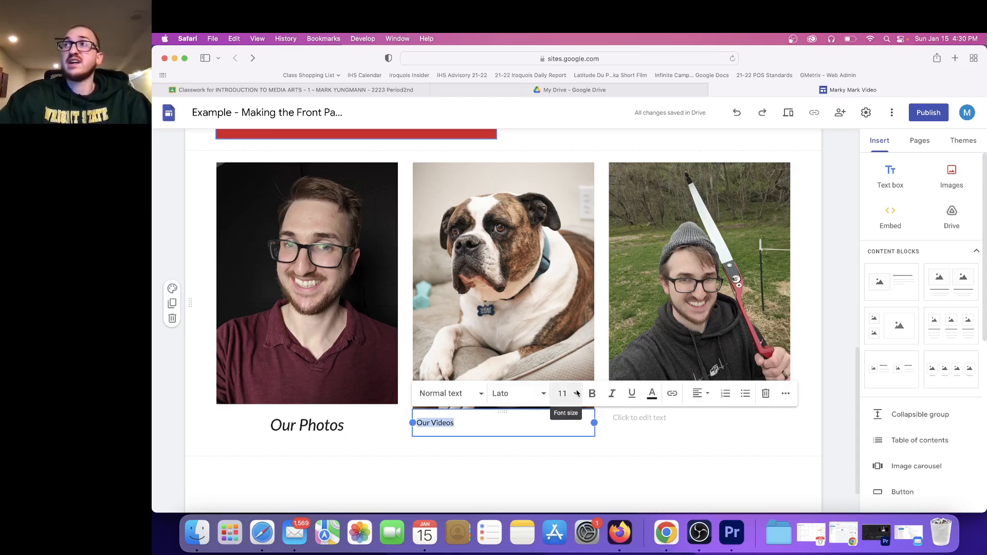
left_click(561, 394)
left_click(562, 296)
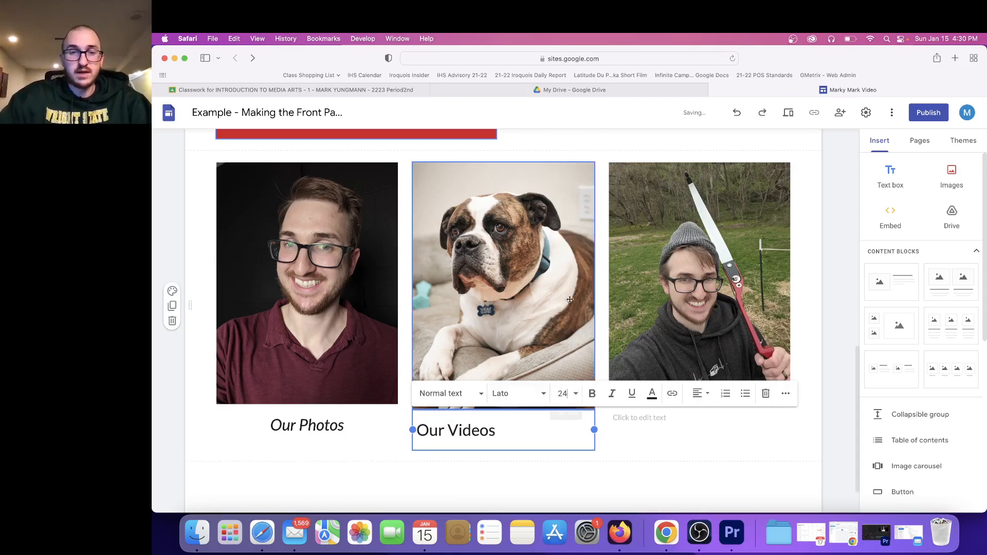
Centre the "Our Videos" caption beneath the dog photo.
left_click_drag(512, 431, 416, 431)
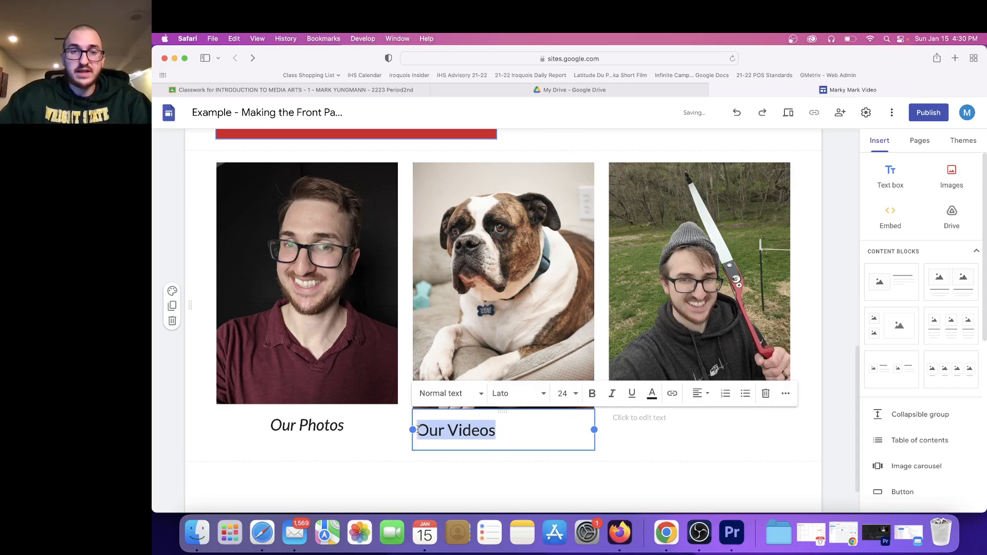
left_click(701, 395)
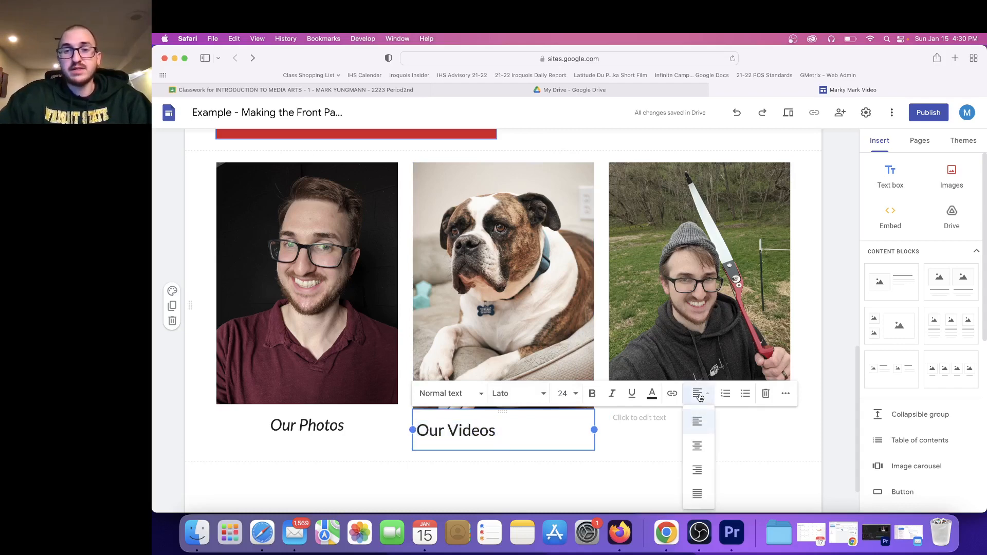
left_click(698, 445)
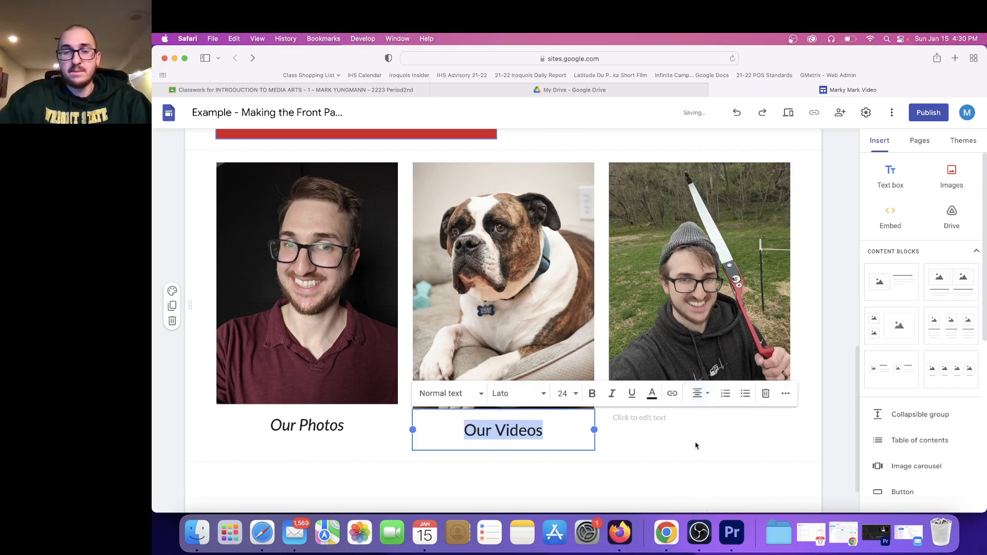
left_click(668, 442)
Enter the caption "About Us" beneath the photo of the man holding the saw and set its font size to 24.
left_click(649, 419)
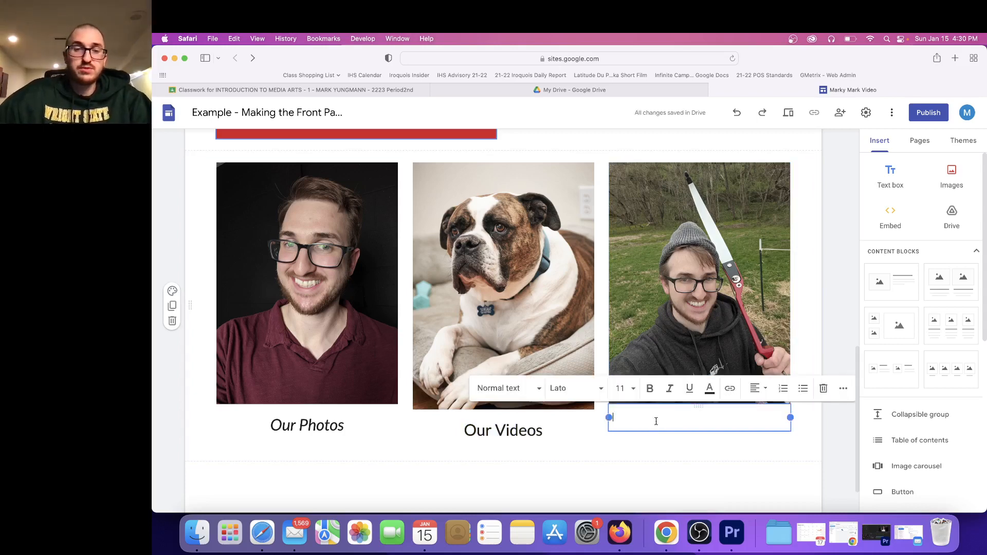
type("About Us")
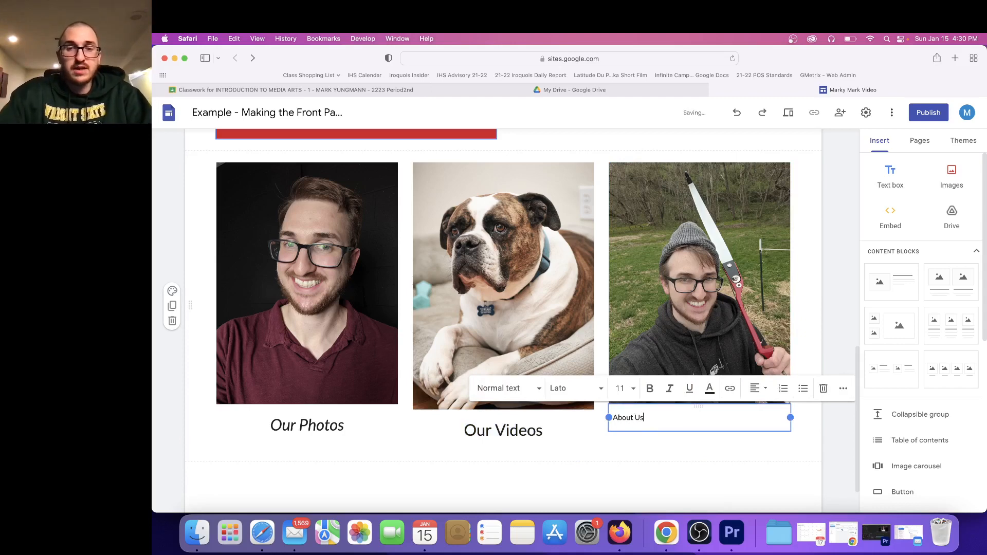
left_click_drag(659, 419, 606, 420)
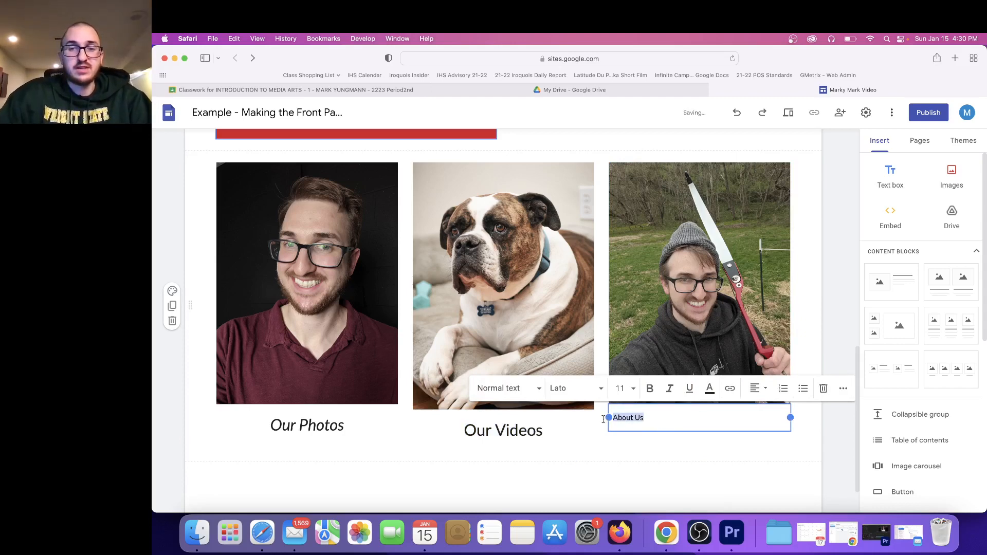
left_click(633, 390)
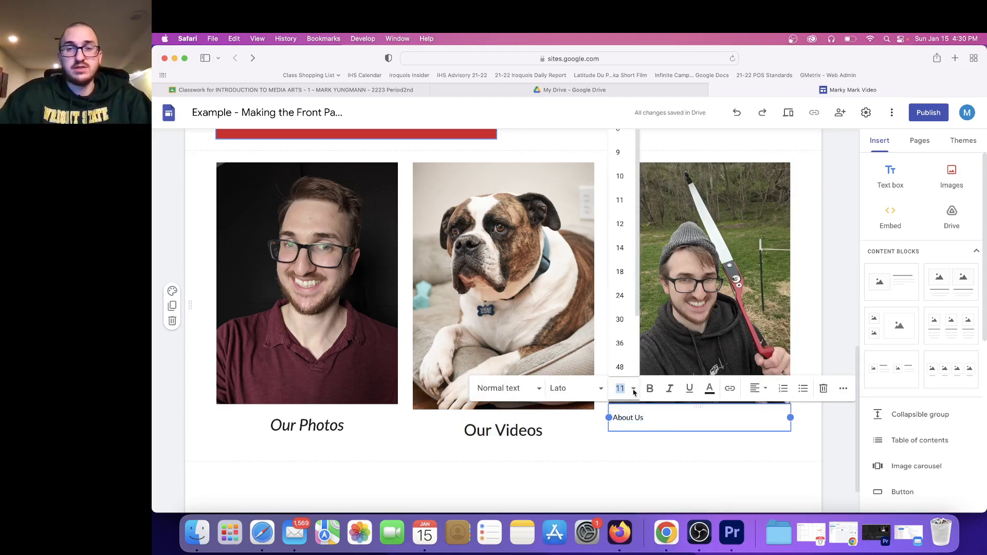
left_click(620, 296)
Centre the "About Us" caption beneath its photo.
left_click(758, 388)
left_click(755, 447)
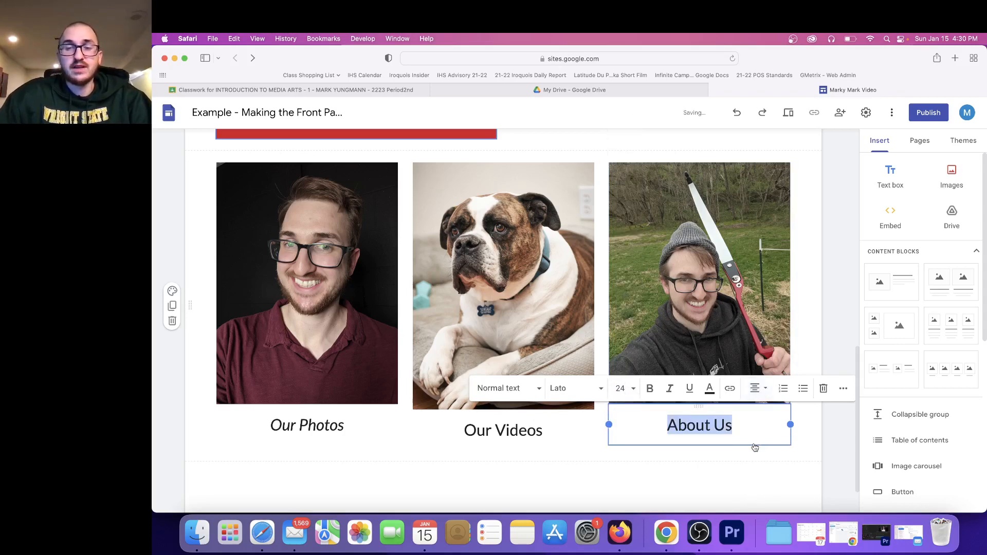
left_click(750, 486)
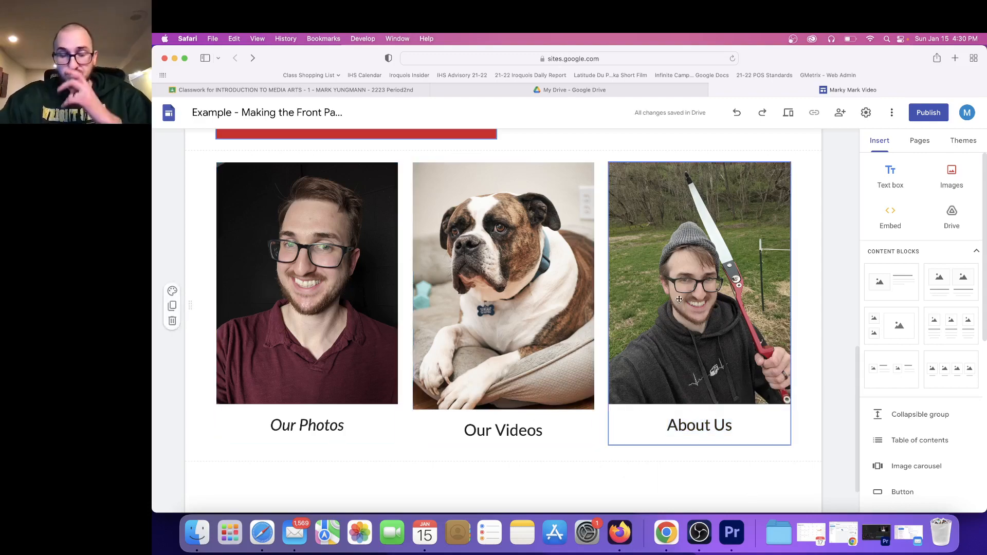
Add a centre-aligned text box below the three captioned photos and enter "We Are Marky Mark Video" in it.
scroll(679, 299, "down", 1)
scroll(676, 308, "up", 5)
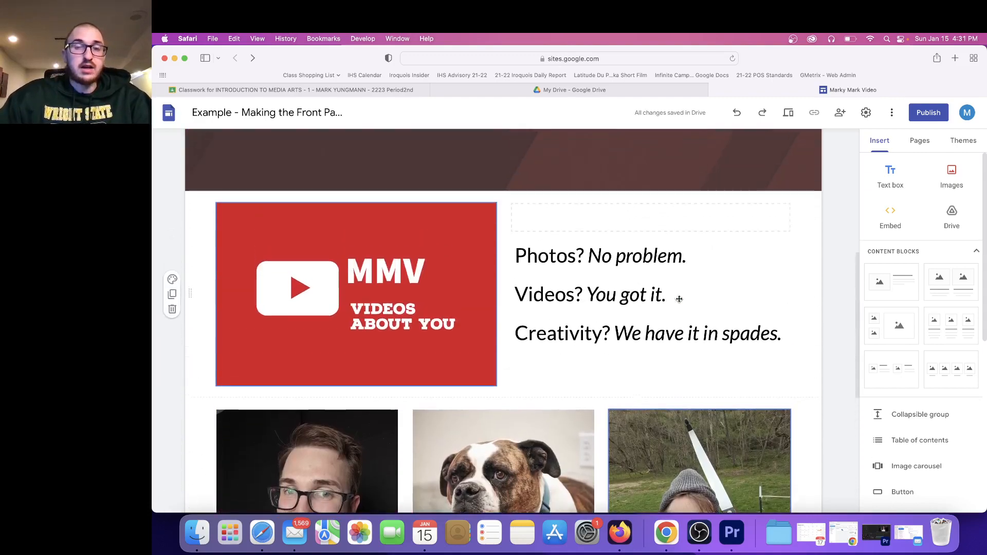
scroll(671, 320, "down", 1)
scroll(672, 320, "up", 3)
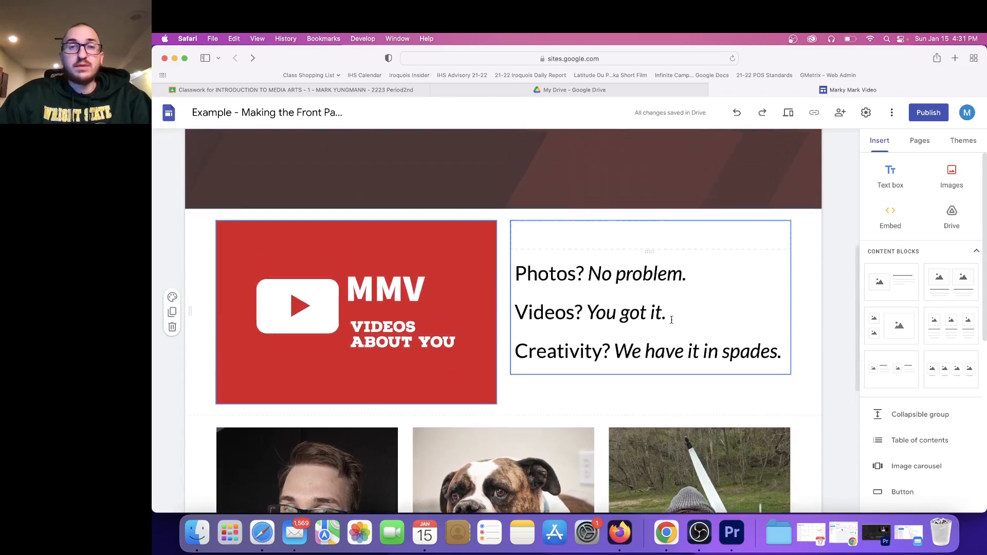
scroll(672, 320, "down", 7)
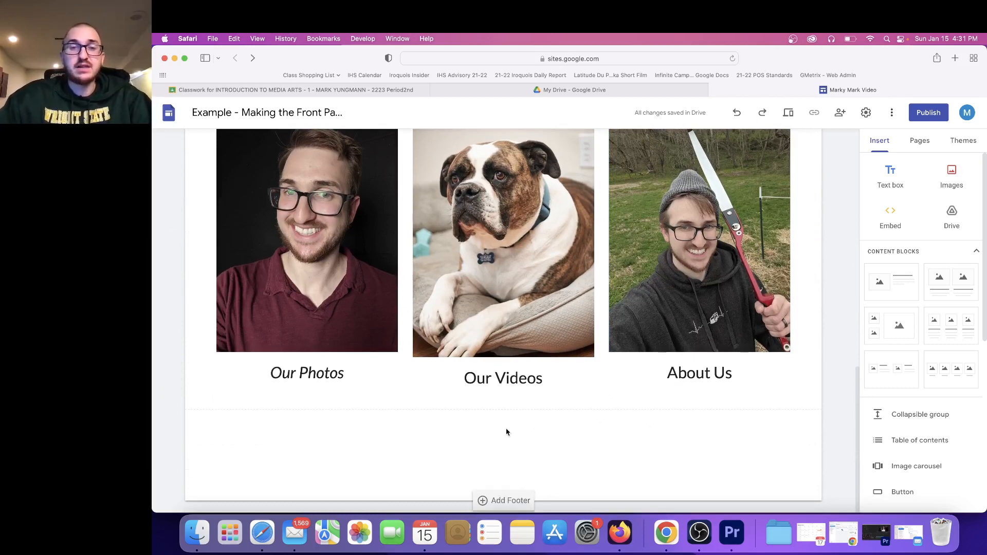
left_click(883, 181)
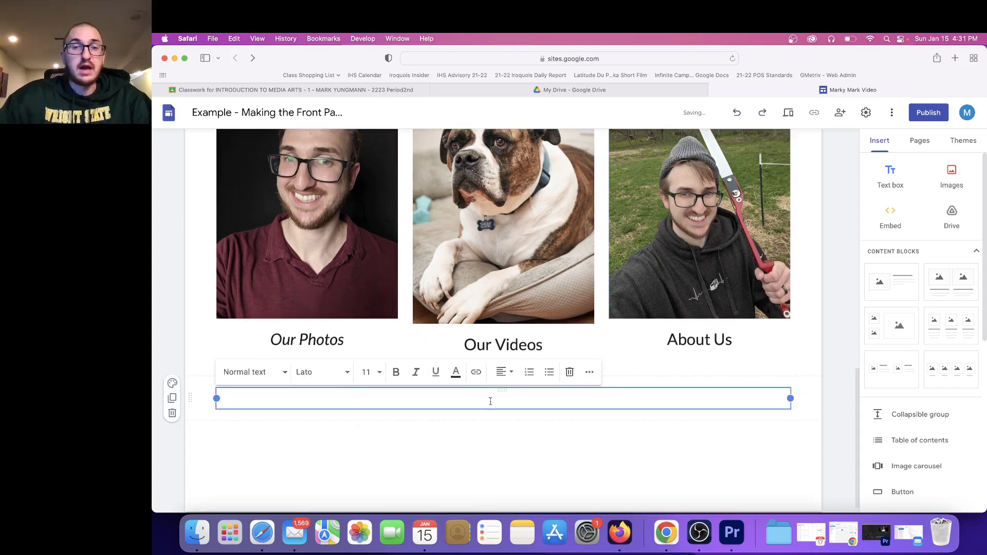
left_click(503, 371)
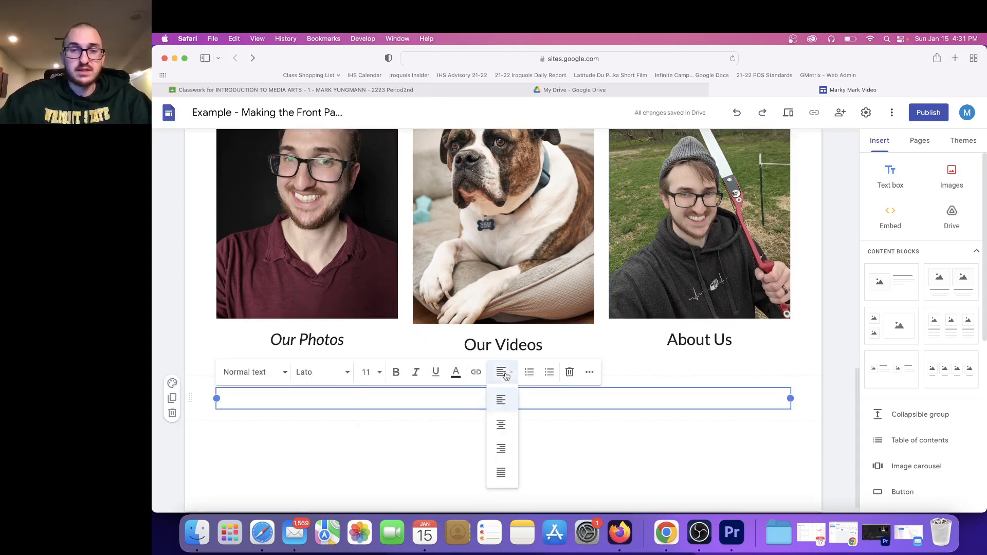
left_click(507, 421)
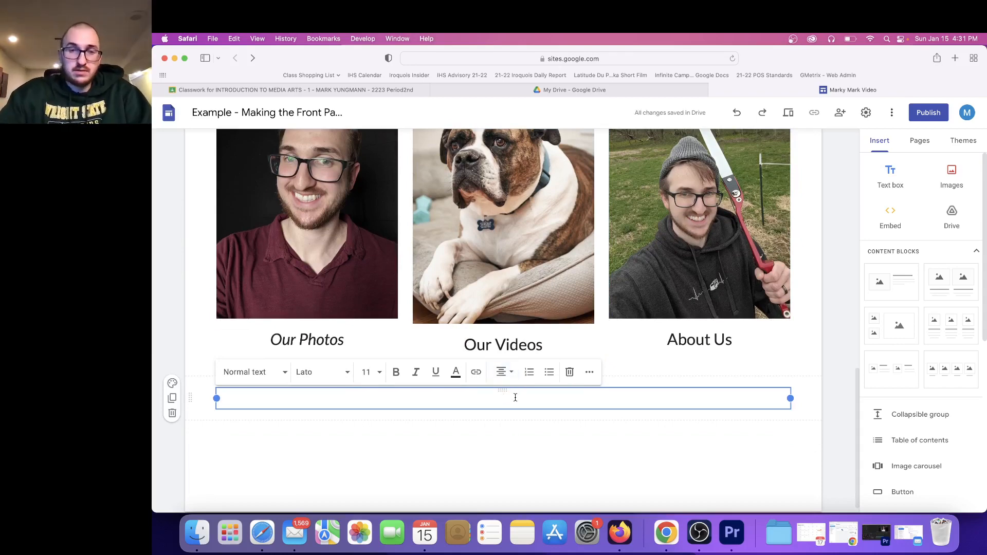
type("We Are M")
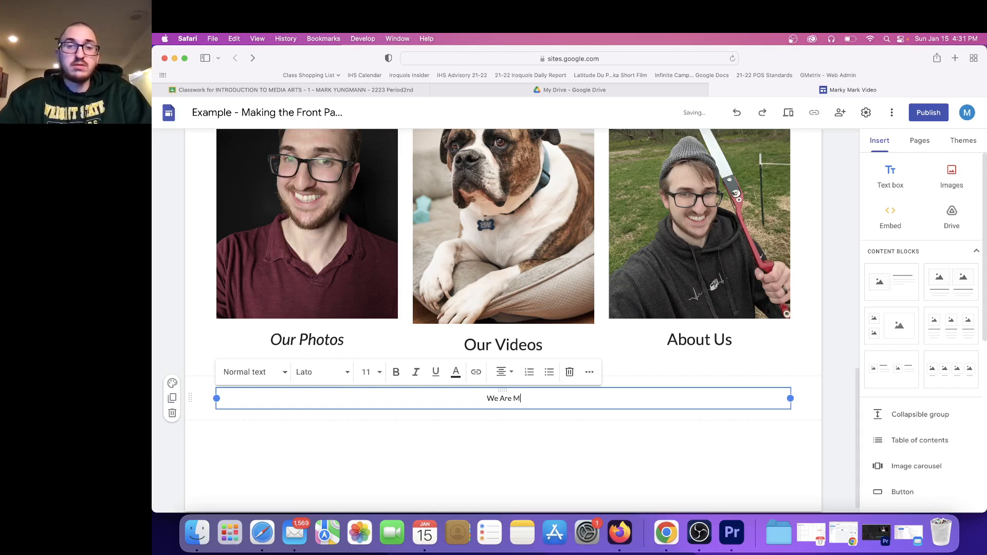
type("arky Mark Video")
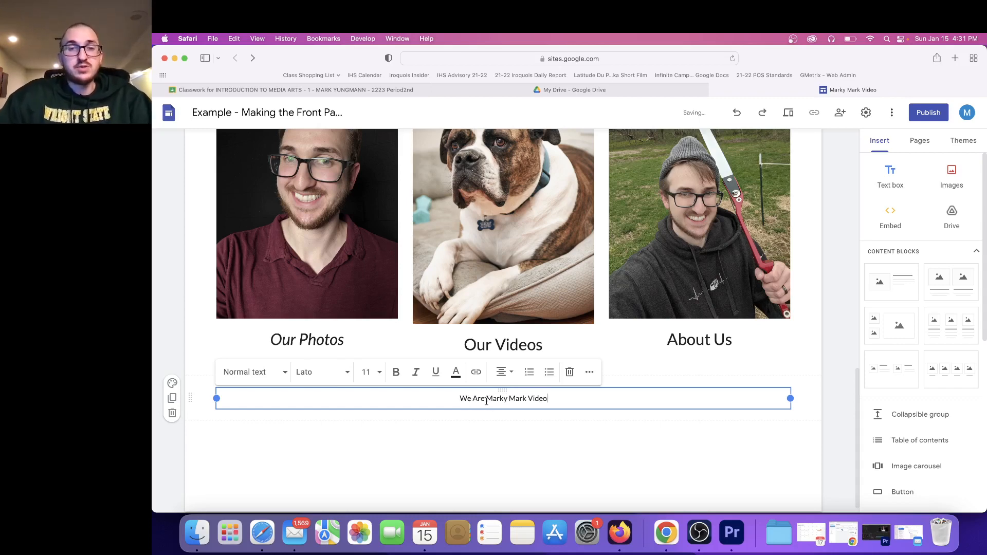
Select the whole "We Are Marky Mark Video" line in the text box below the photos.
left_click_drag(487, 401, 557, 392)
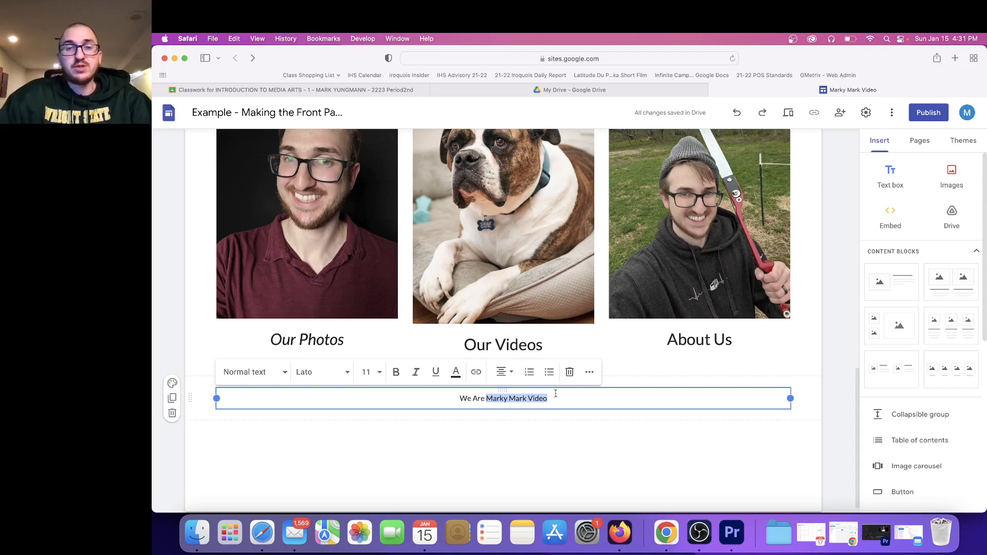
left_click(556, 394)
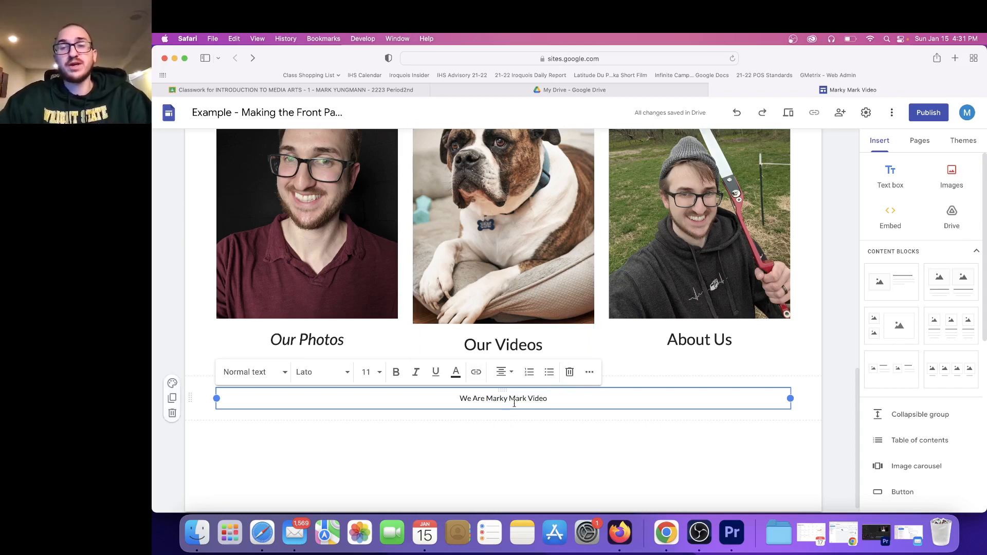
left_click_drag(487, 399, 553, 399)
left_click(553, 399)
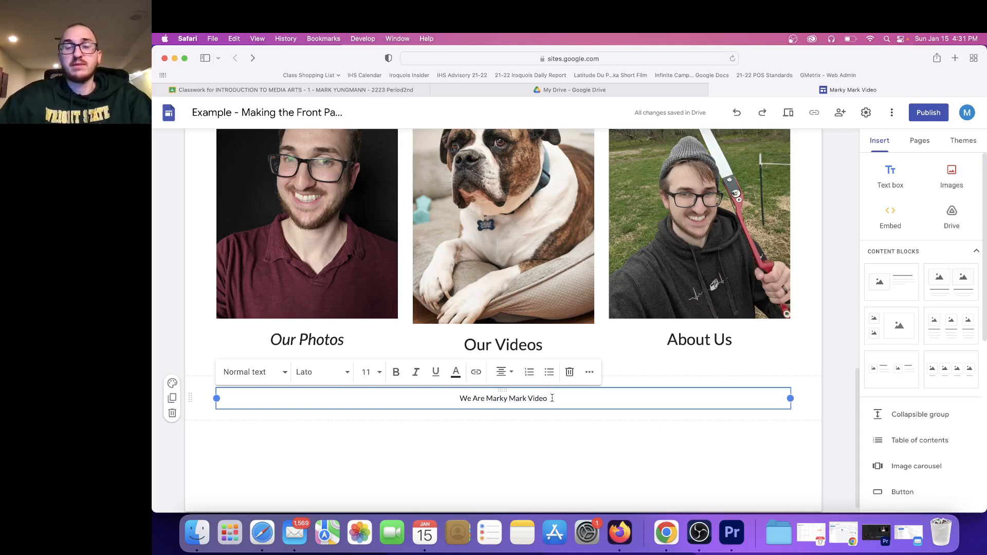
left_click_drag(550, 400, 451, 398)
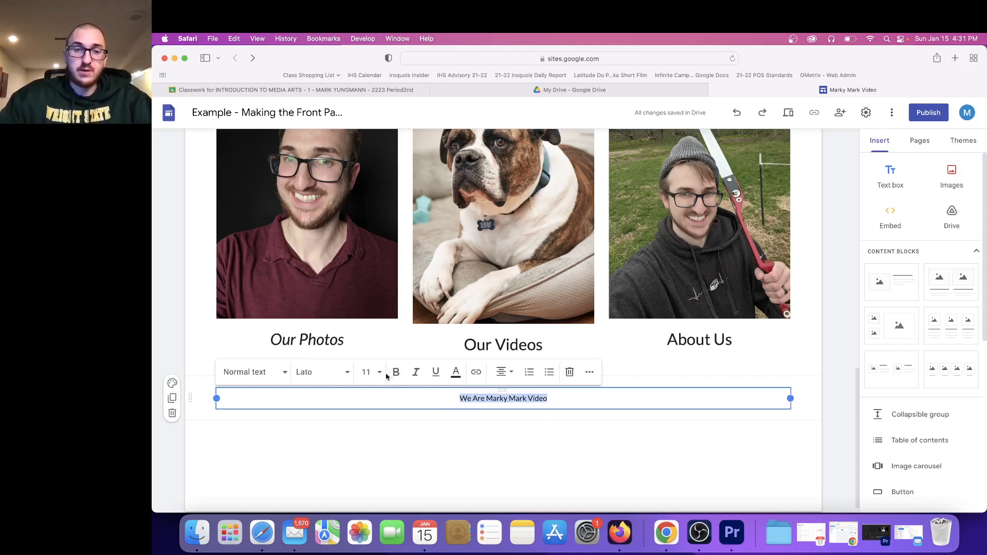
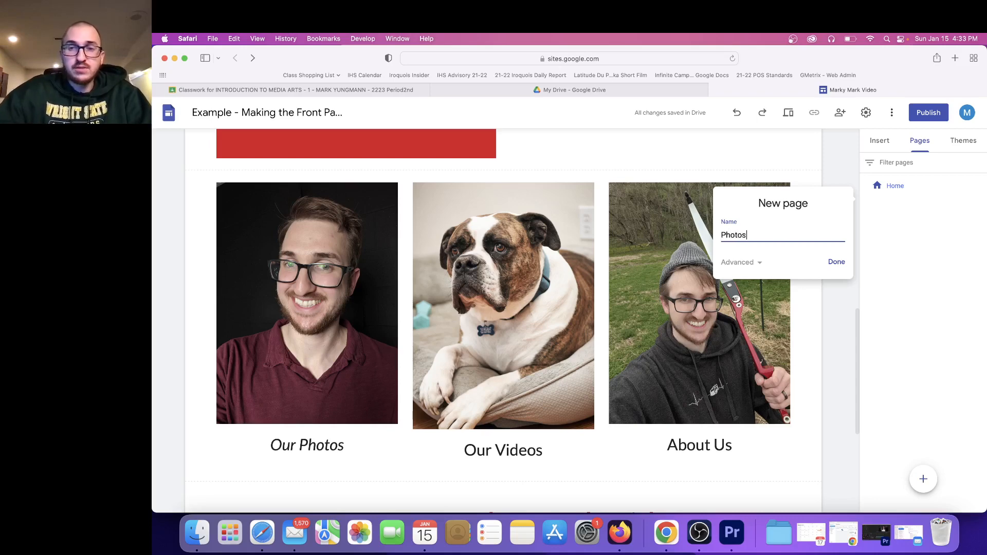
Create three new site pages named Photos, Videos and About Us.
left_click(835, 262)
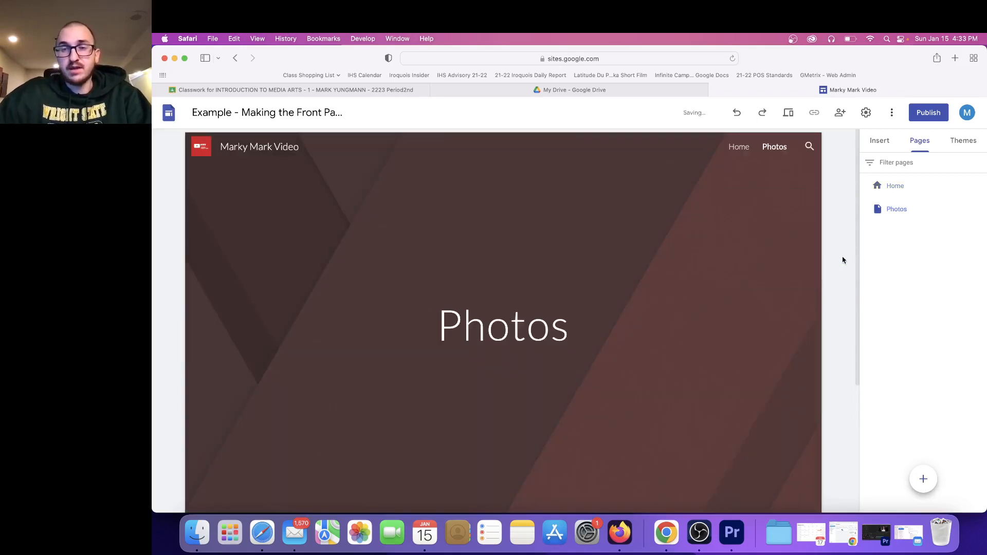
mouse_move(935, 485)
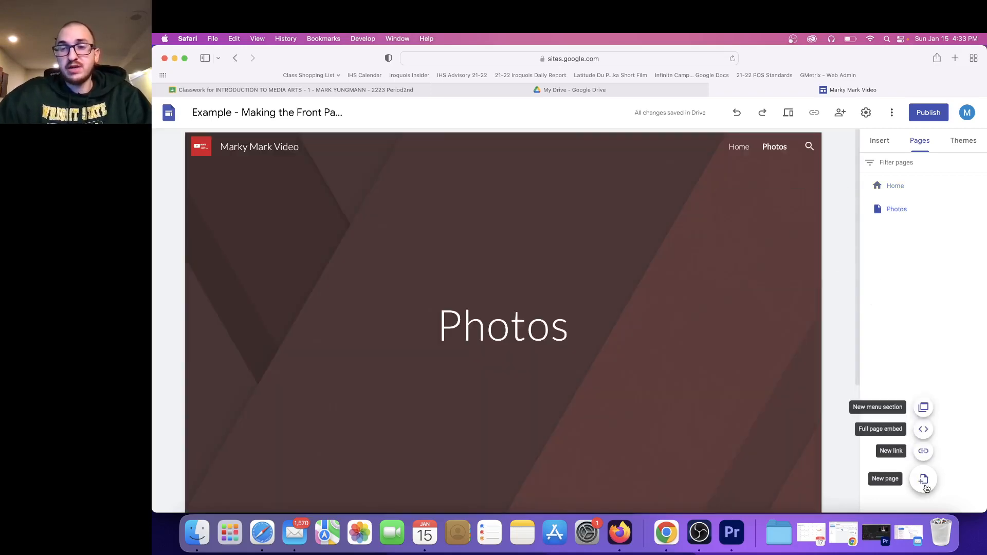
left_click(924, 480)
type("Videos")
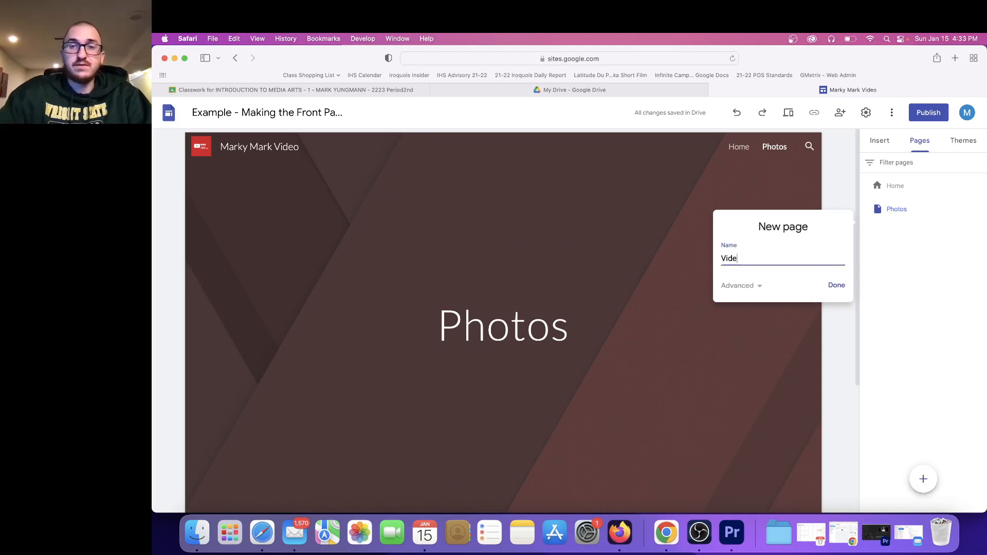
left_click(837, 286)
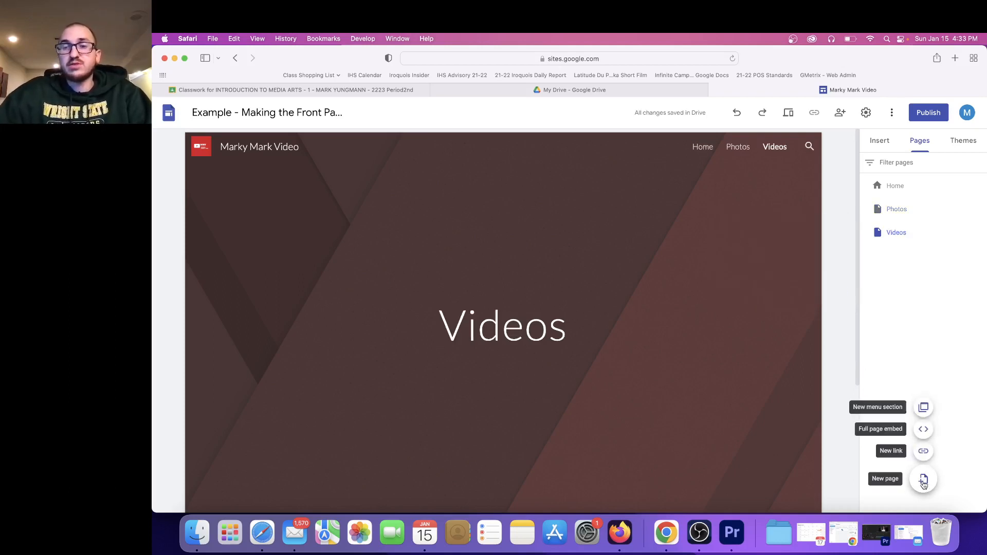
left_click(924, 480)
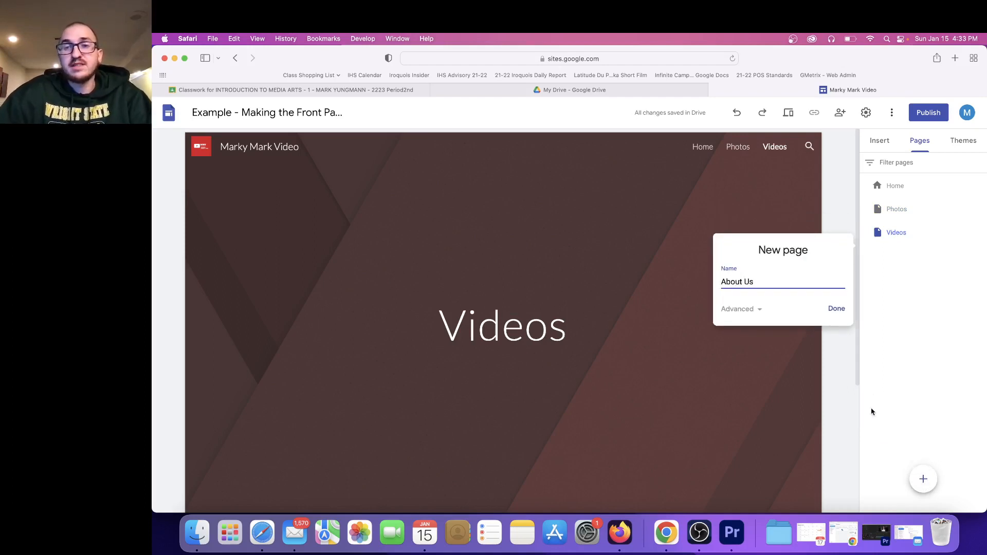
left_click(838, 309)
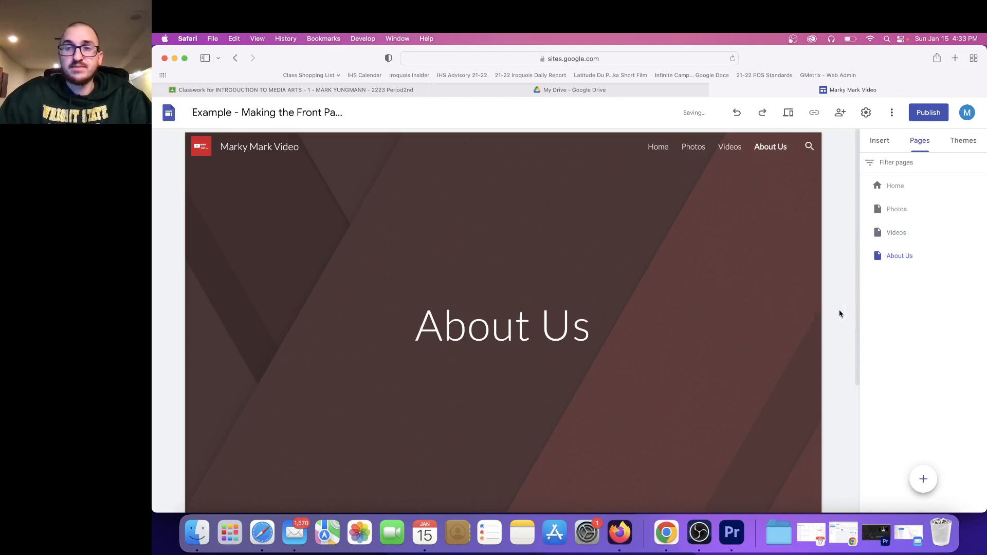
Return to the Home page and link the portrait above "Our Photos" to the site's Photos page.
left_click(878, 189)
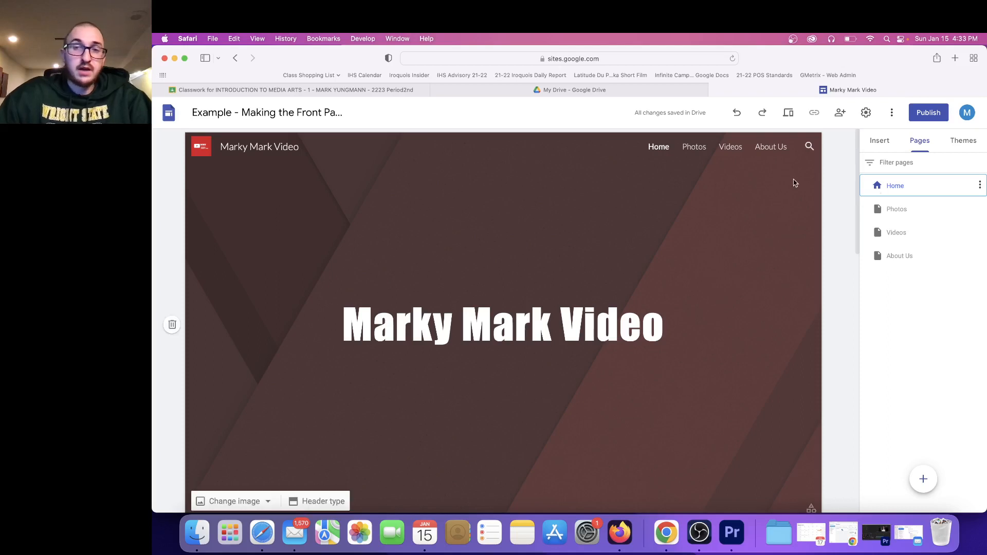
scroll(736, 235, "down", 5)
scroll(736, 234, "down", 5)
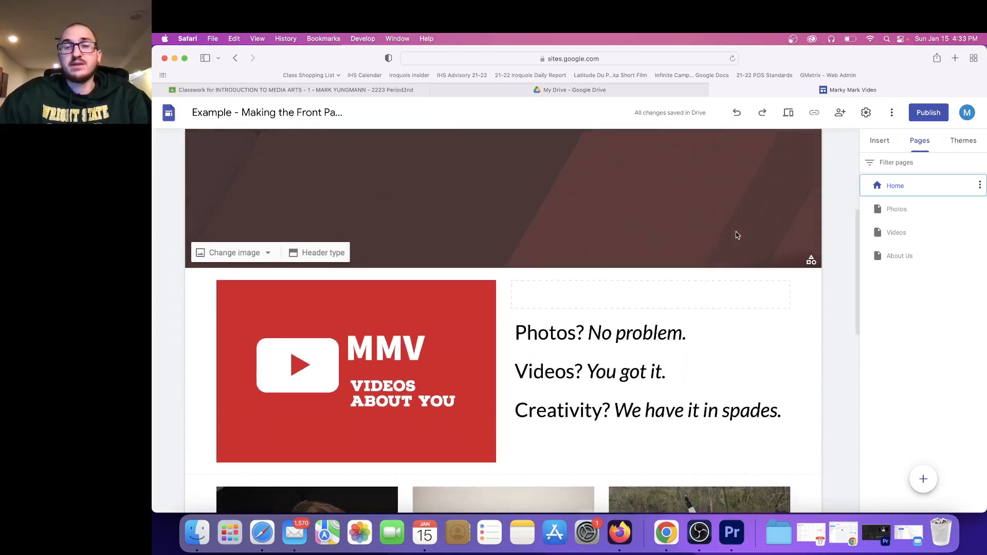
scroll(737, 234, "down", 1)
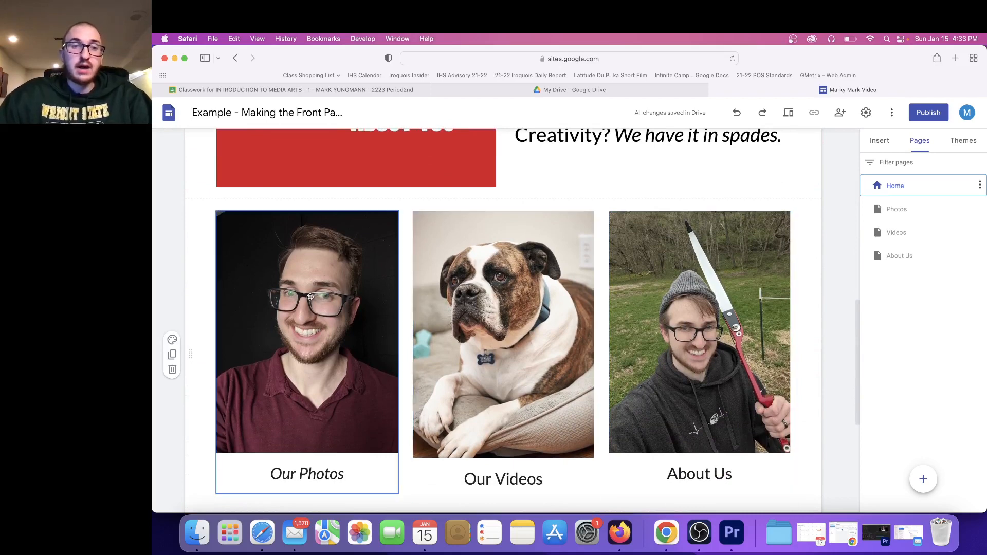
left_click(328, 319)
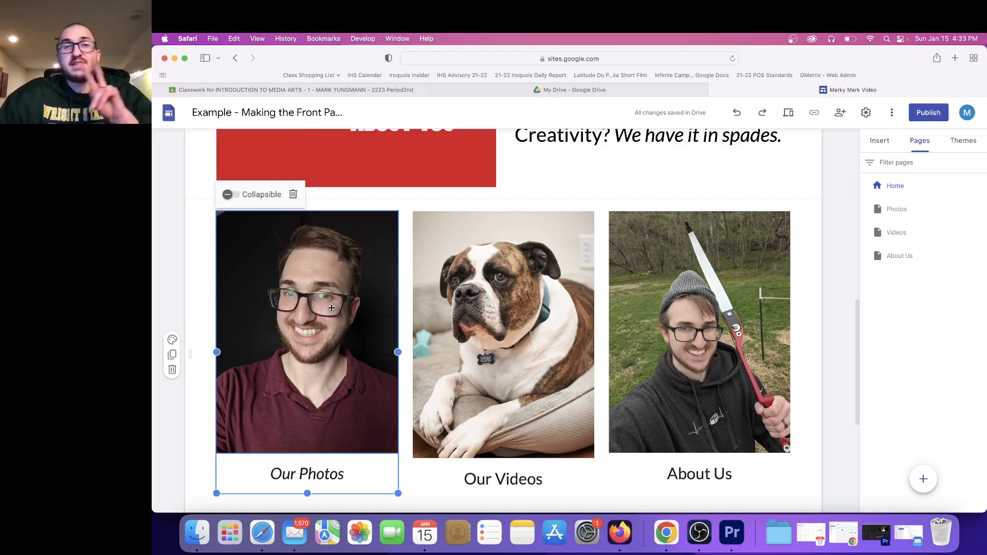
left_click(332, 308)
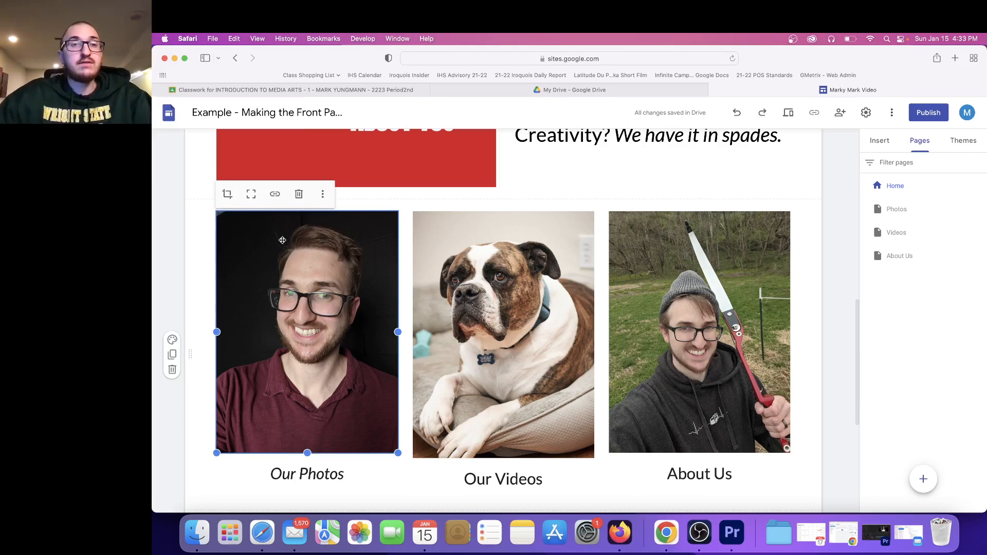
left_click(275, 194)
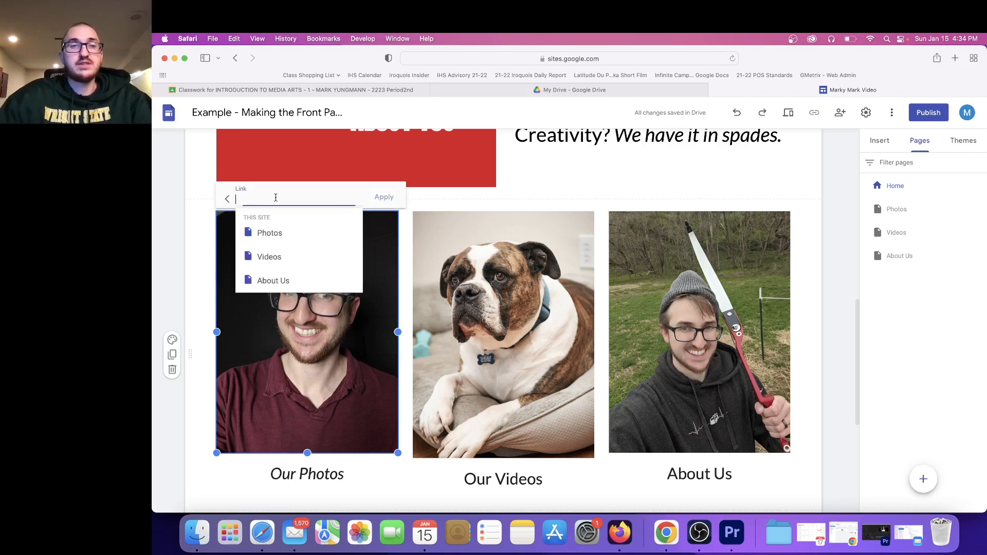
left_click(274, 230)
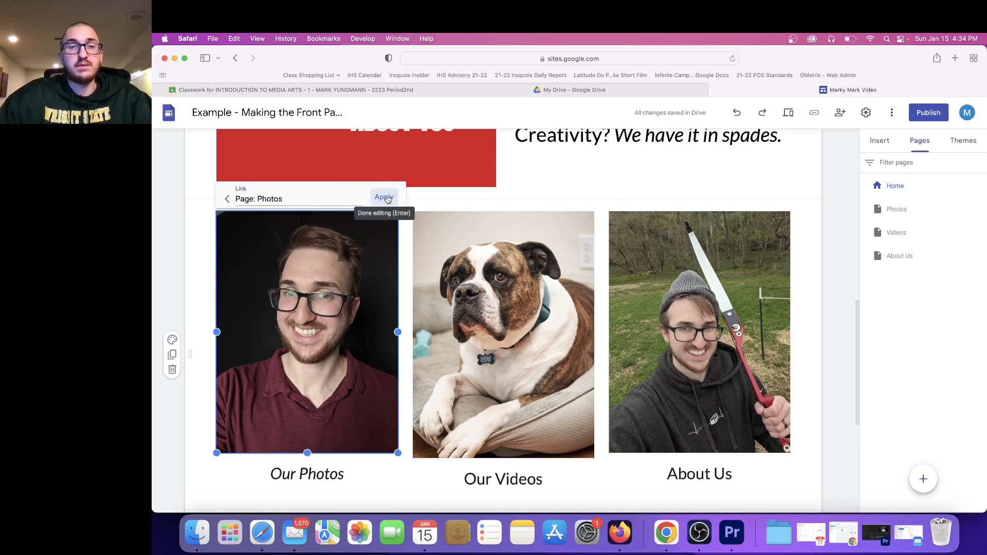
left_click(384, 198)
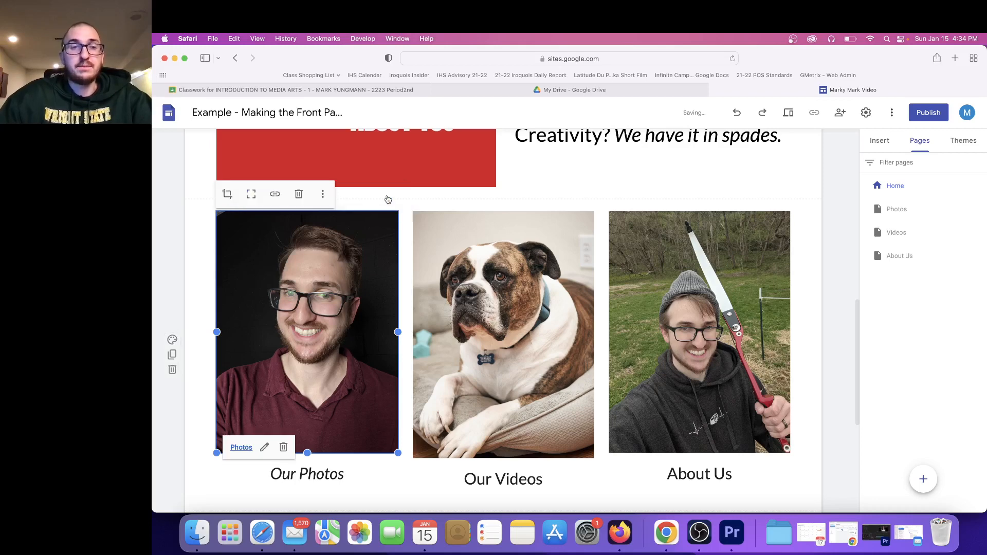
Link the dog photo above "Our Videos" to the site's Videos page.
left_click(499, 267)
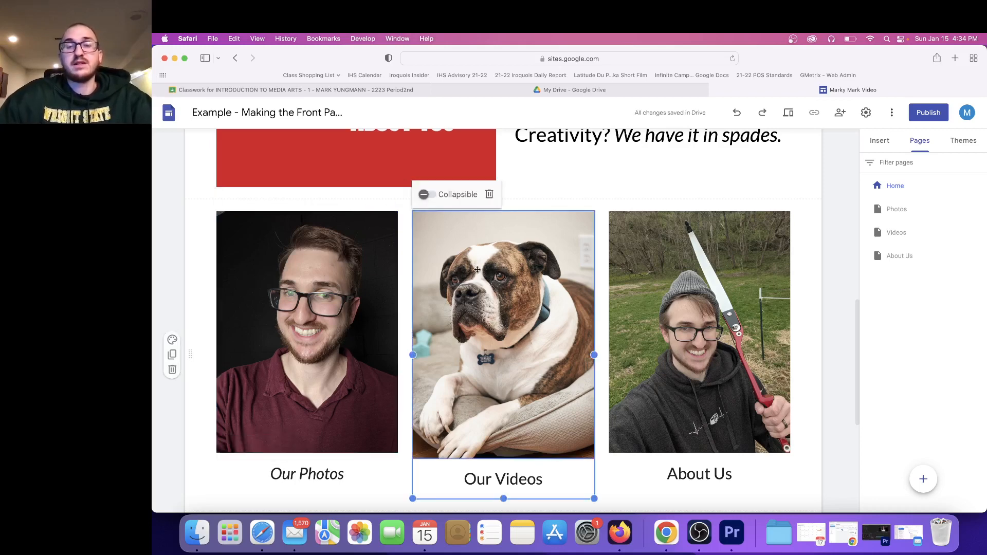
left_click(477, 269)
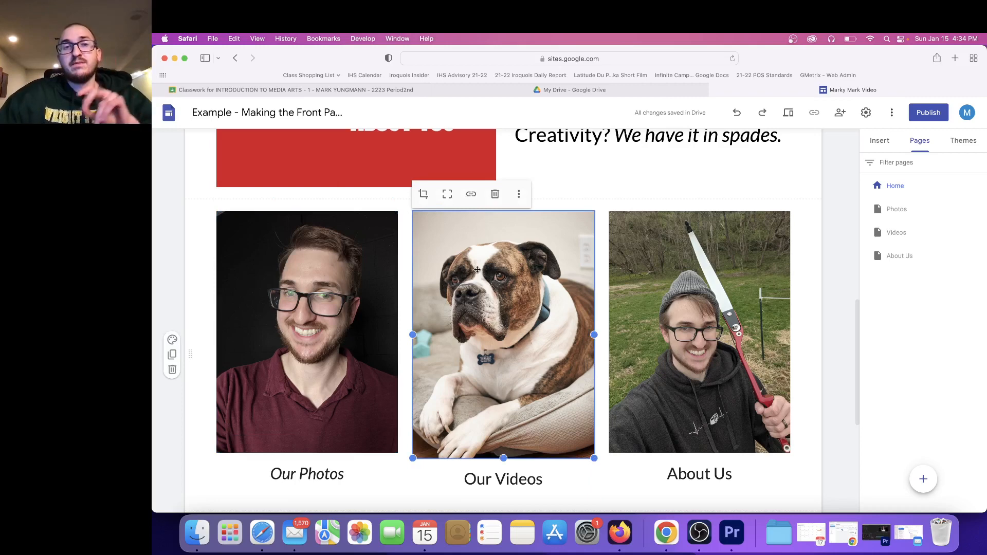
left_click(471, 196)
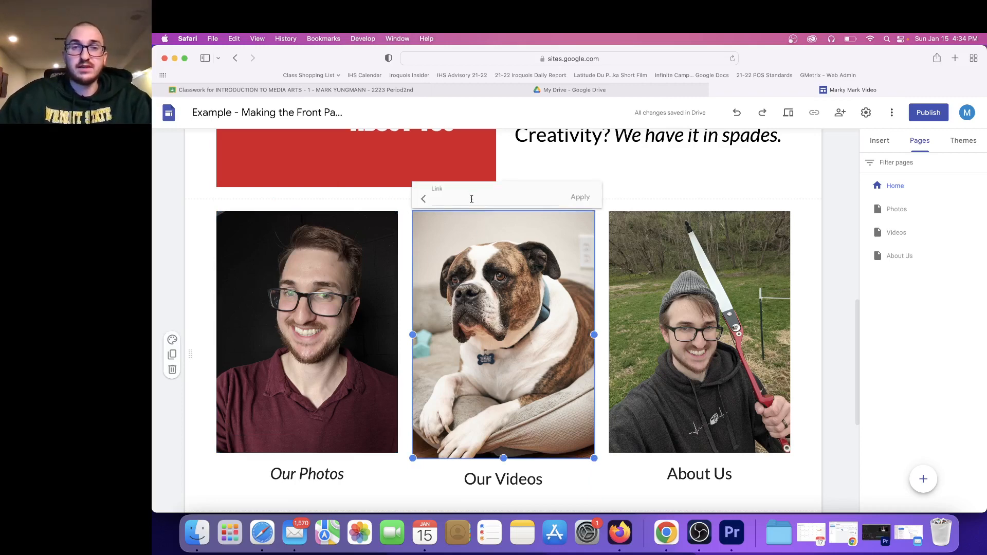
left_click(472, 199)
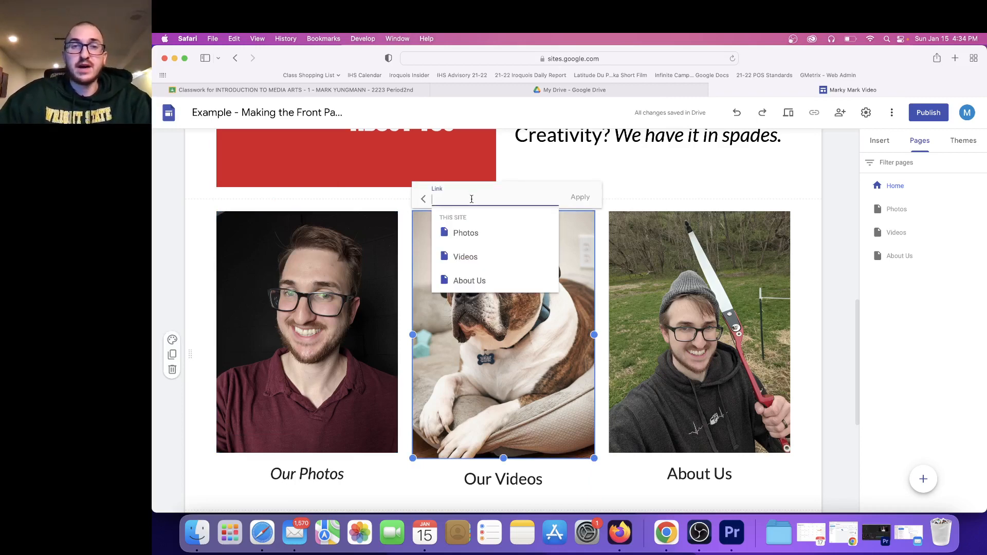
left_click(471, 260)
left_click(579, 199)
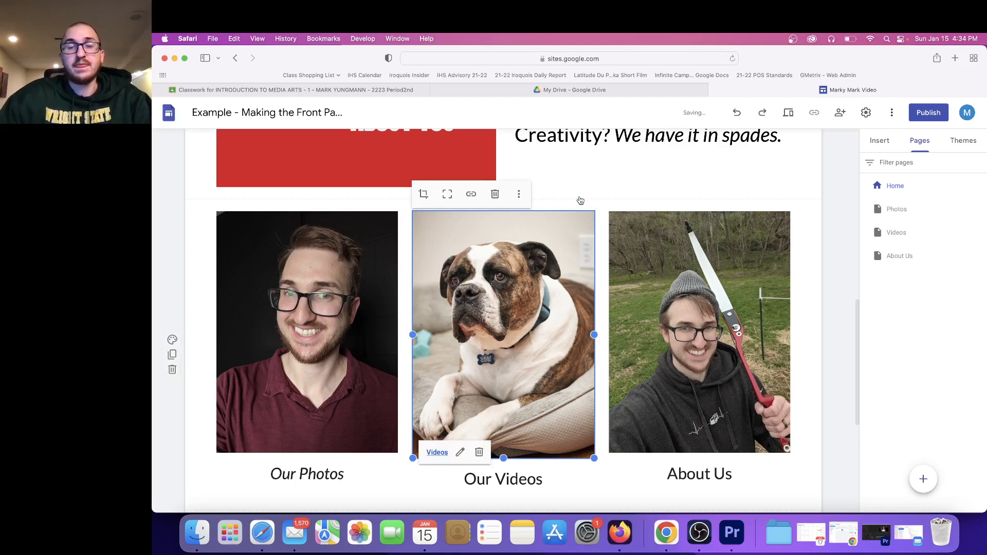
Link the outdoor photo above "About Us" to the site's About Us page.
left_click(682, 273)
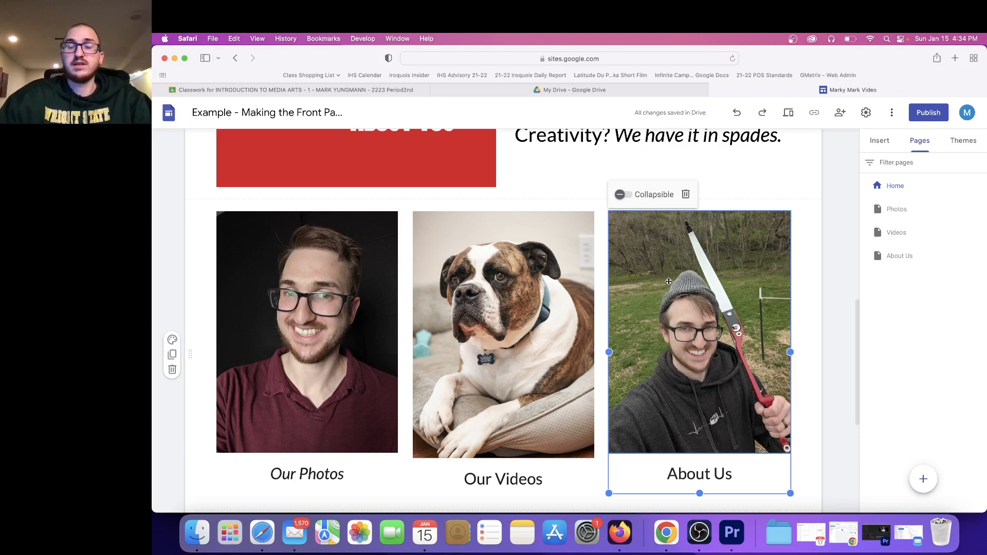
left_click(670, 281)
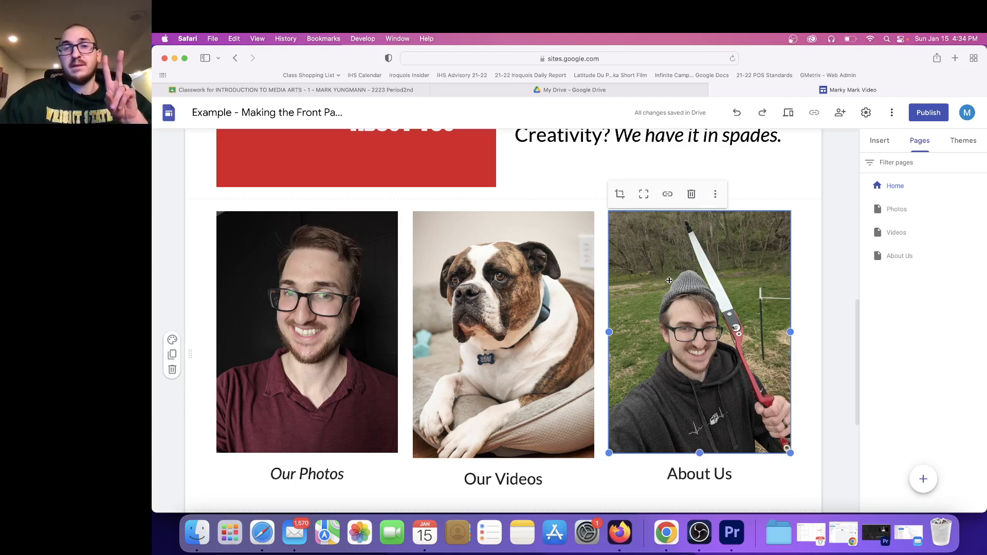
left_click(667, 195)
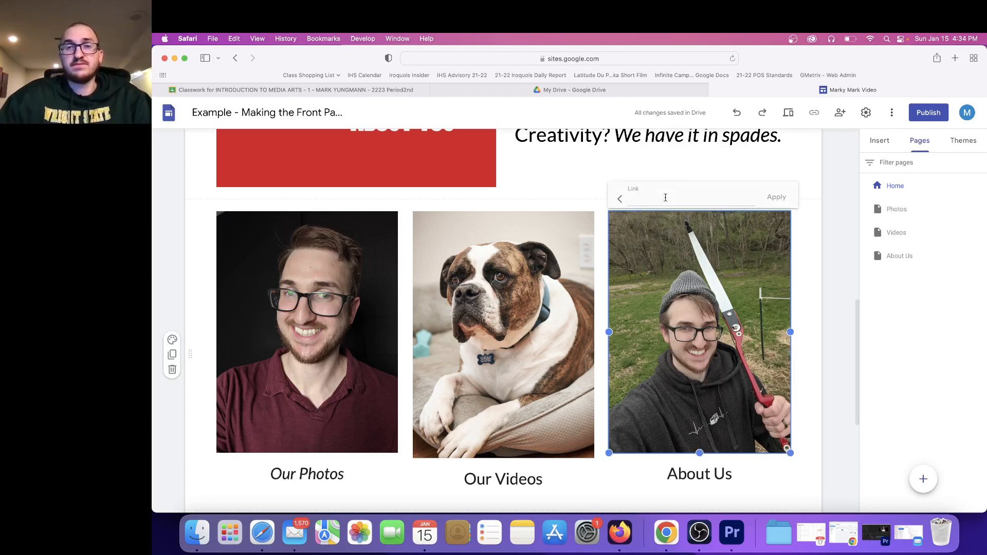
left_click(666, 198)
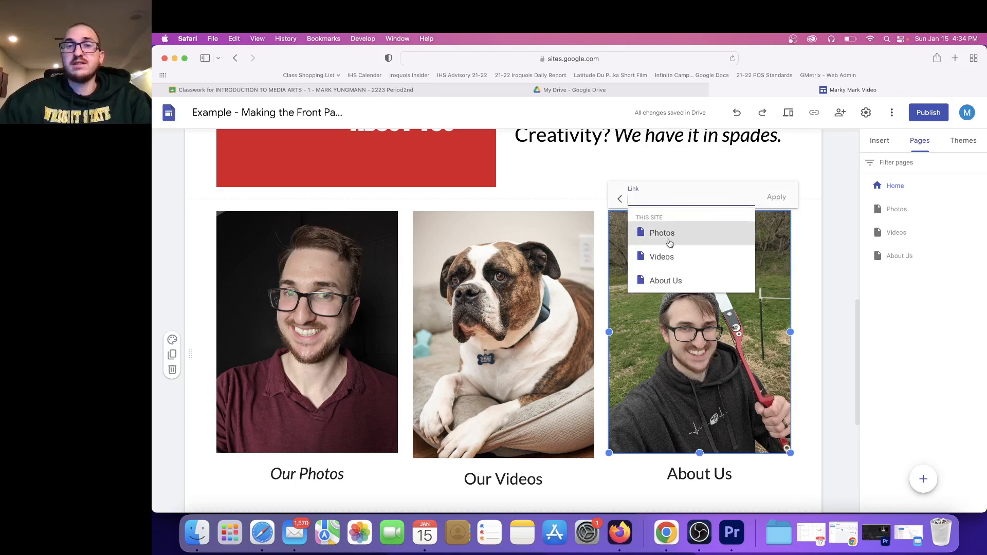
left_click(670, 282)
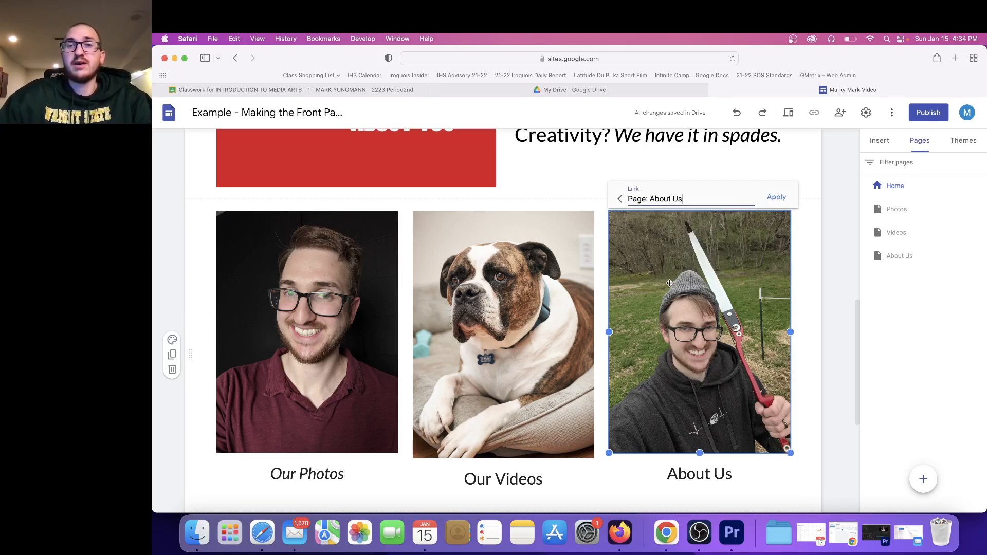
left_click(775, 198)
Preview the site and look over the Home page from the header to the "We Are Marky Mark Video" text.
scroll(716, 273, "down", 3)
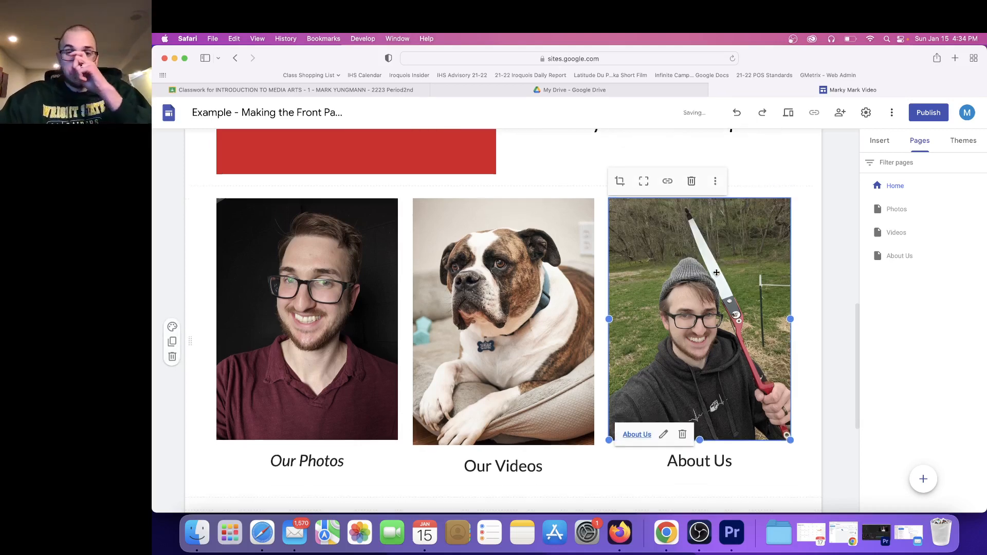
scroll(717, 273, "down", 2)
scroll(716, 273, "up", 10)
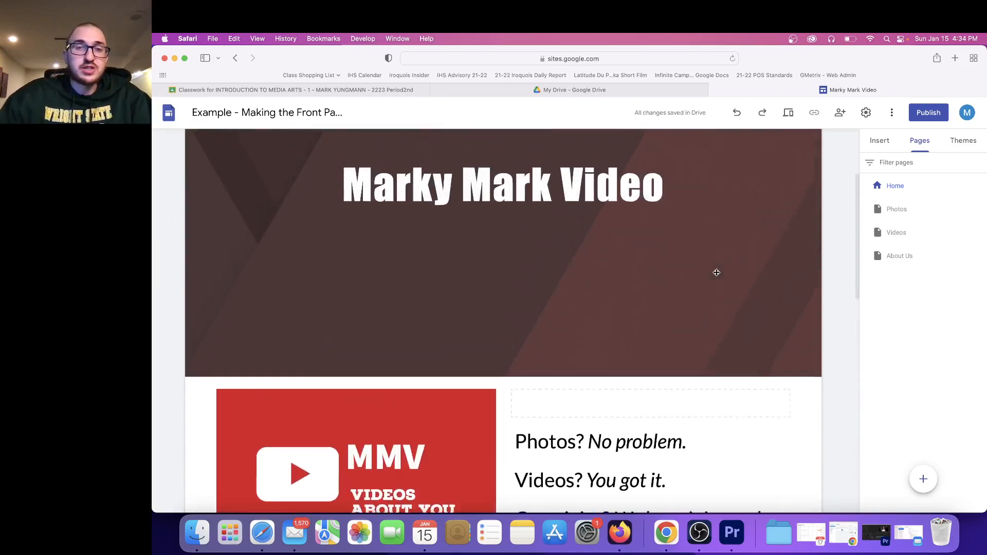
scroll(717, 272, "up", 4)
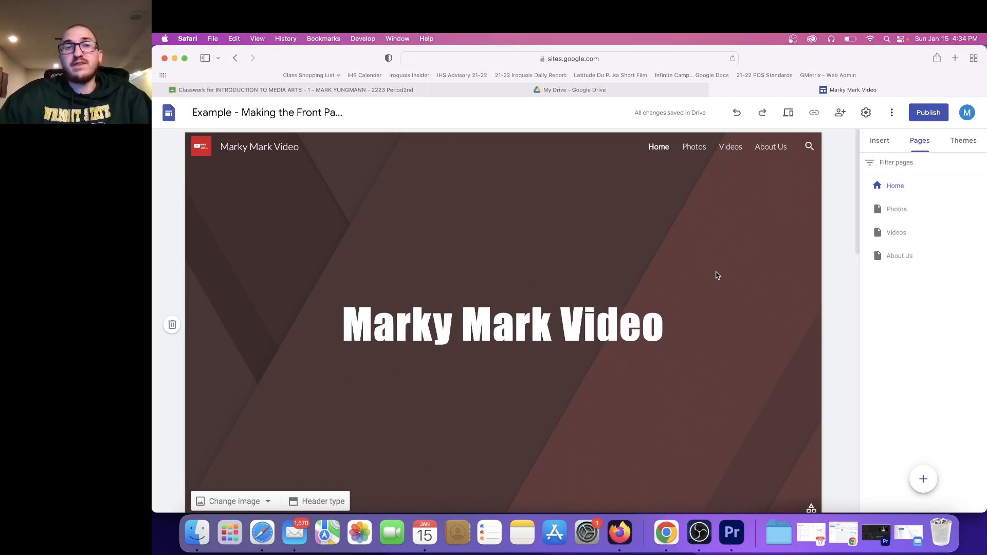
left_click(788, 114)
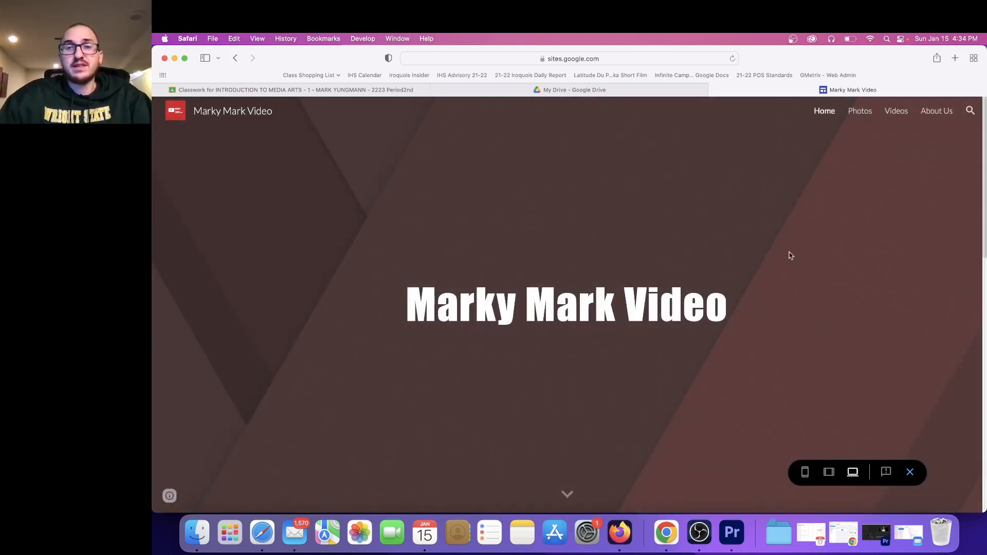
scroll(788, 252, "down", 6)
scroll(790, 256, "down", 2)
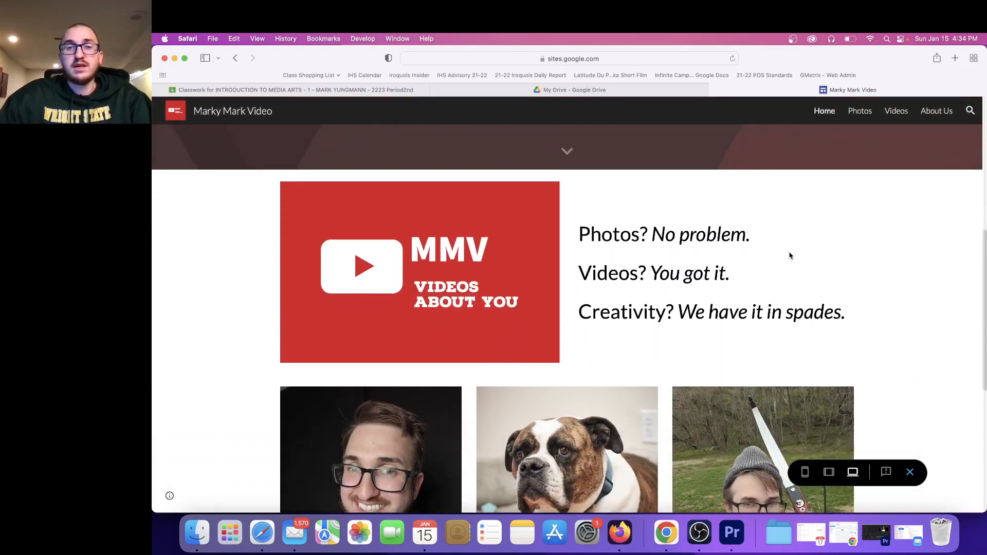
scroll(762, 260, "down", 6)
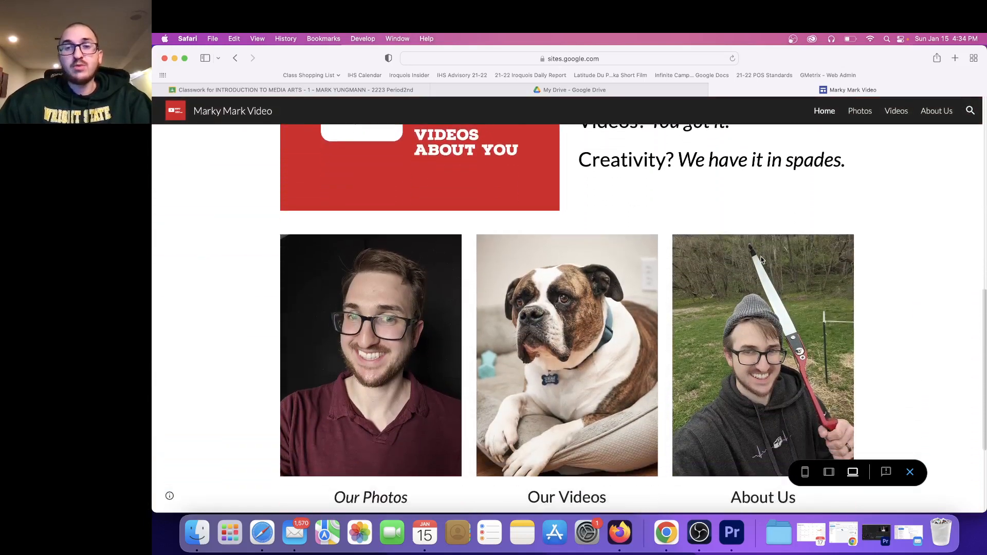
scroll(761, 260, "up", 4)
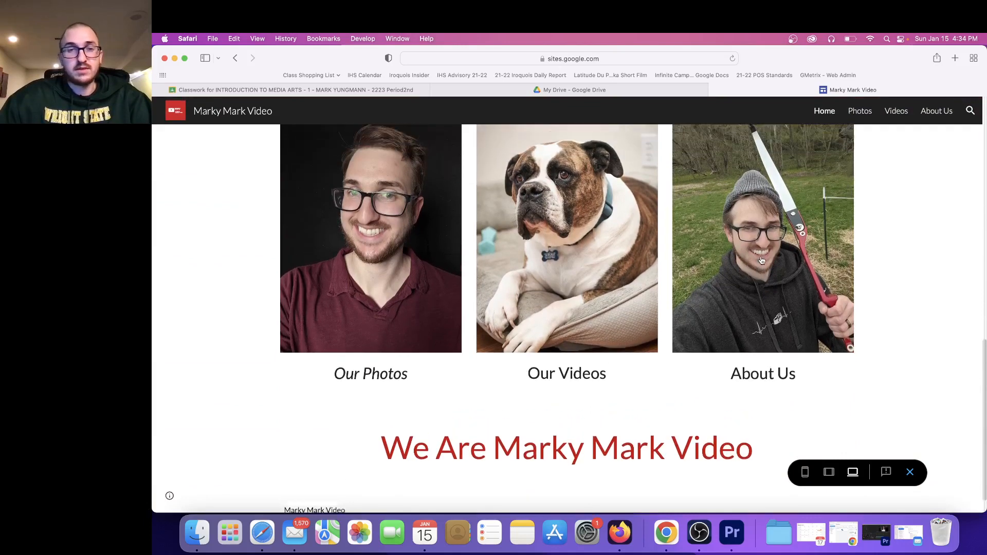
scroll(762, 261, "down", 1)
scroll(762, 260, "down", 1)
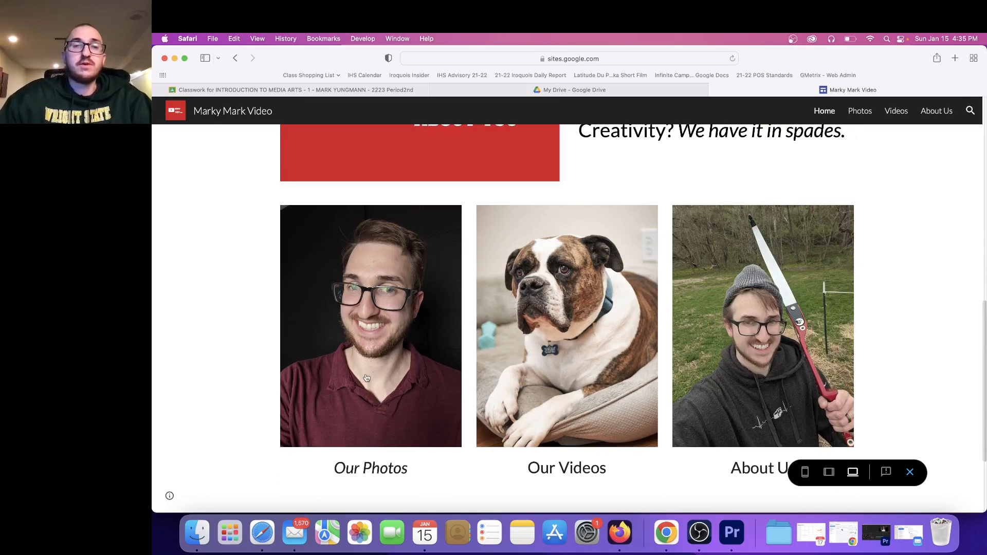
Test the portrait's link to Photos and the dog photo's link to Videos in the preview, returning to Home after each.
left_click(374, 310)
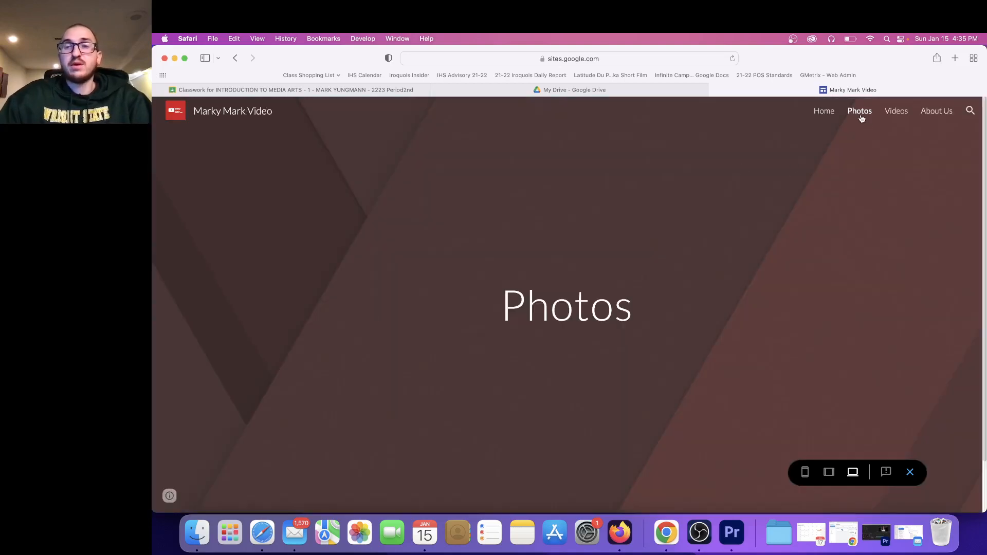
left_click(824, 111)
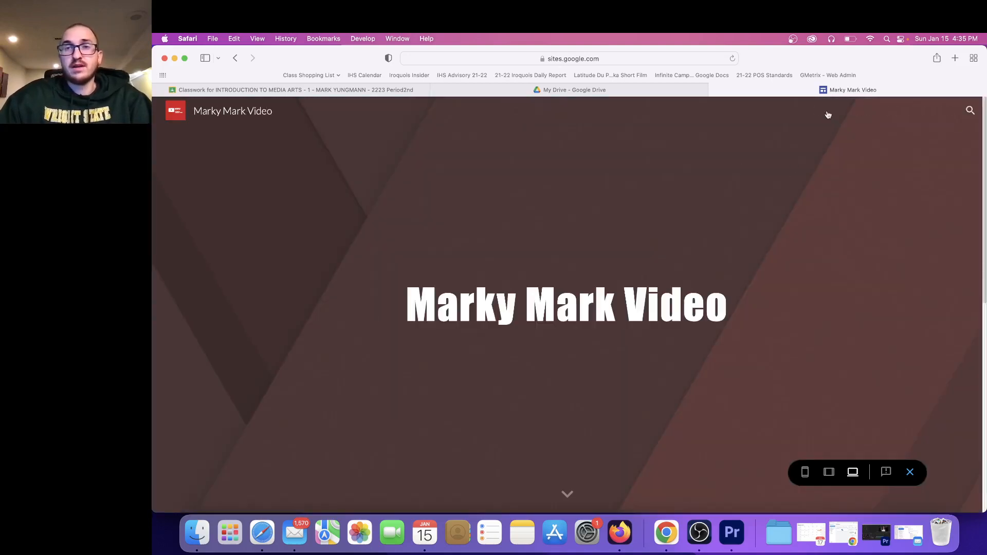
scroll(674, 238, "down", 10)
scroll(634, 298, "down", 4)
scroll(586, 322, "up", 1)
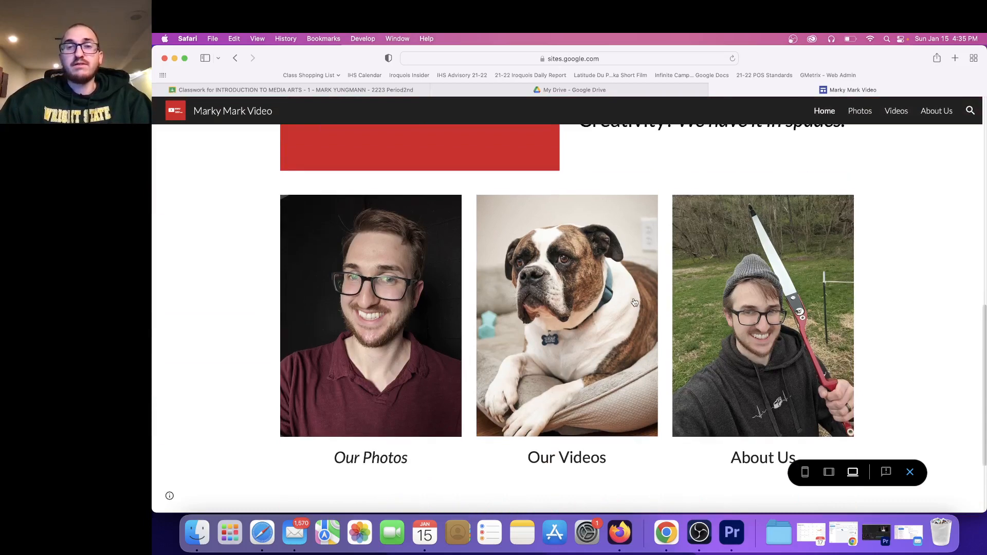
left_click(582, 322)
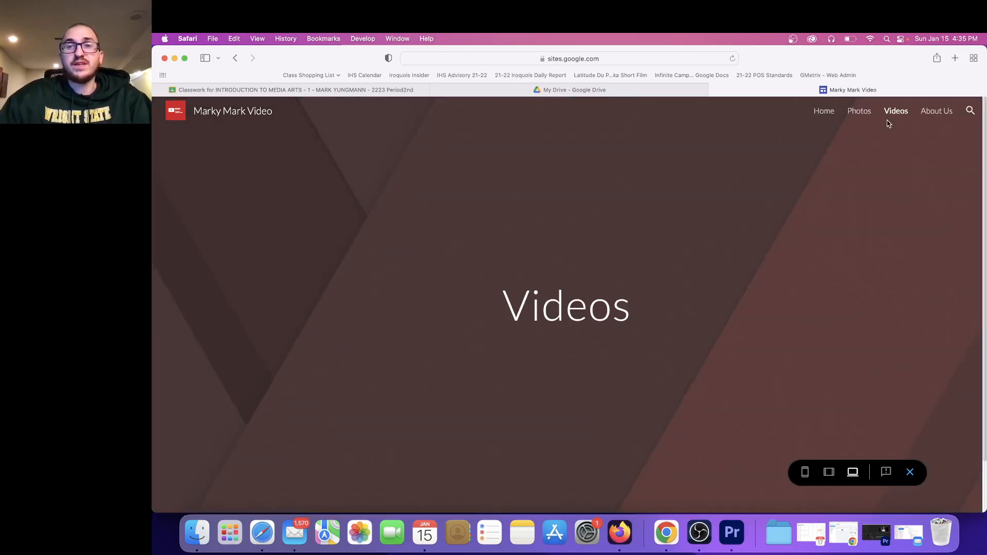
scroll(774, 261, "down", 2)
scroll(774, 263, "up", 2)
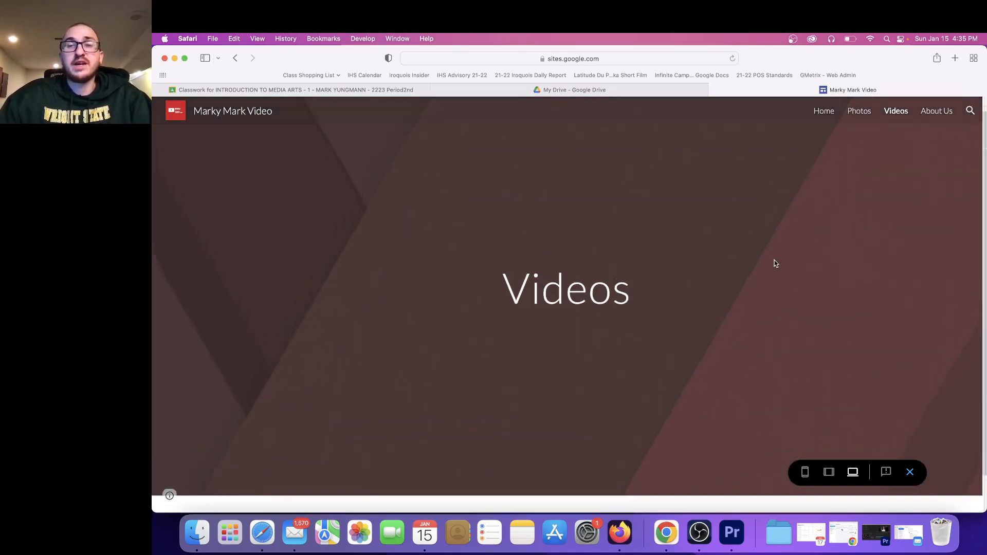
left_click(178, 118)
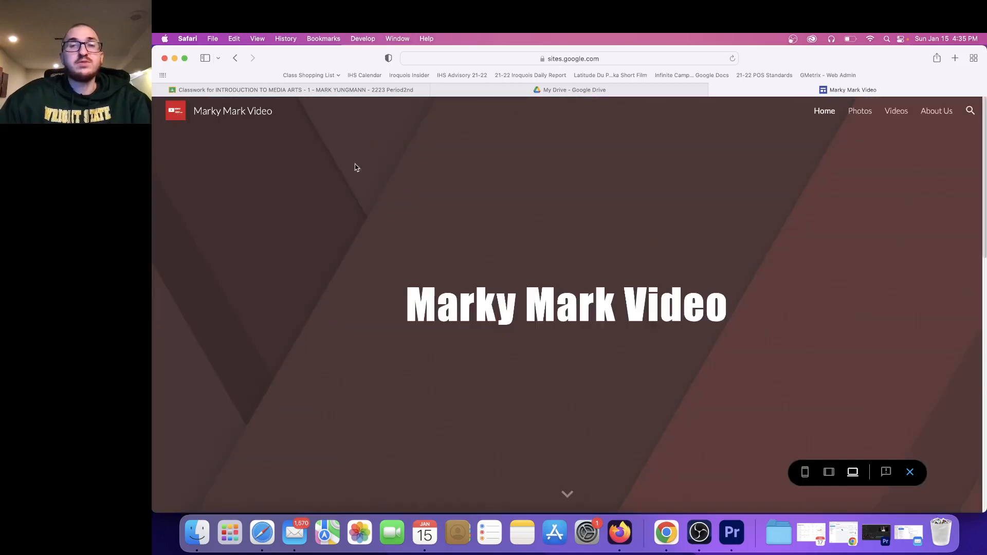
Check the contact footer on the Home, Photos and Videos pages of the preview and return to Home.
scroll(369, 237, "down", 5)
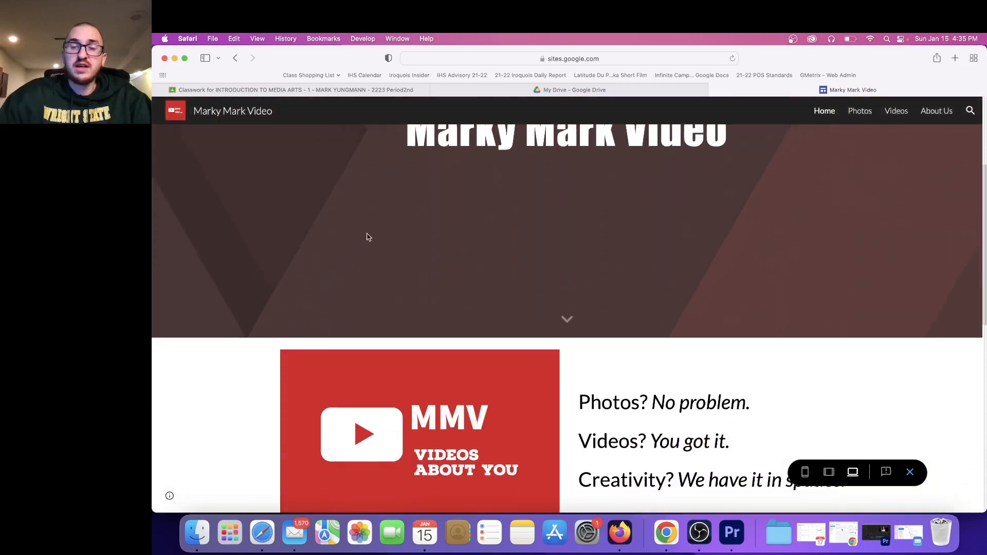
scroll(368, 237, "down", 2)
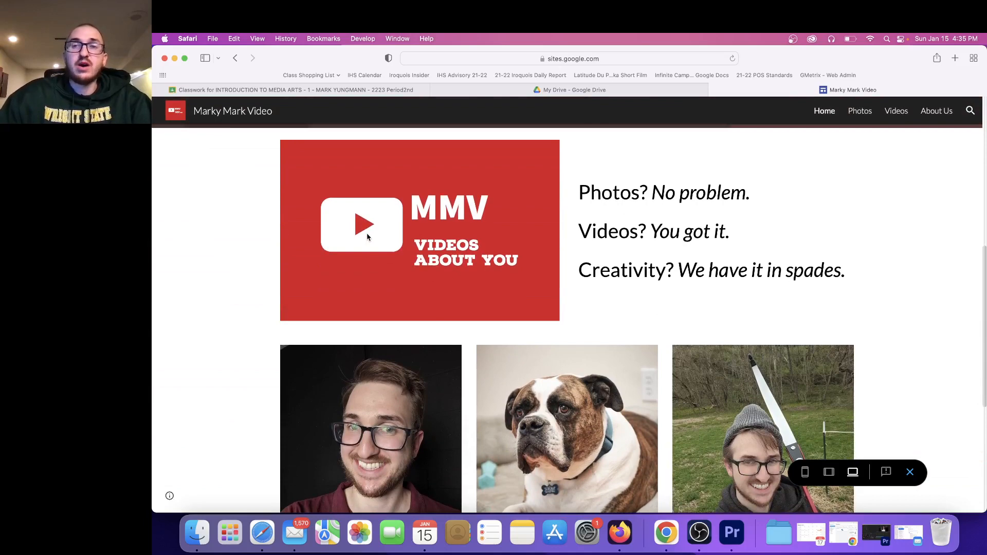
scroll(368, 236, "down", 5)
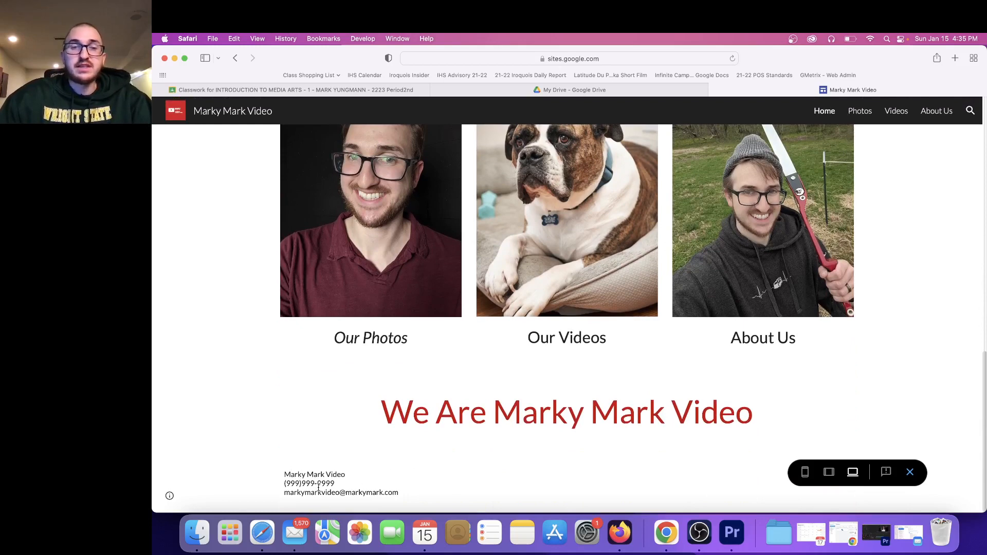
left_click(861, 117)
scroll(728, 280, "down", 3)
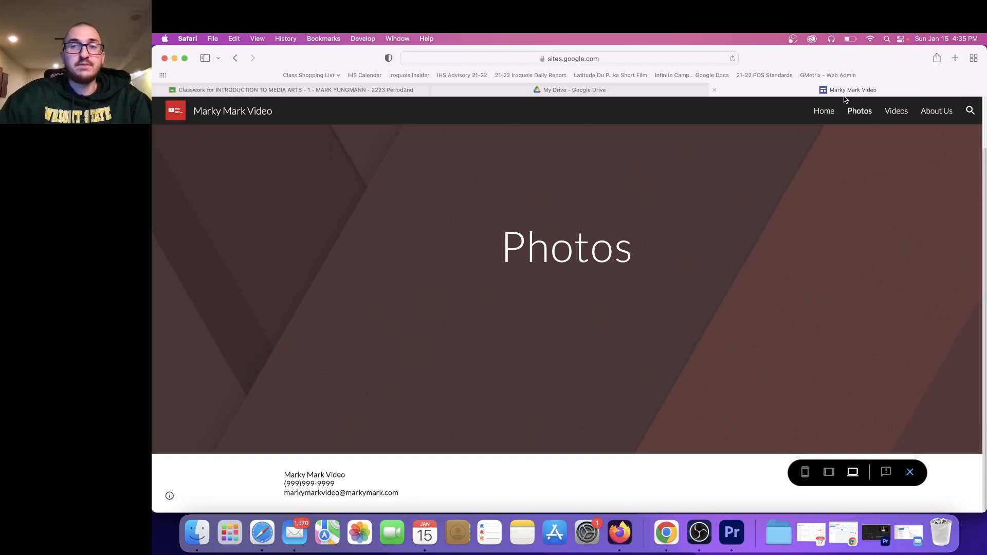
left_click(895, 111)
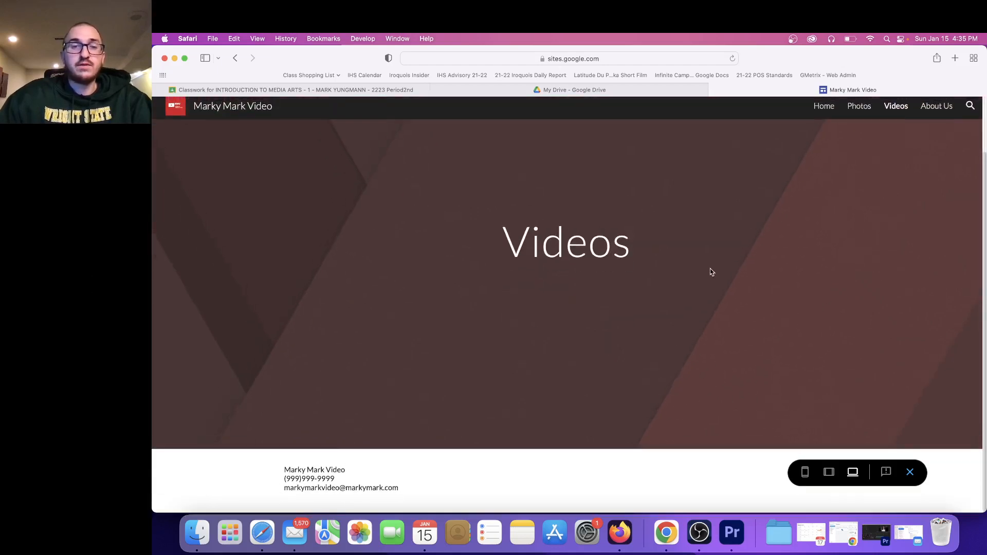
scroll(751, 154, "up", 3)
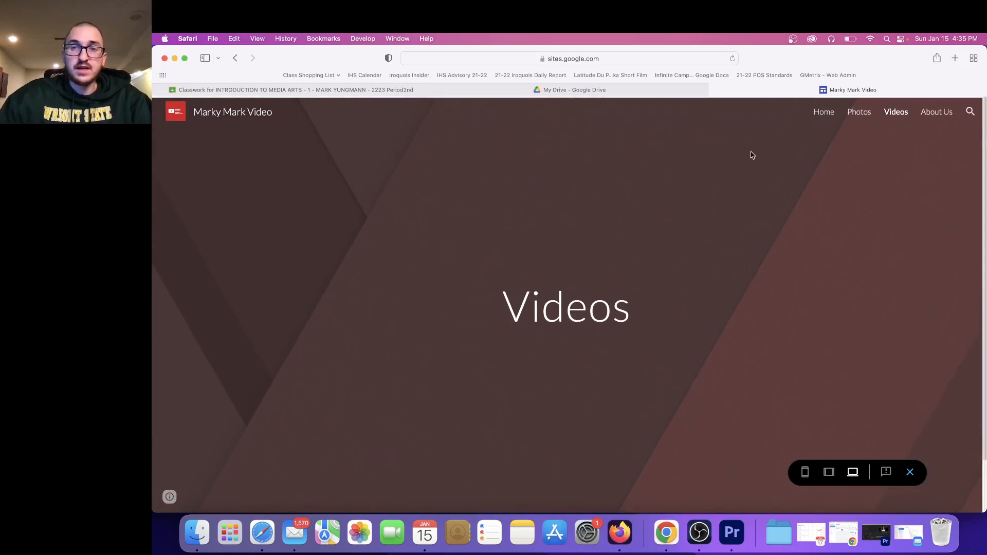
left_click(824, 112)
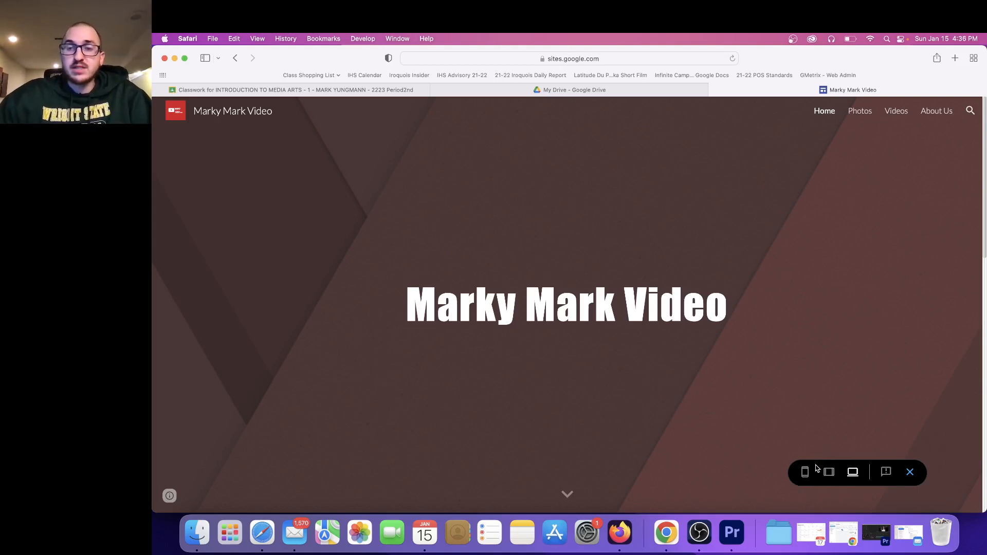
Examine the Home page in the tablet and phone preview layouts and exit the preview.
left_click(829, 473)
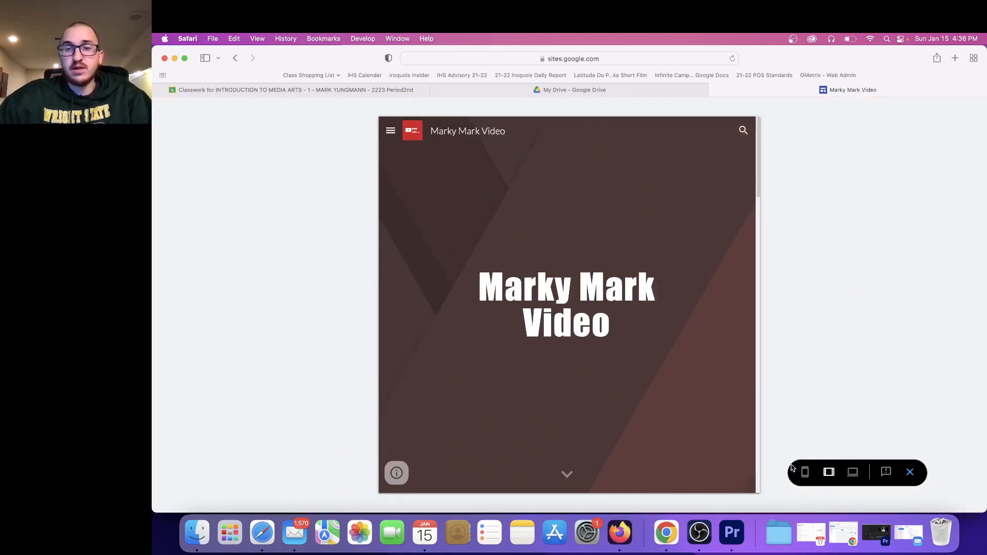
left_click(806, 472)
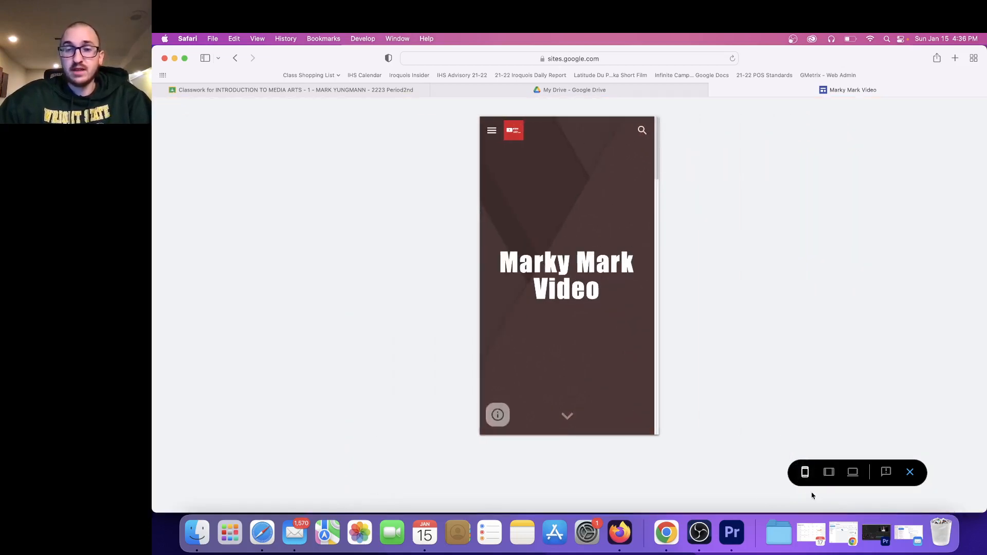
scroll(559, 294, "down", 5)
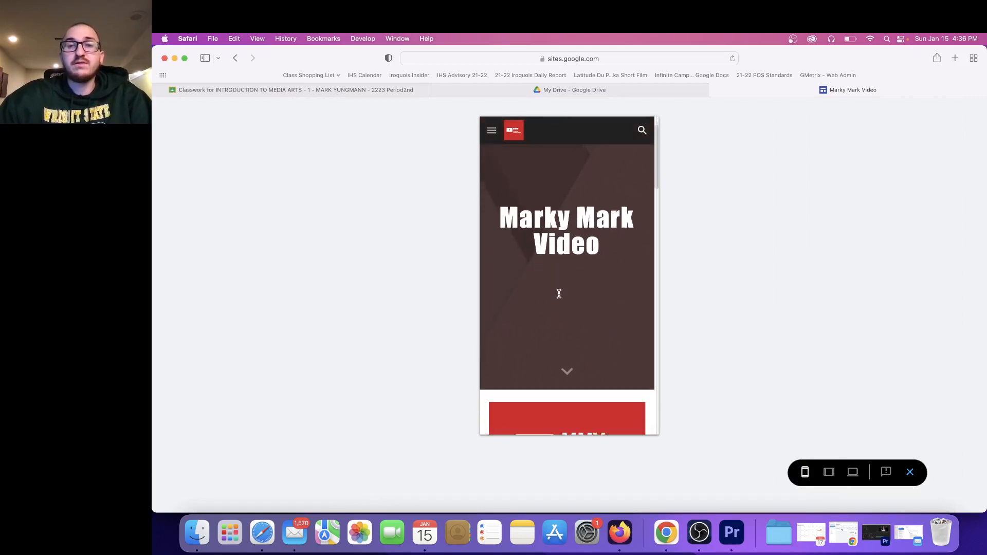
scroll(560, 295, "down", 10)
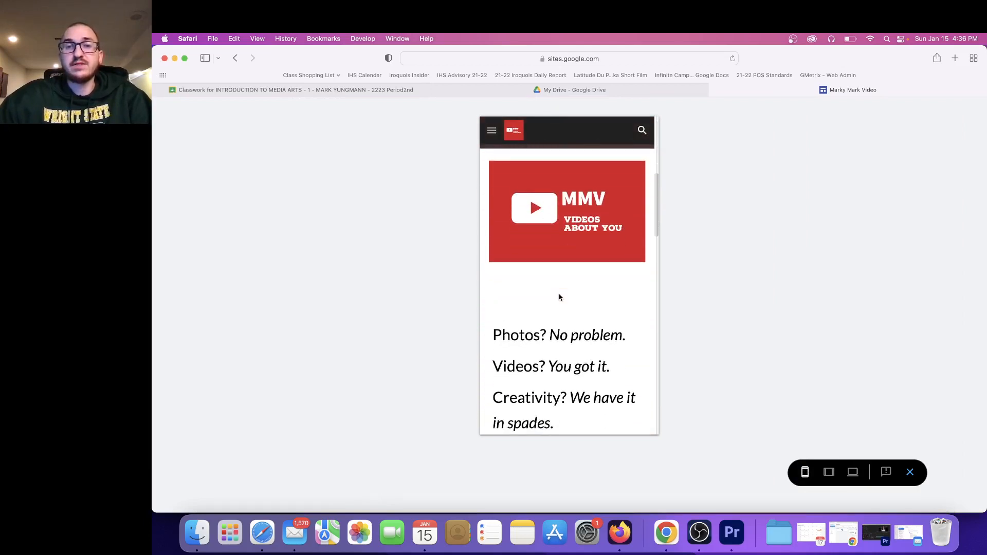
scroll(559, 297, "down", 10)
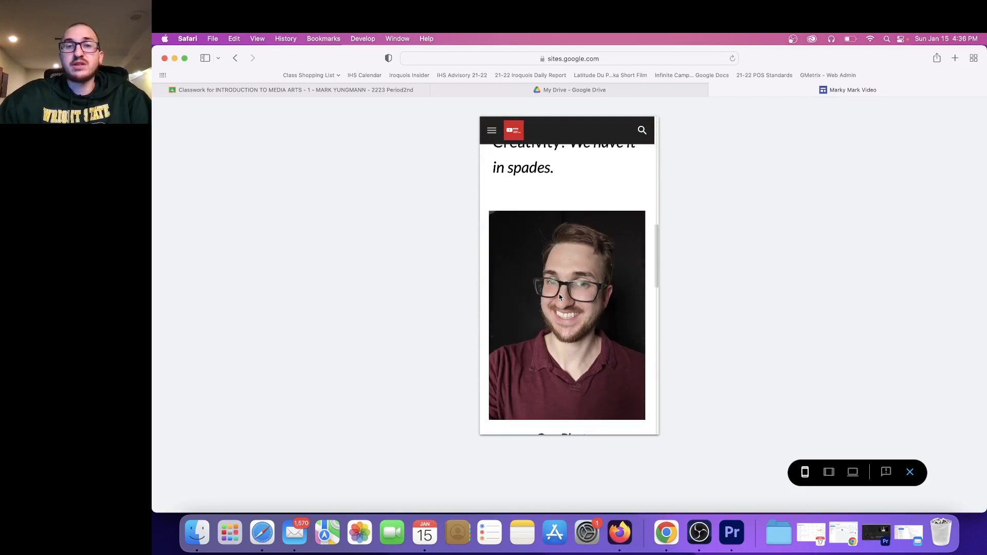
scroll(559, 296, "down", 10)
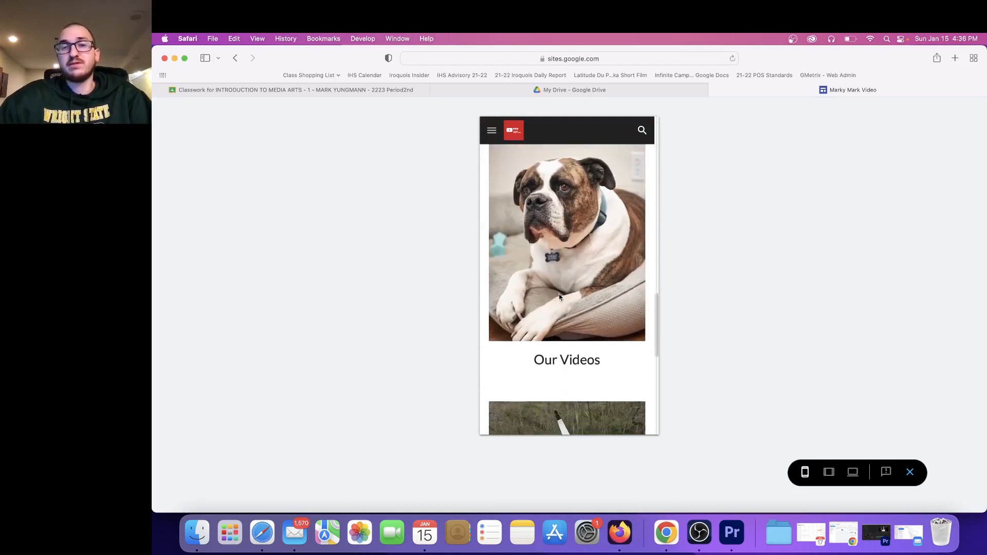
scroll(559, 297, "up", 4)
scroll(560, 297, "up", 20)
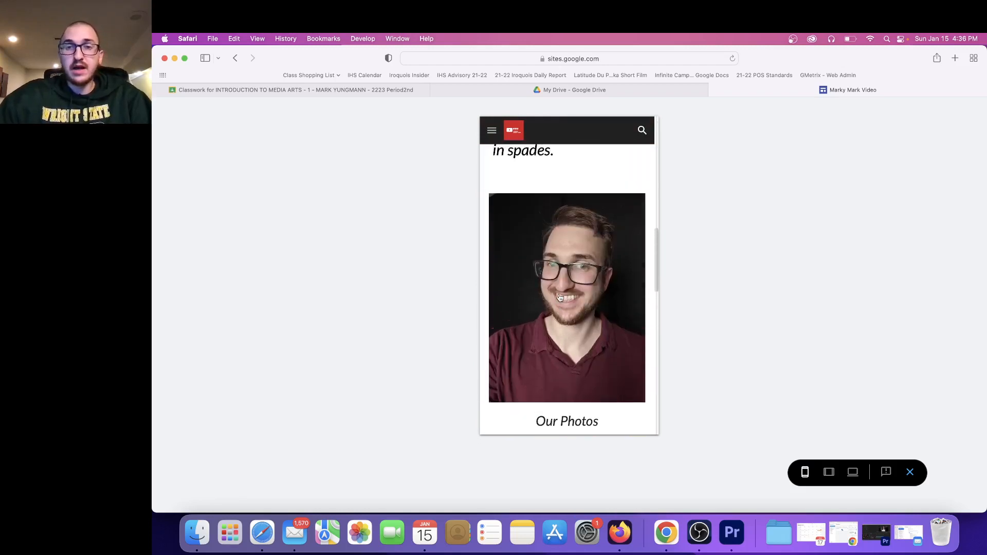
left_click(911, 473)
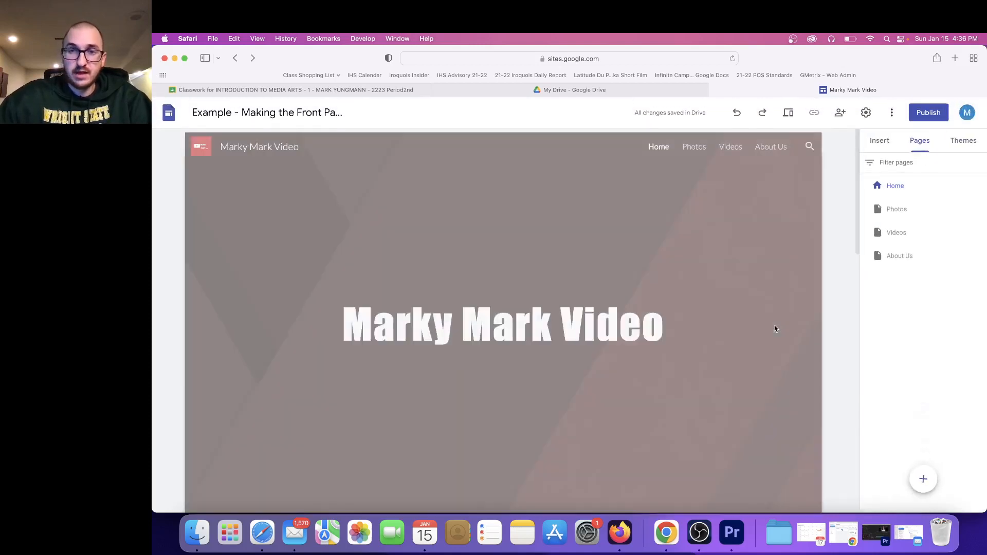